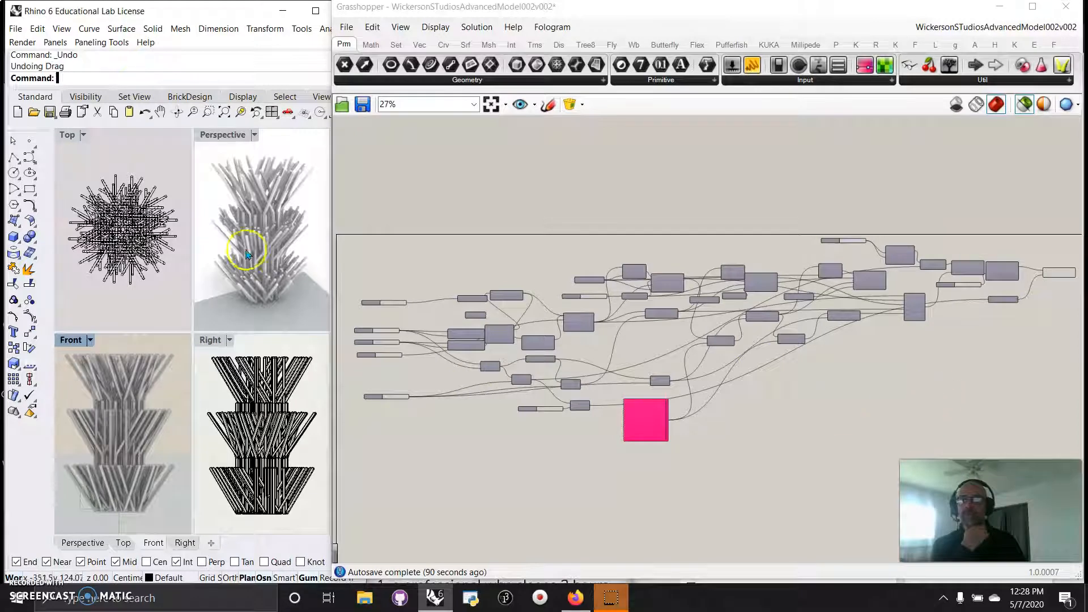
- Examine the geometry of the final Move component from several angles in an enlarged Perspective viewport
left_click(1062, 274)
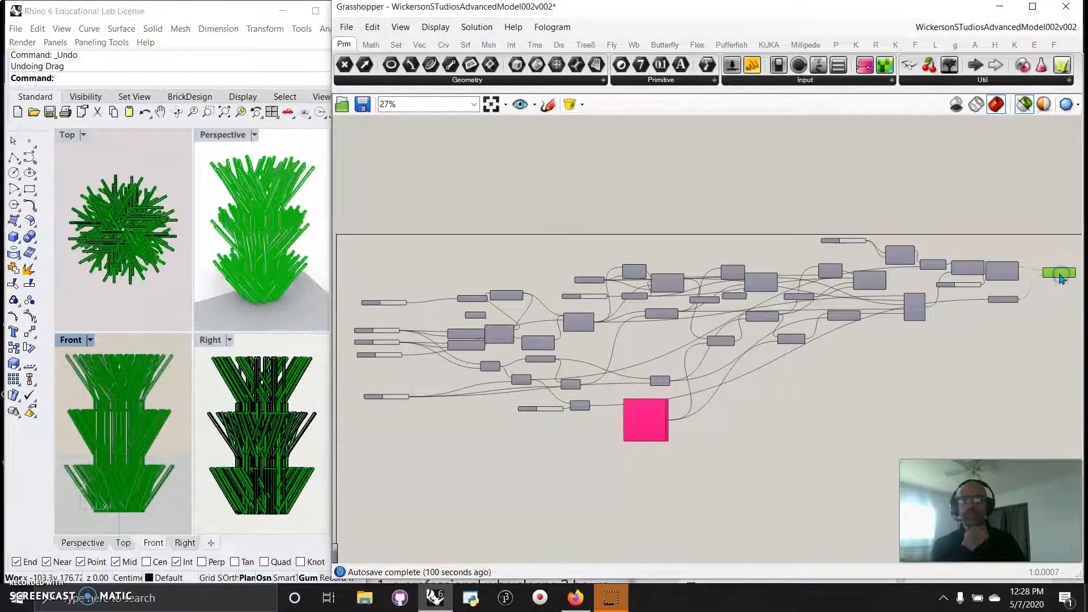
left_click(1040, 347)
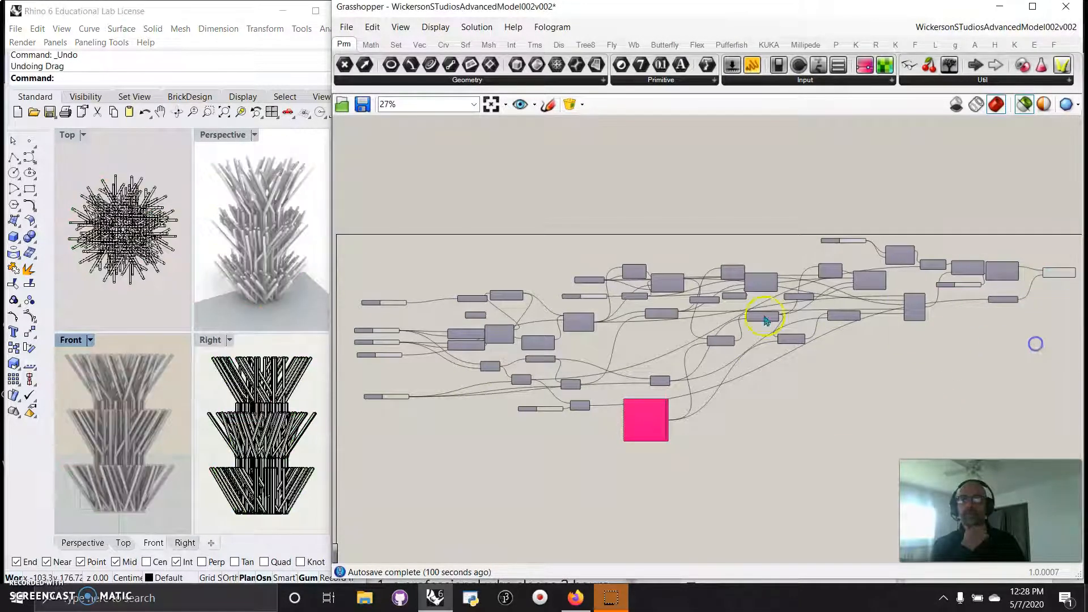
left_click(290, 244)
right_click_drag(262, 248, 273, 259)
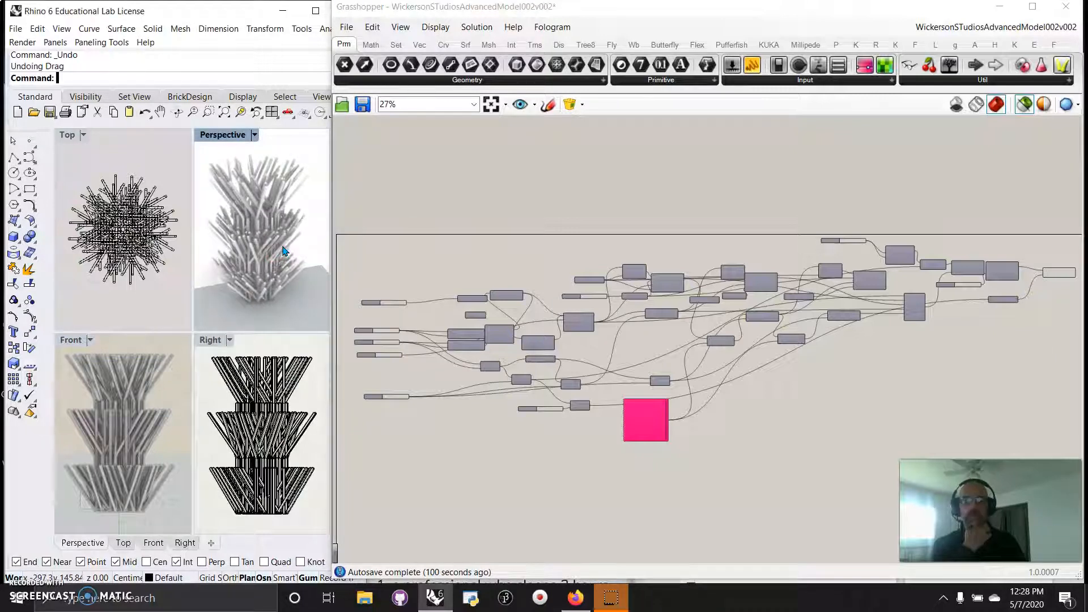
left_click(256, 243)
right_click_drag(256, 244, 237, 245)
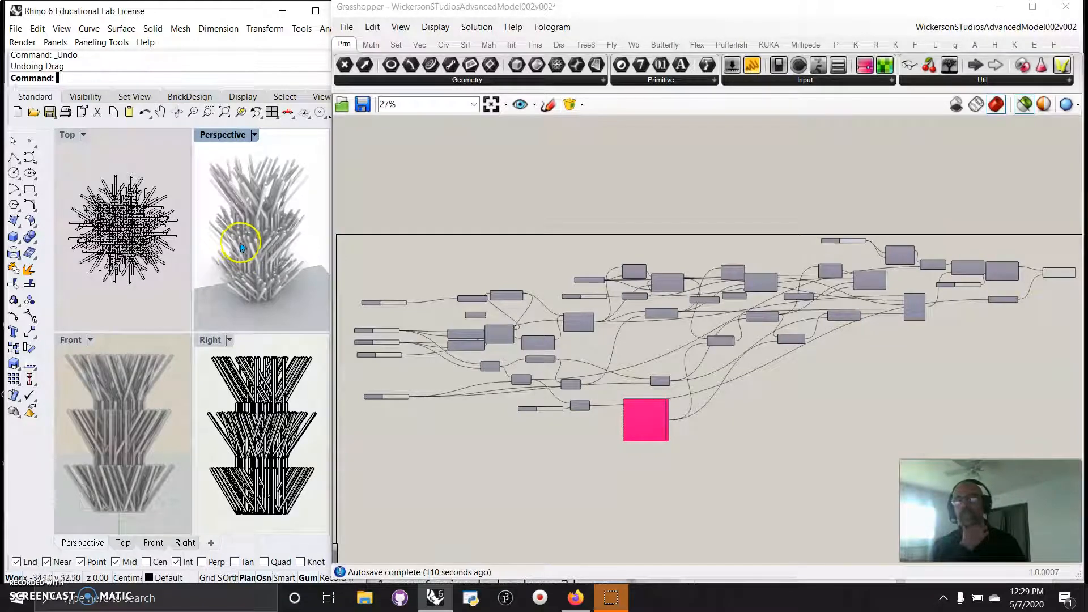
right_click_drag(240, 247, 254, 277)
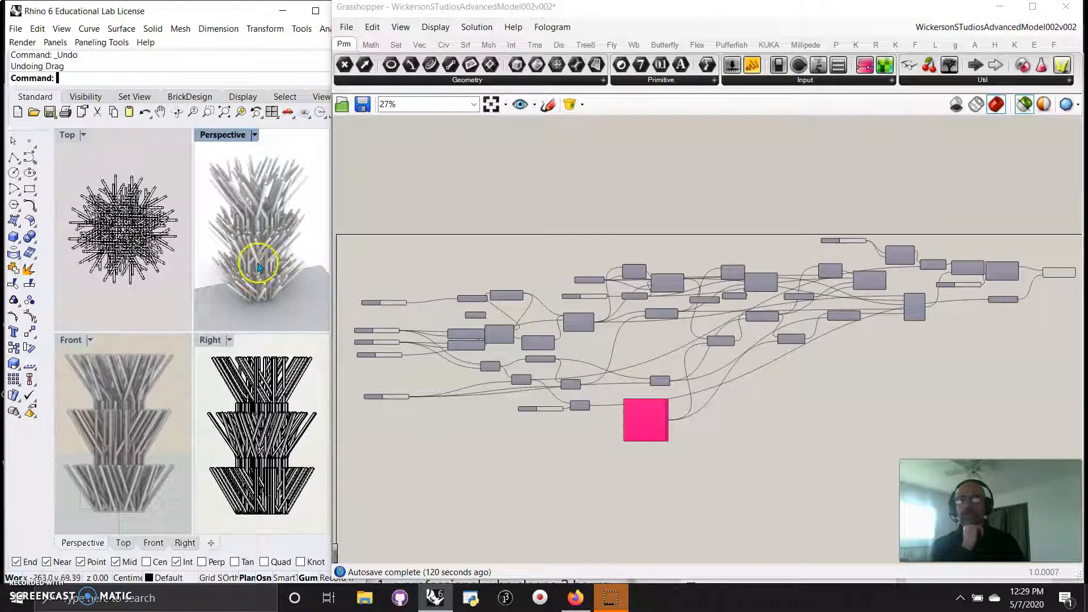
double_click(217, 139)
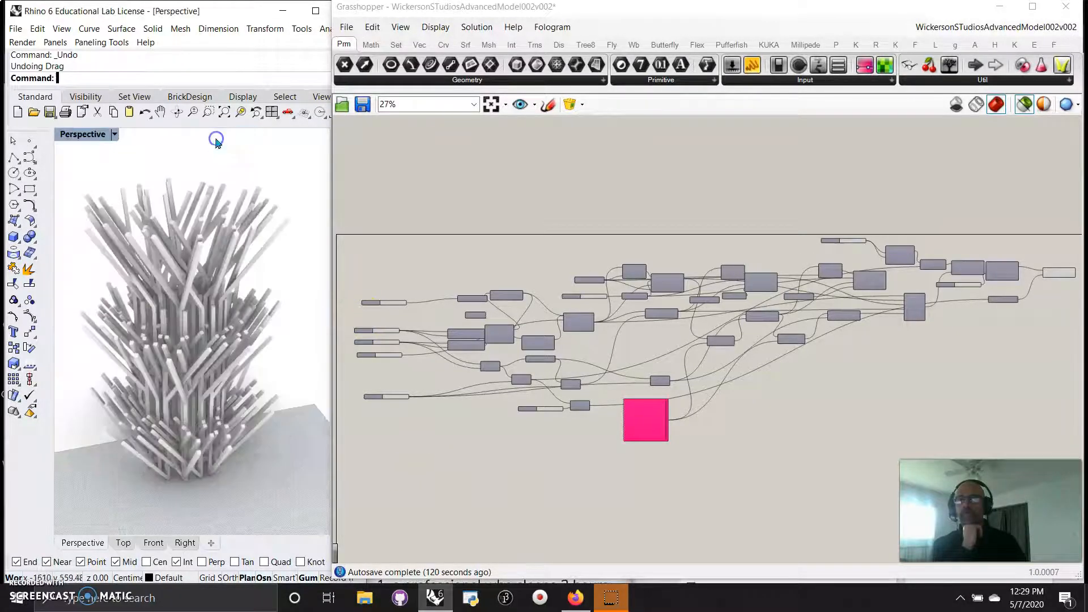
right_click_drag(213, 365, 217, 368)
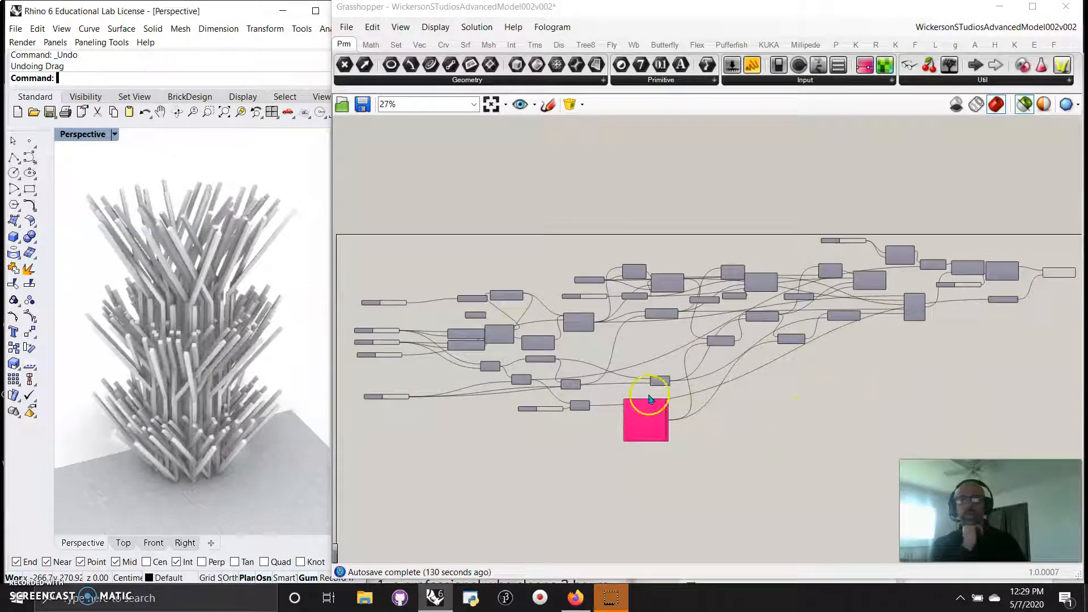
- Select all the baked tower polysurfaces in the Perspective viewport and hide them
left_click(170, 357)
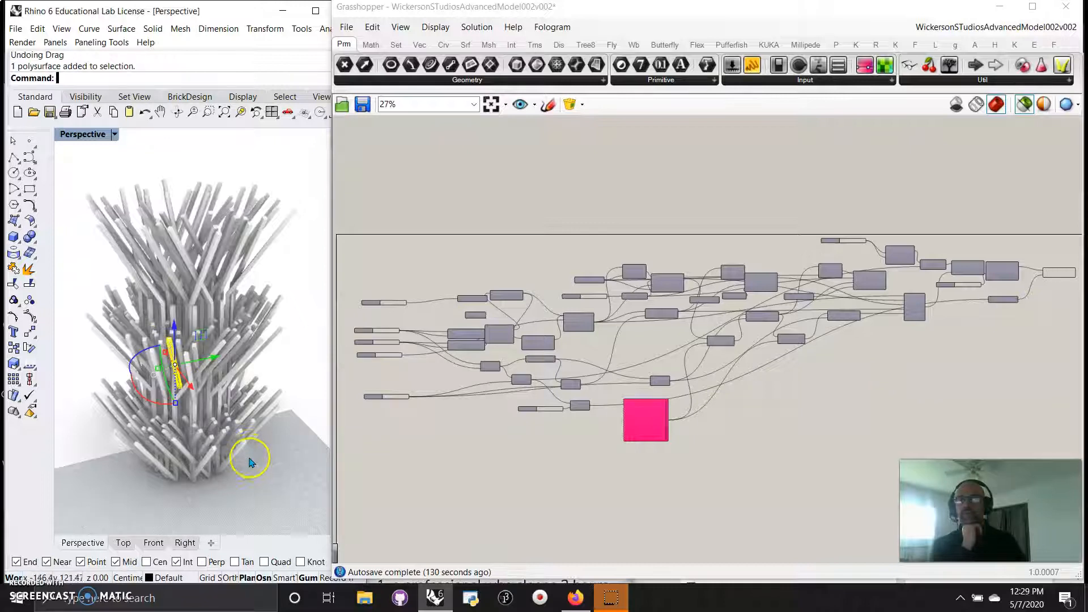
scroll(249, 456, "down", 1)
left_click_drag(256, 457, 98, 212)
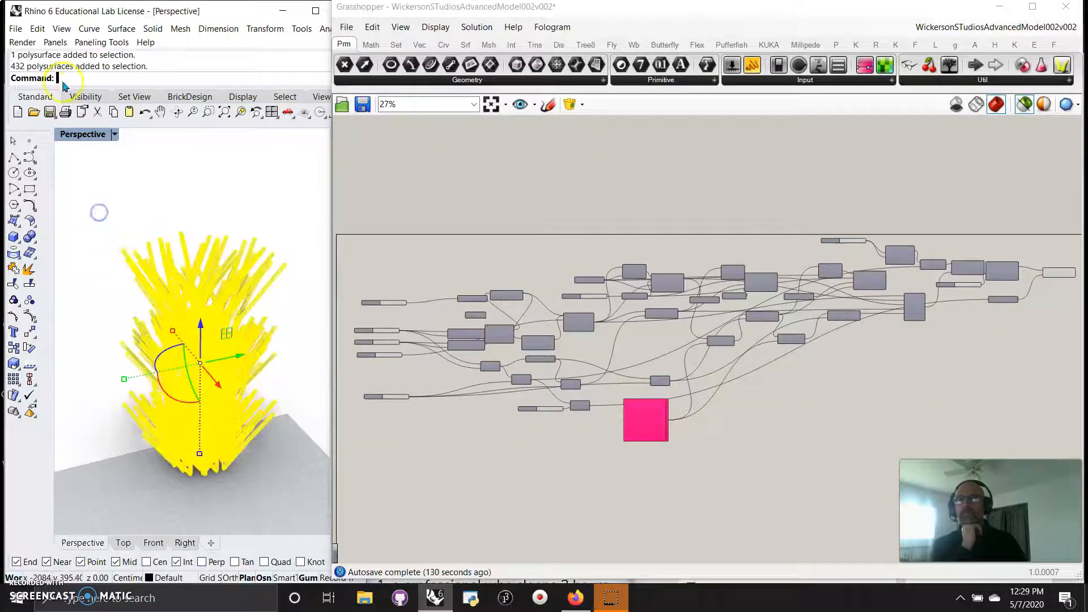
left_click(86, 96)
left_click(19, 111)
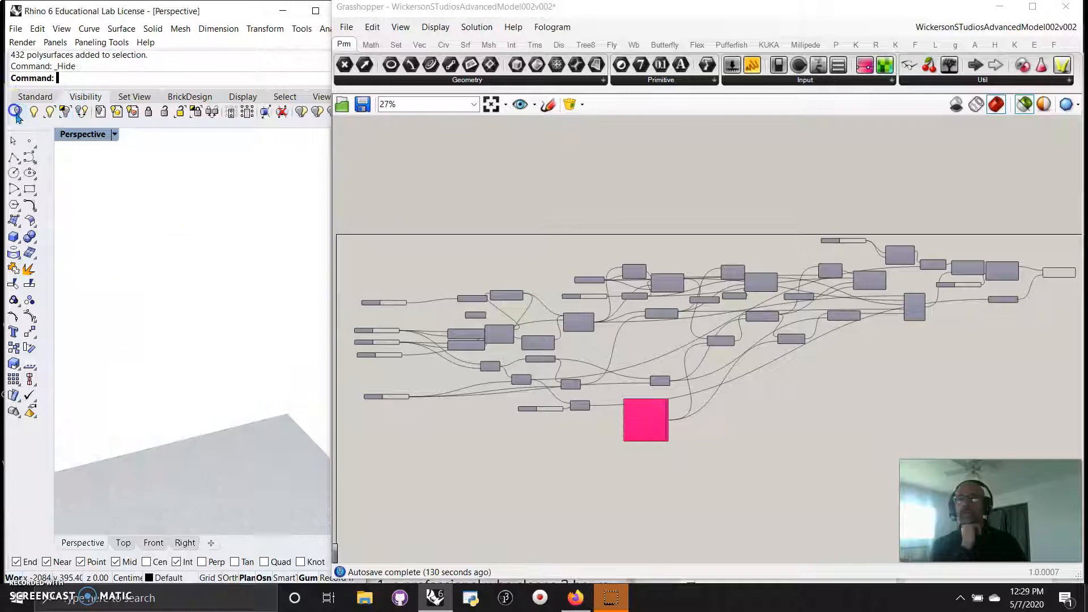
- Stop limiting the Grasshopper preview to selected components so the whole tower definition is drawn
left_click(1024, 104)
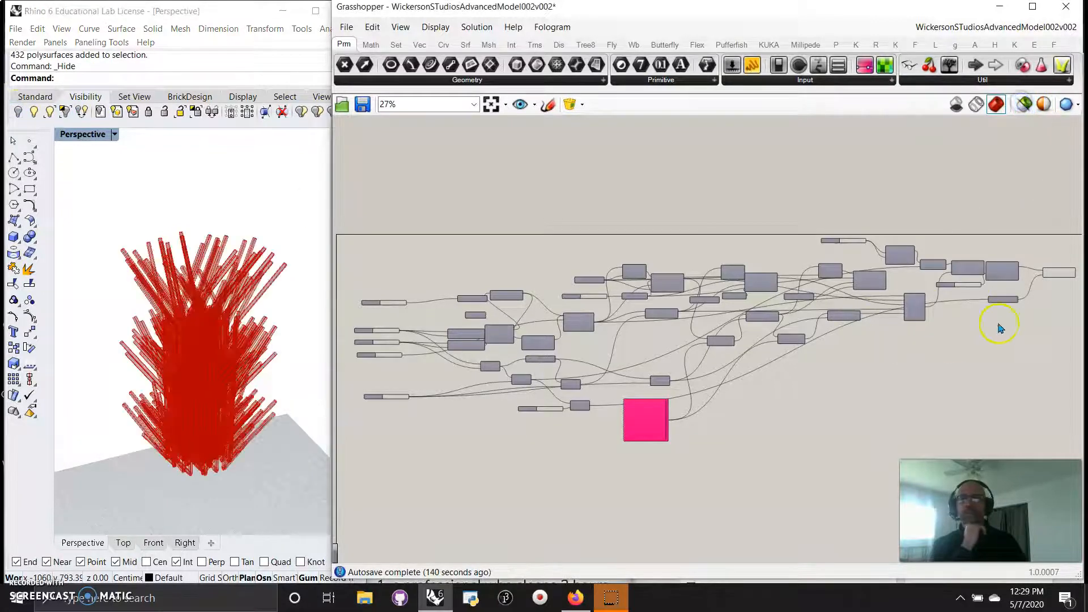
mouse_move(249, 390)
right_mouse_down()
mouse_move(202, 389)
mouse_move(240, 389)
right_mouse_up()
scroll(211, 381, "up", 4)
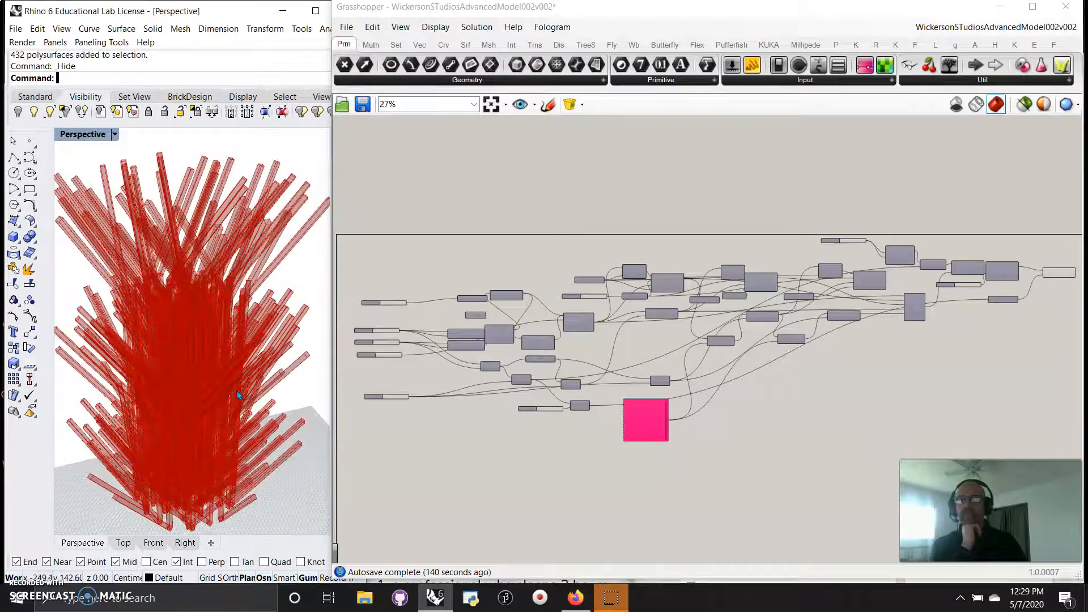
scroll(237, 395, "down", 3)
- Spread the Move, Polar Array and Unit Z components farther right at the end of the definition
left_click(736, 365)
right_click_drag(988, 379, 681, 411)
right_click_drag(609, 446, 669, 470)
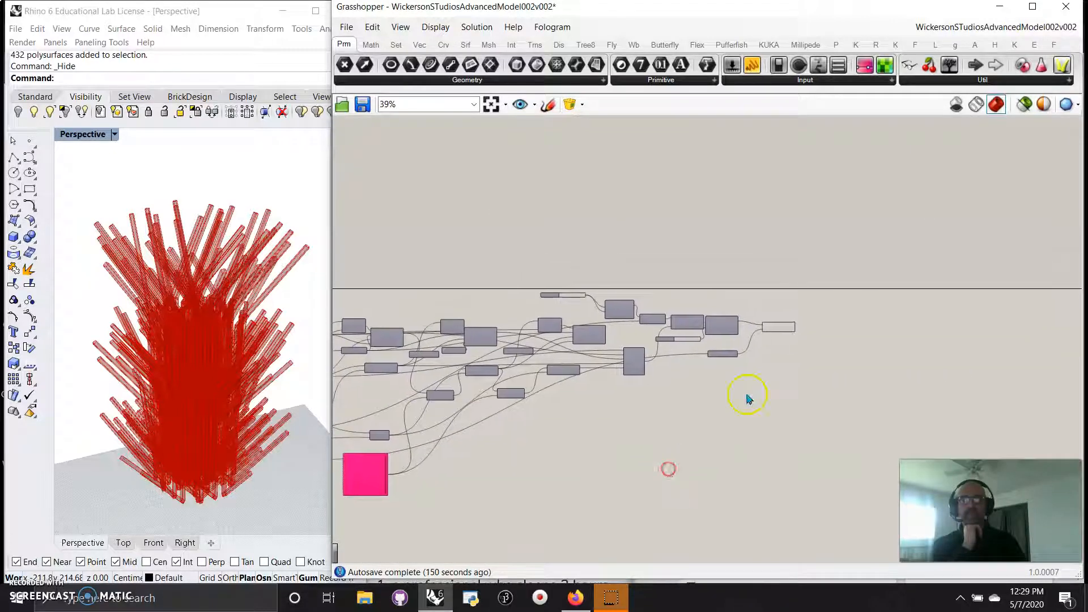
scroll(813, 374, "up", 6)
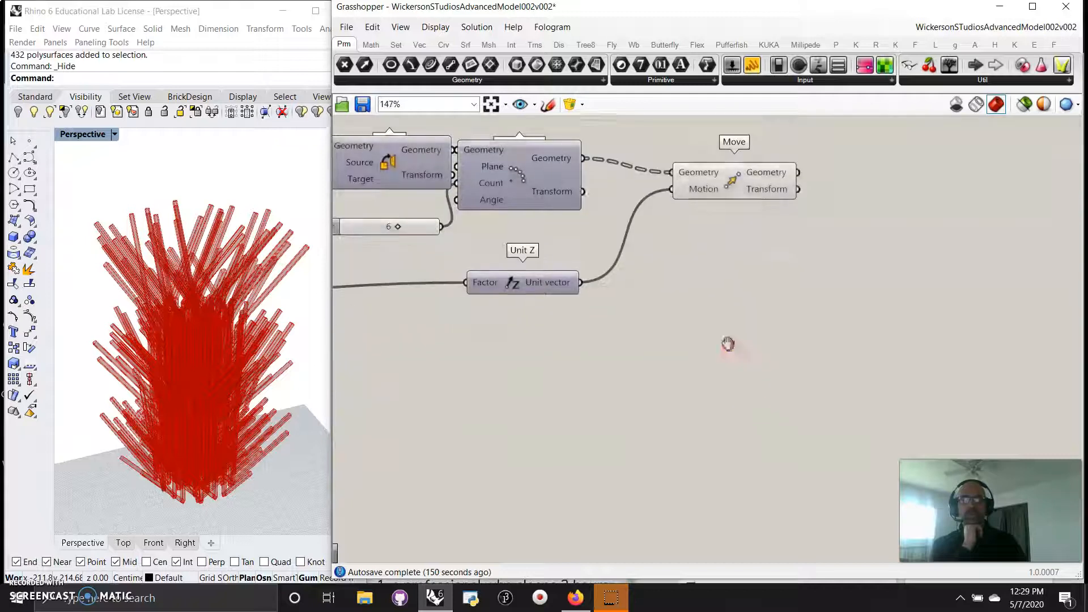
left_click_drag(777, 280, 949, 318)
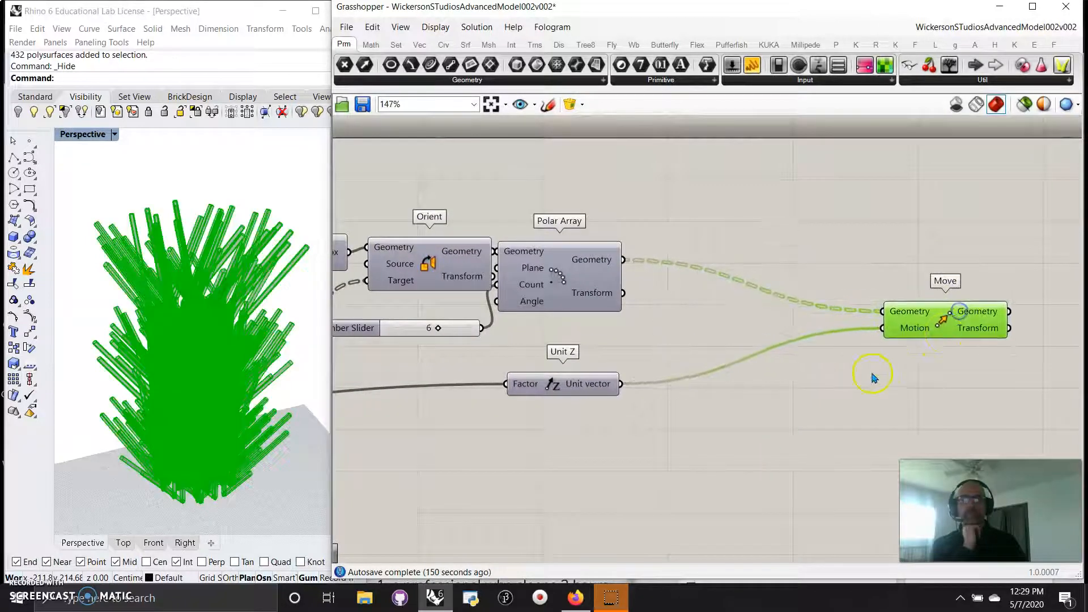
left_click_drag(579, 286, 811, 264)
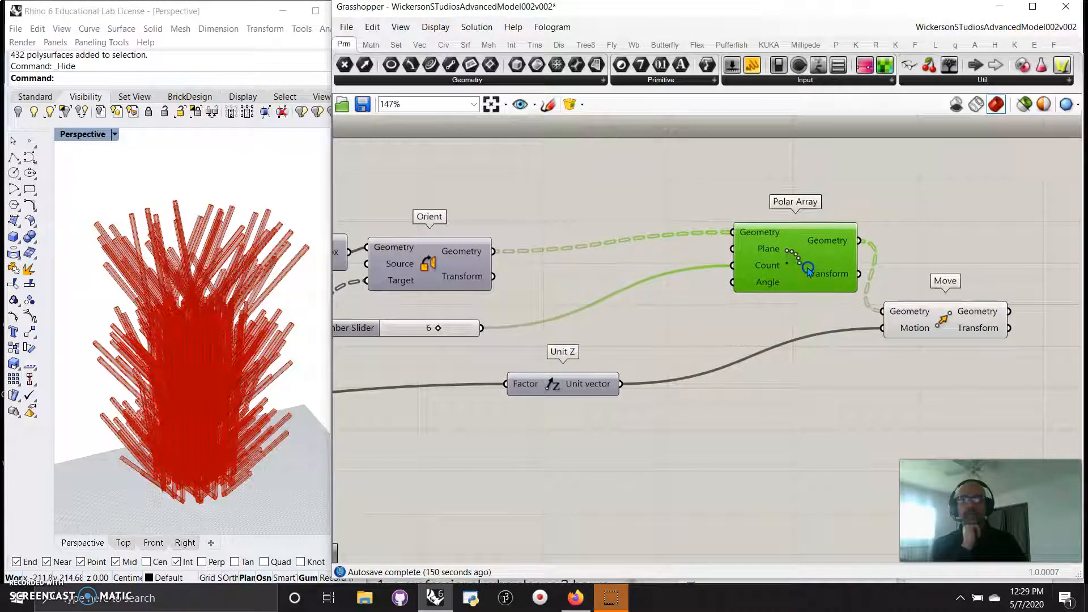
left_click_drag(569, 384, 808, 381)
- Move the Multiplication component near the Gene Pool over beside the final Unit Z component that it feeds
right_click_drag(650, 449, 957, 350)
scroll(733, 373, "down", 2)
scroll(733, 374, "down", 1)
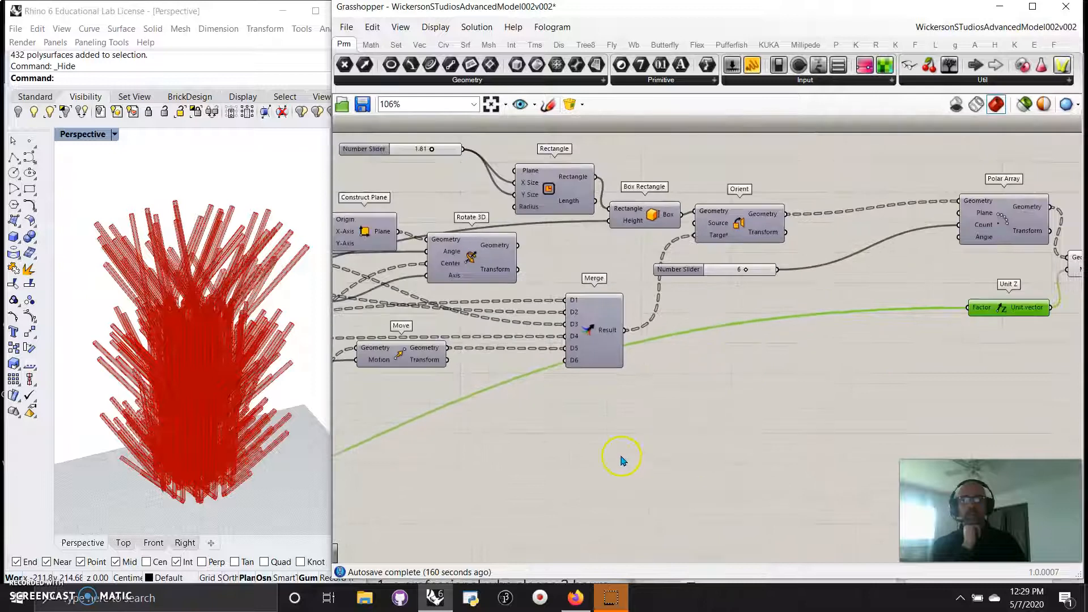
right_click_drag(625, 443, 643, 396)
scroll(645, 400, "down", 3)
right_click_drag(522, 495, 952, 410)
left_click_drag(500, 411, 968, 249)
- Try a value of 0 on the Number Slider beside the Gene Pool that controls the tower's vertical offset
right_click_drag(445, 431, 785, 375)
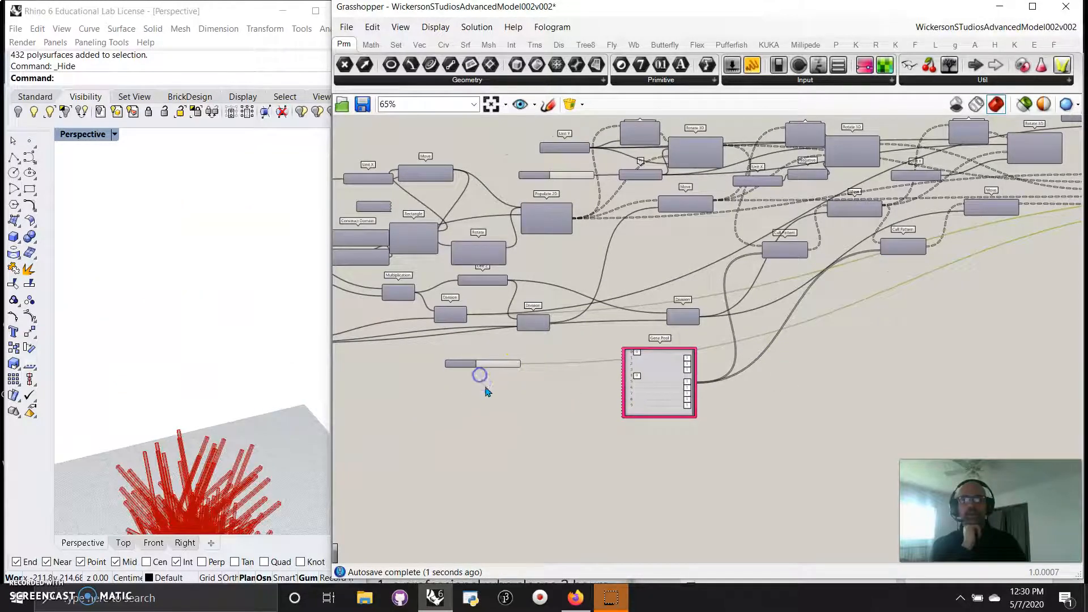
scroll(486, 391, "up", 3)
scroll(188, 373, "down", 1)
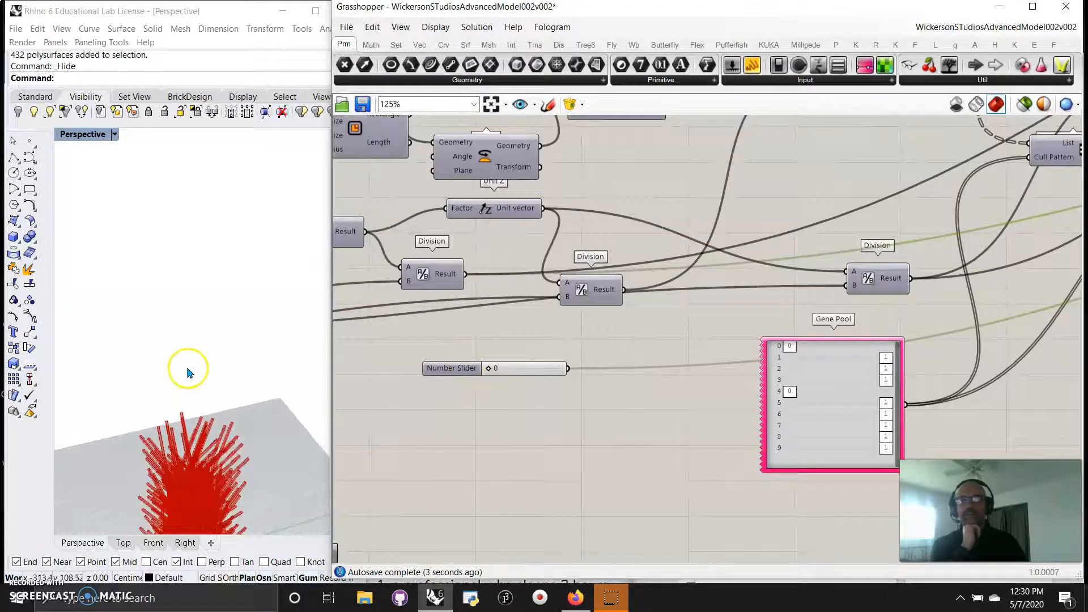
scroll(188, 373, "down", 1)
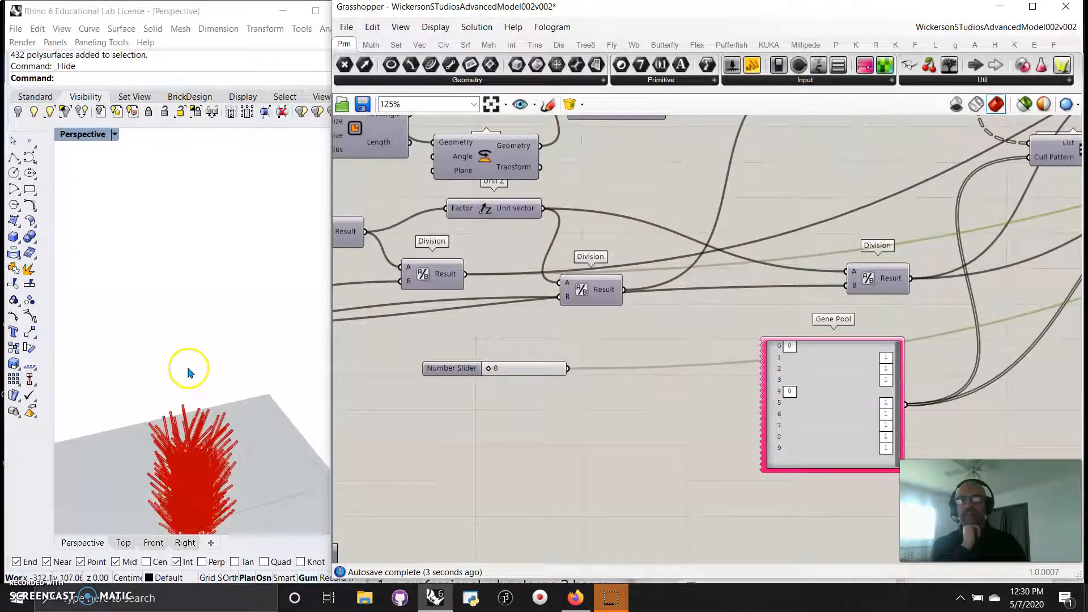
- Check how the final Move and Multiplication components position the tower, keeping the Perspective viewport in Rendered display
left_click(1025, 104)
left_click(1024, 104)
right_click_drag(1013, 276, 340, 320)
right_click_drag(1058, 333, 582, 489)
right_click_drag(1030, 299, 809, 333)
left_click(901, 213)
right_click_drag(572, 464, 897, 366)
left_click(85, 135)
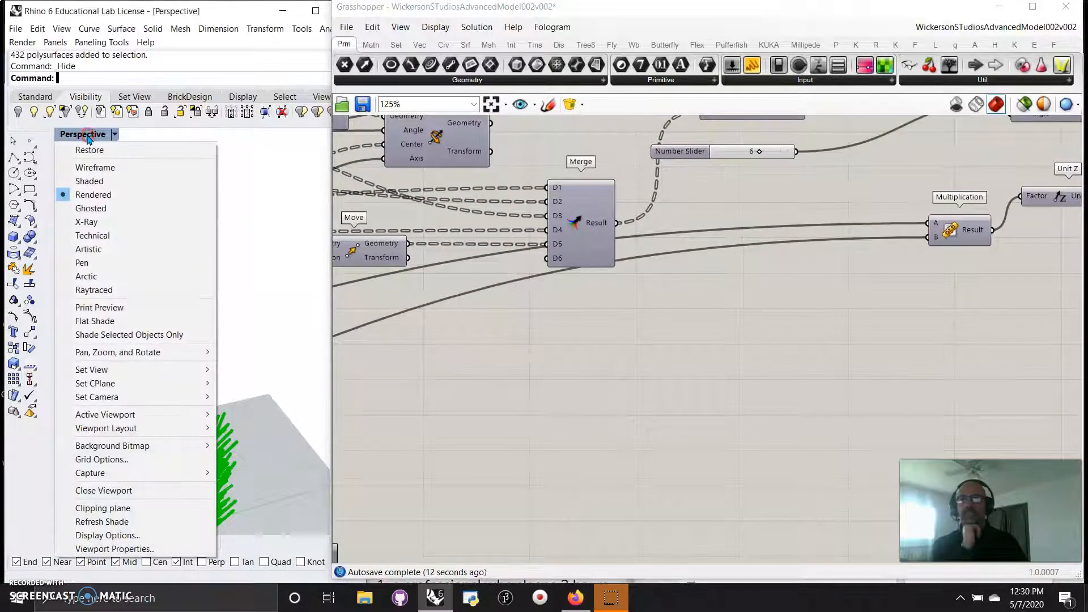
left_click(80, 195)
- Set the Number Slider beside the Gene Pool that controls the tower's vertical offset to 4
right_click_drag(582, 391, 1030, 362)
right_click_drag(402, 481, 998, 338)
right_click_drag(454, 437, 573, 406)
left_click(556, 358)
left_click_drag(555, 358, 519, 350)
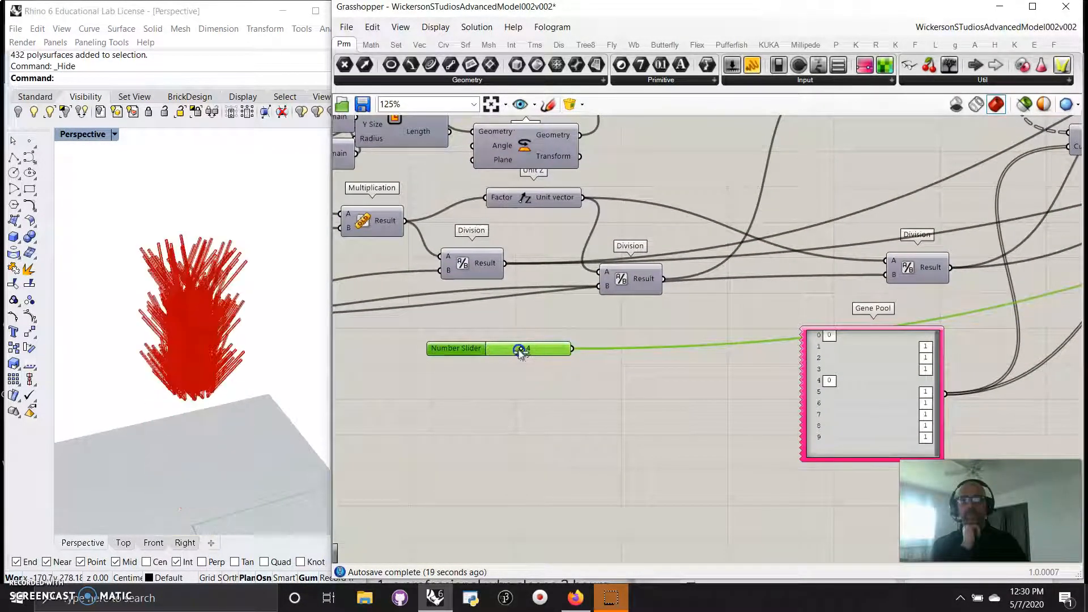
- Move the vertical-offset Number Slider away from the Gene Pool, toward the input sliders at the definition's start
right_click_drag(626, 414, 726, 376)
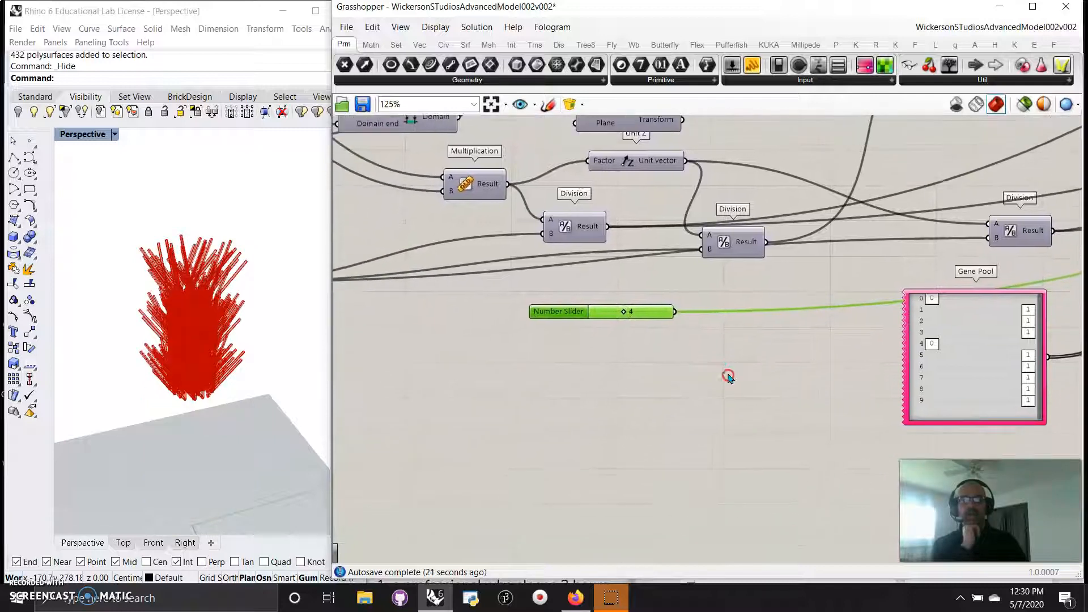
left_click_drag(664, 311, 470, 368)
right_click_drag(578, 469, 819, 471)
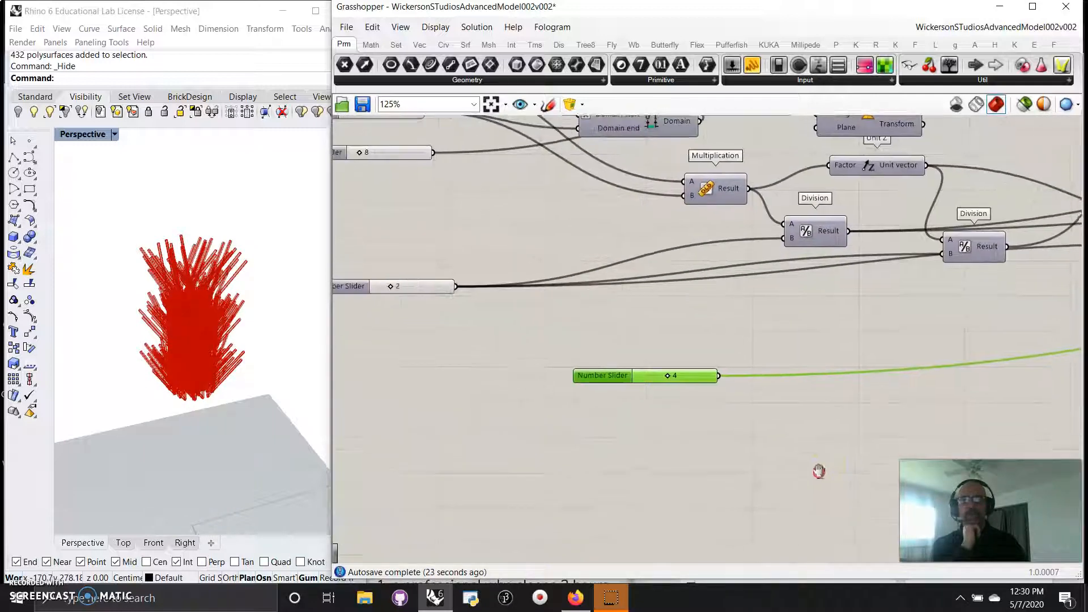
scroll(807, 463, "down", 3)
left_click_drag(733, 408, 420, 444)
- Place the Orient component close to the Polar Array and the Merge component below the array's count slider
right_click_drag(755, 448, 353, 425)
right_click_drag(979, 325, 326, 449)
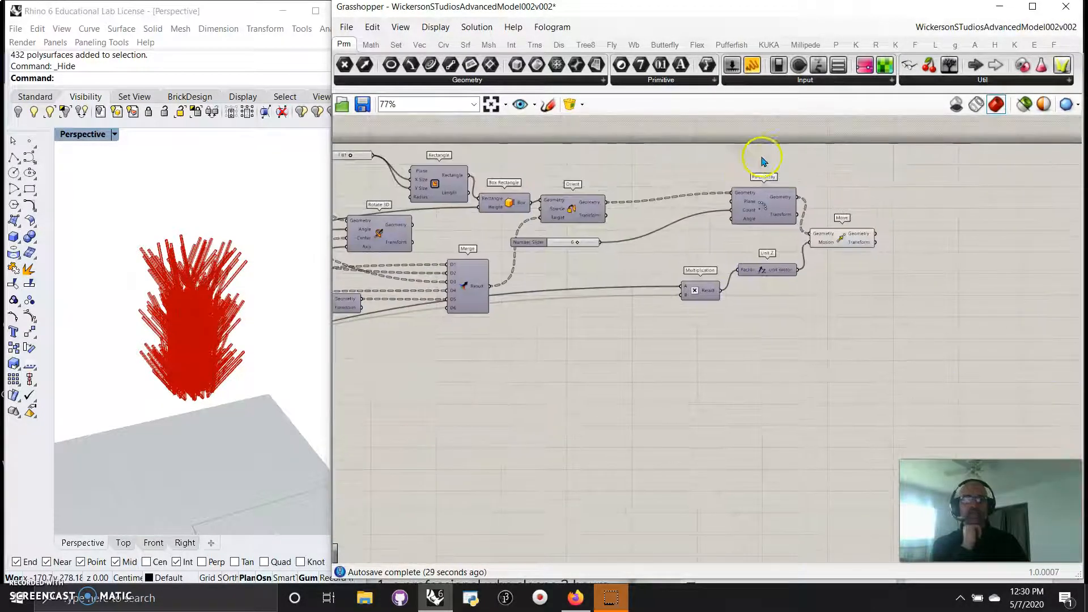
left_click_drag(757, 194, 760, 196)
left_click(836, 244)
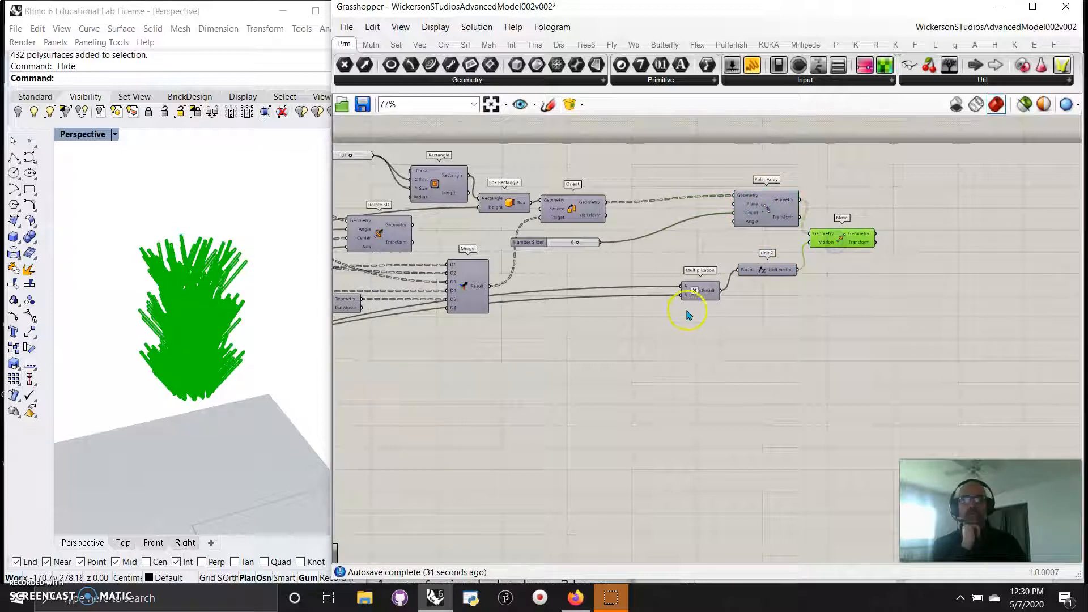
left_click_drag(566, 209, 688, 185)
right_click_drag(633, 242, 705, 274)
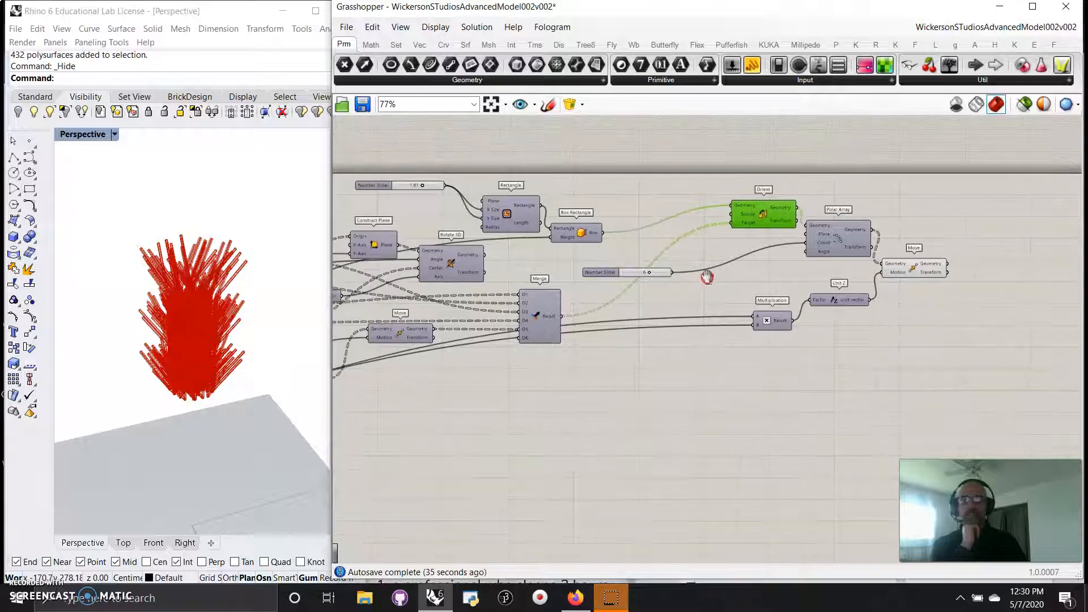
left_click_drag(541, 325, 669, 377)
left_click(745, 230)
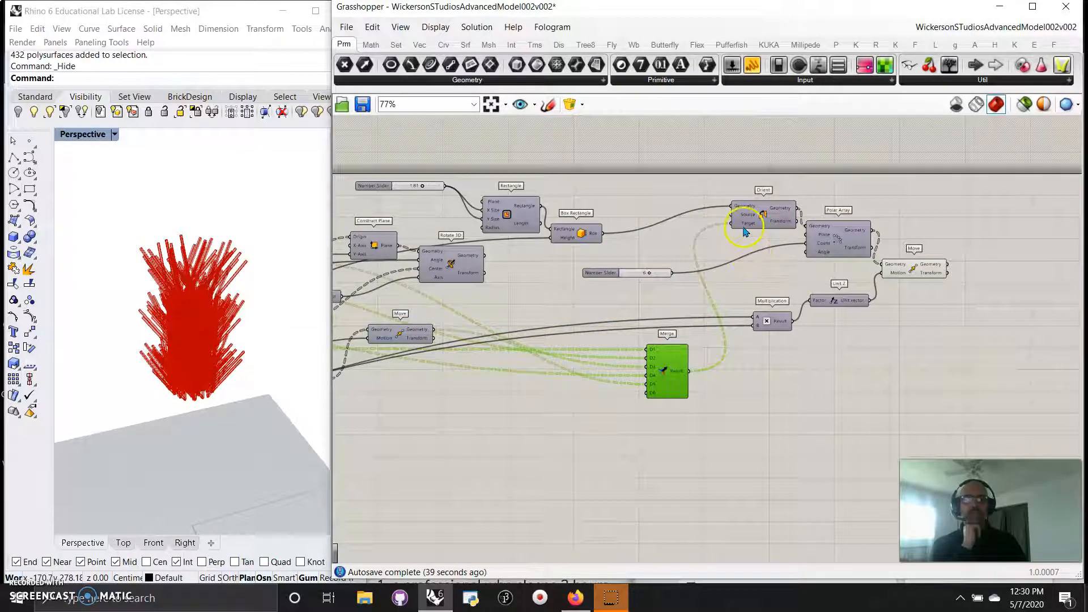
- Line up the Box Rectangle, the Rectangle and its size slider just ahead of the Orient component
left_click_drag(578, 239, 659, 214)
left_click(517, 225)
left_click_drag(517, 225, 590, 194)
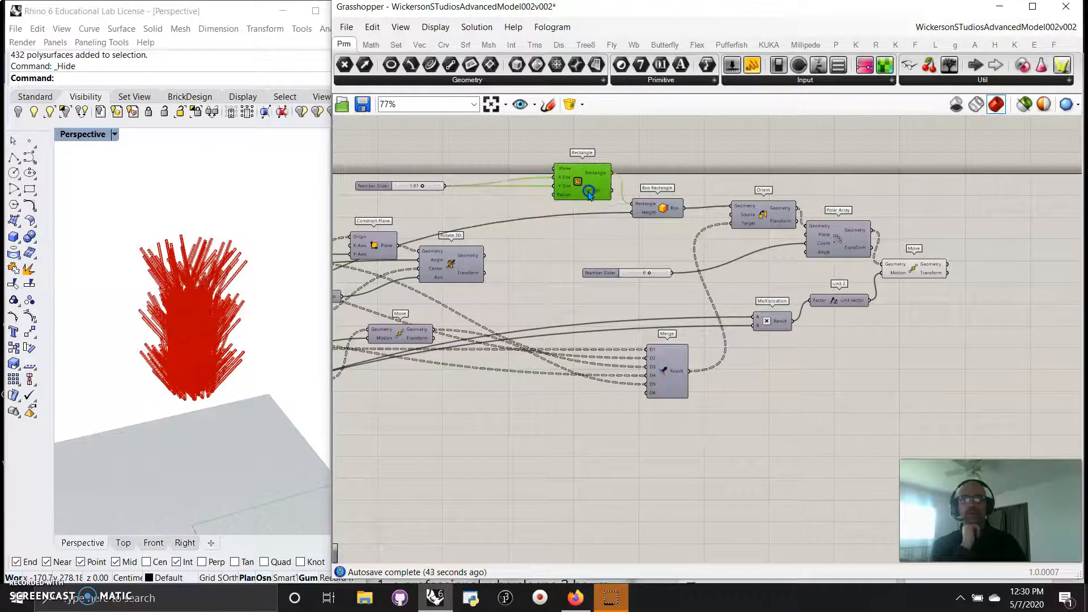
left_click_drag(432, 192, 513, 159)
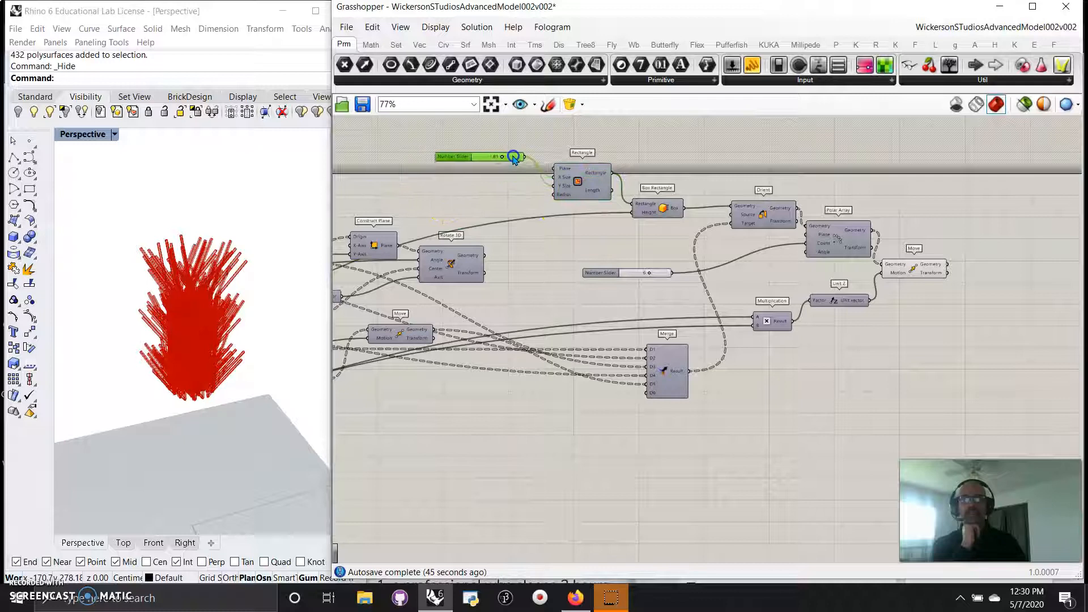
- Limit the preview to selected components and inspect the Rectangle profile and the Box Rectangle column
left_click(1025, 104)
left_click(578, 182)
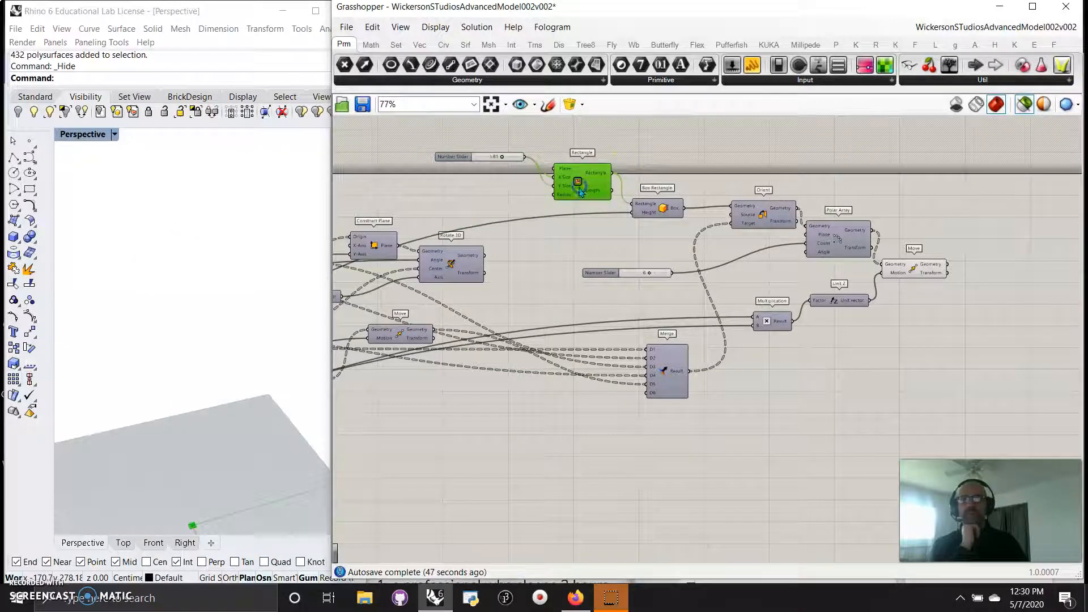
scroll(205, 528, "up", 2)
scroll(206, 525, "up", 3)
right_click_drag(206, 525, 191, 455)
scroll(191, 455, "up", 1)
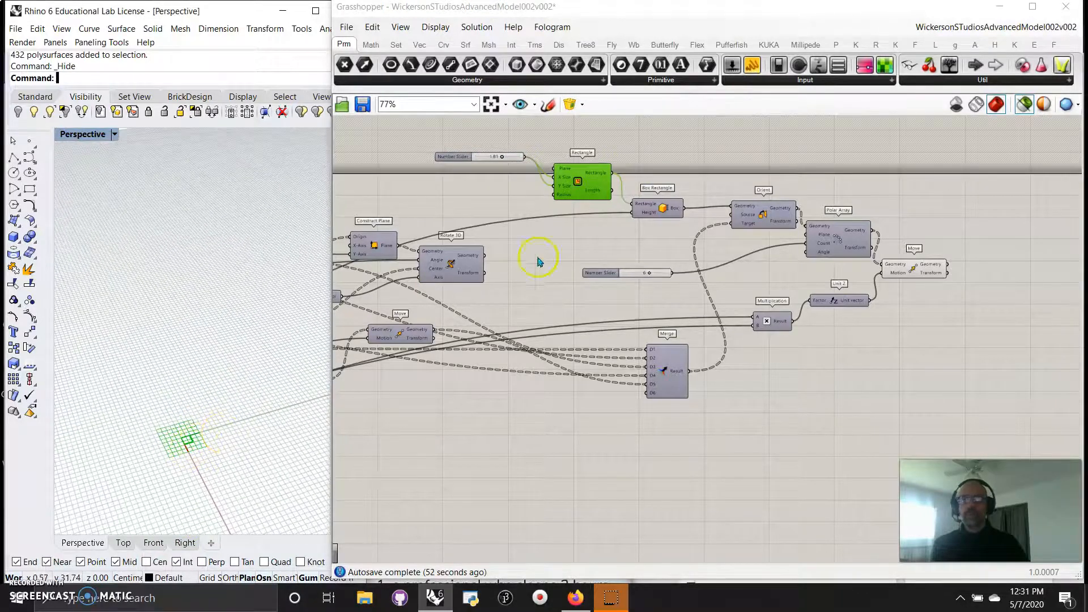
left_click(661, 205)
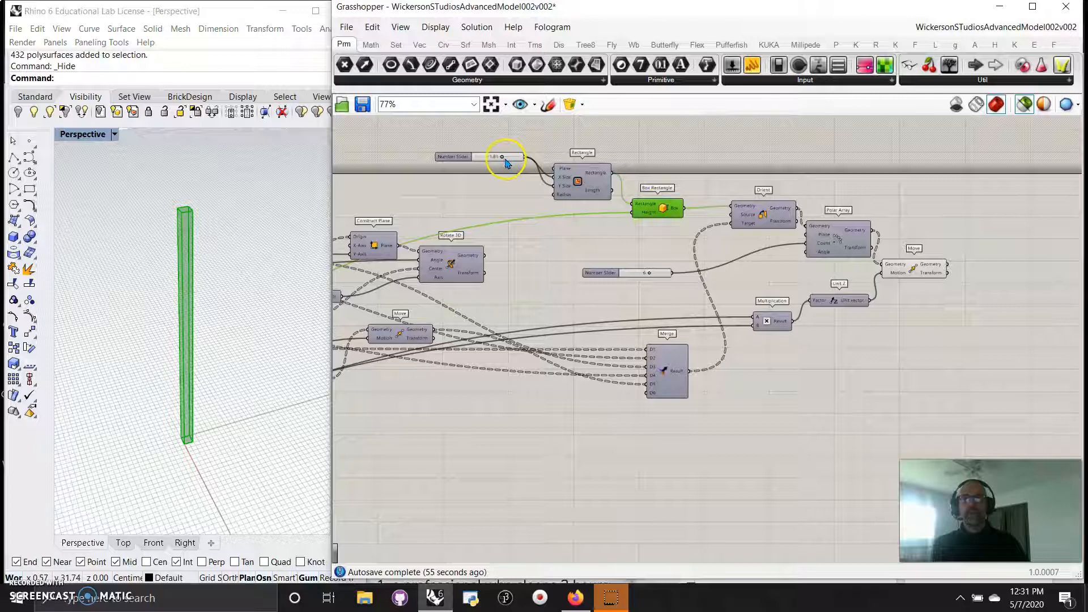
mouse_move(503, 159)
left_mouse_down()
mouse_move(486, 159)
mouse_move(512, 163)
left_mouse_up()
- Move the Number Slider for the Rectangle's X and Y sizes farther left of the Rectangle component
right_click_drag(534, 281, 697, 267)
left_click(658, 150)
left_click_drag(657, 149, 495, 183)
- Move the Division component fed by the base Multiplication toward the definition's end, and shift that Multiplication closer to its Unit Z
right_click_drag(1003, 223, 340, 219)
right_click_drag(1040, 216, 886, 241)
mouse_move(468, 412)
right_mouse_down()
mouse_move(763, 323)
mouse_move(1043, 276)
right_mouse_up()
left_click_drag(645, 330, 931, 217)
right_click_drag(401, 451, 835, 353)
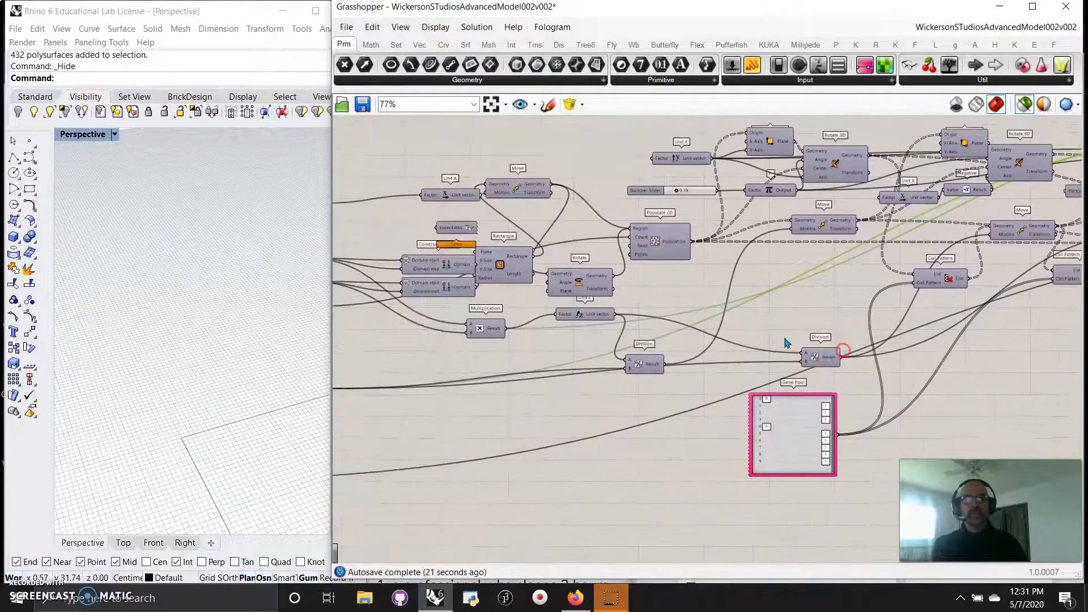
right_click_drag(513, 356, 545, 352)
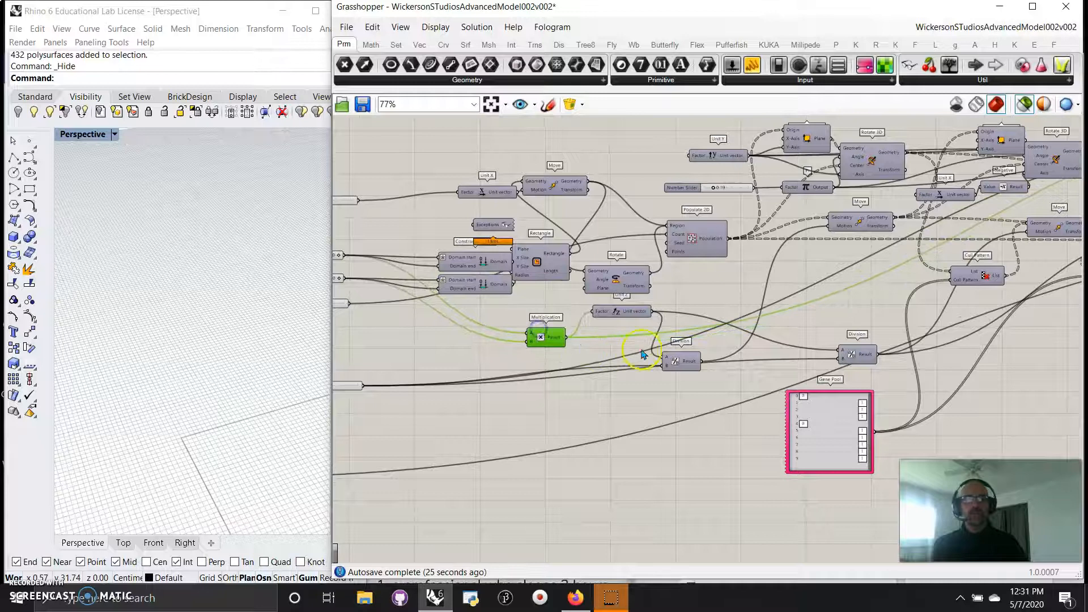
- Trace the base Multiplication's connection through the definition to the Division that feeds the Box Rectangle's height
right_click_drag(525, 384, 594, 394)
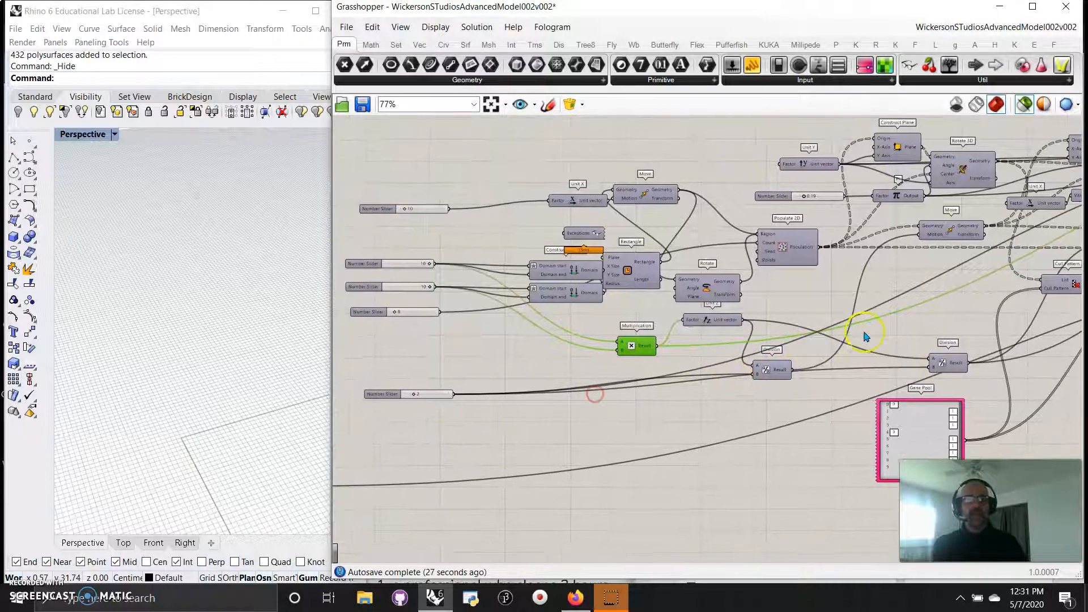
right_click_drag(919, 322, 503, 368)
right_click_drag(835, 258, 673, 325)
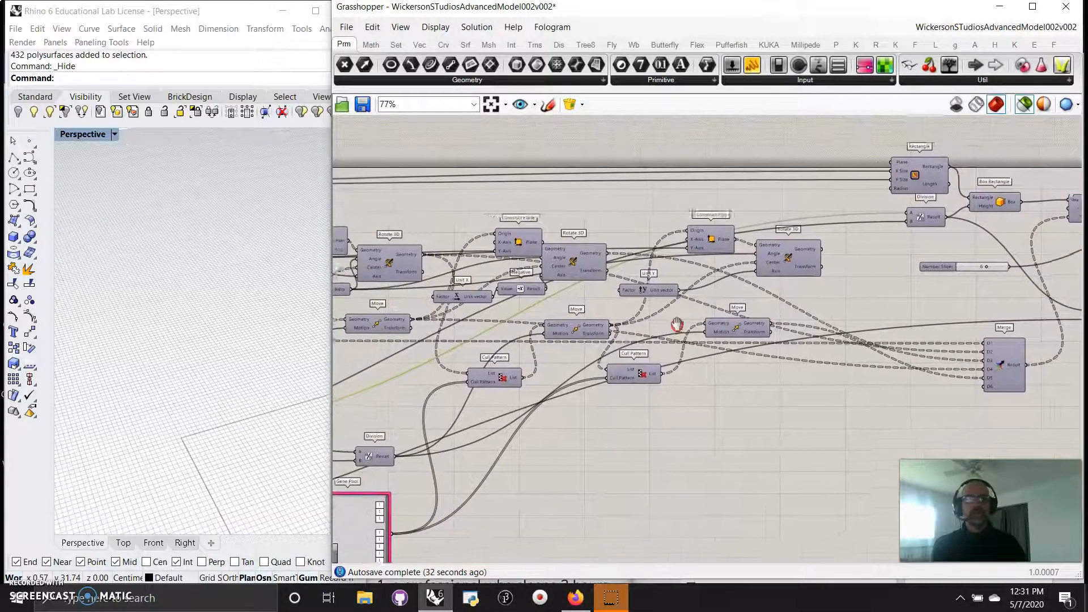
left_click(942, 209)
right_click_drag(610, 361, 989, 282)
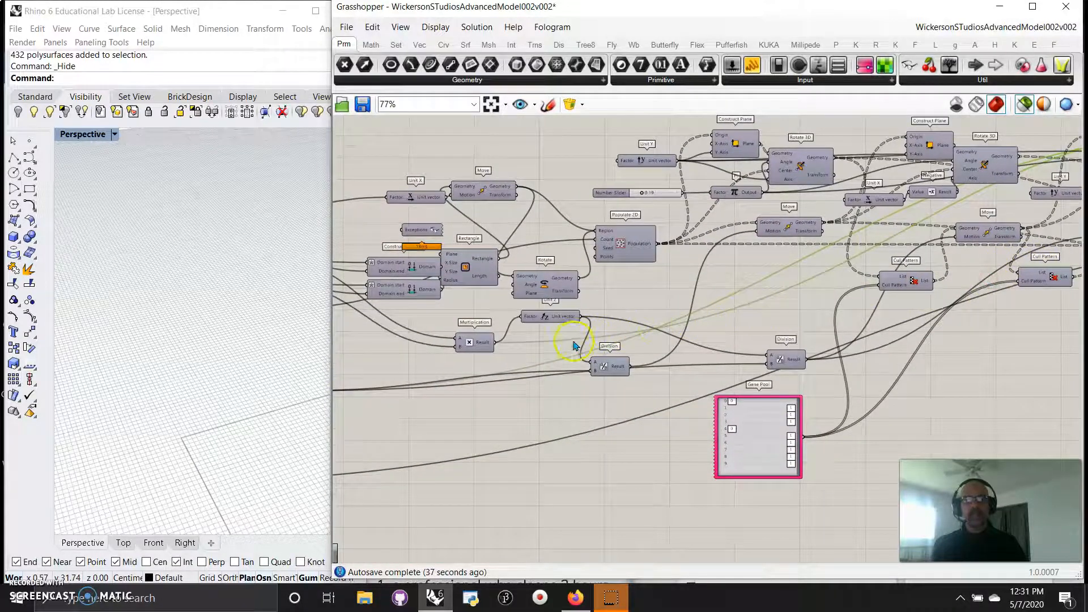
- Line up the Number Sliders set to 2 and 4 and the two base sliders set to 10 in one column at the definition's start
right_click_drag(498, 412, 742, 369)
left_click_drag(516, 348, 381, 379)
right_click_drag(746, 369, 575, 430)
left_click_drag(550, 373, 801, 358)
right_click_drag(558, 391, 675, 409)
right_click_drag(461, 443, 642, 442)
left_click_drag(591, 292, 477, 318)
left_click_drag(605, 328, 469, 329)
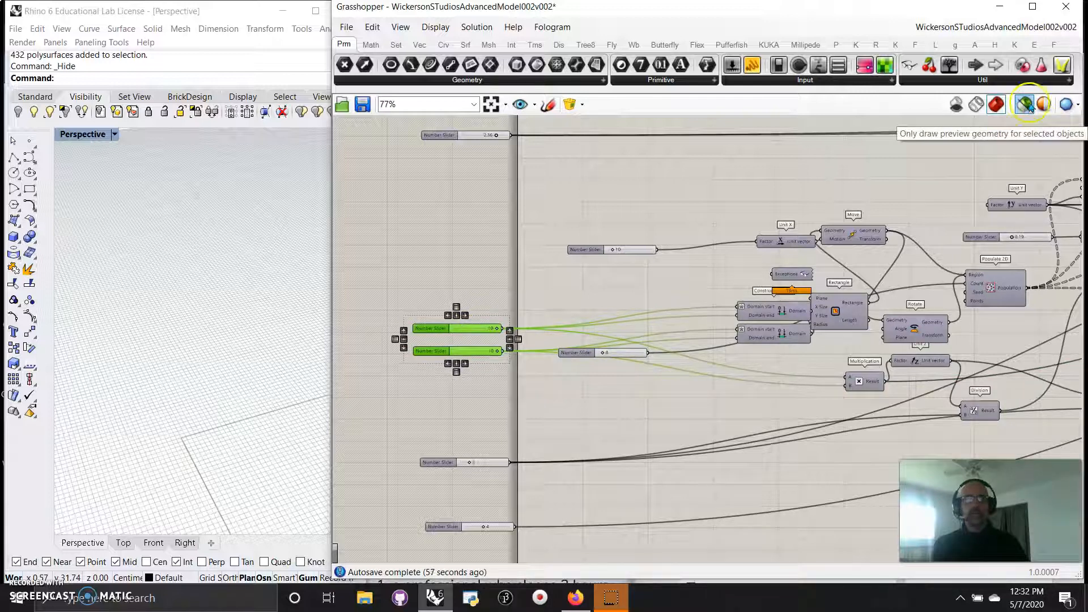
- Preview the final Move component's geometry and zoom Rhino's Perspective view to its extents
right_click_drag(999, 178, 430, 192)
right_click_drag(807, 310, 316, 339)
left_click(977, 255)
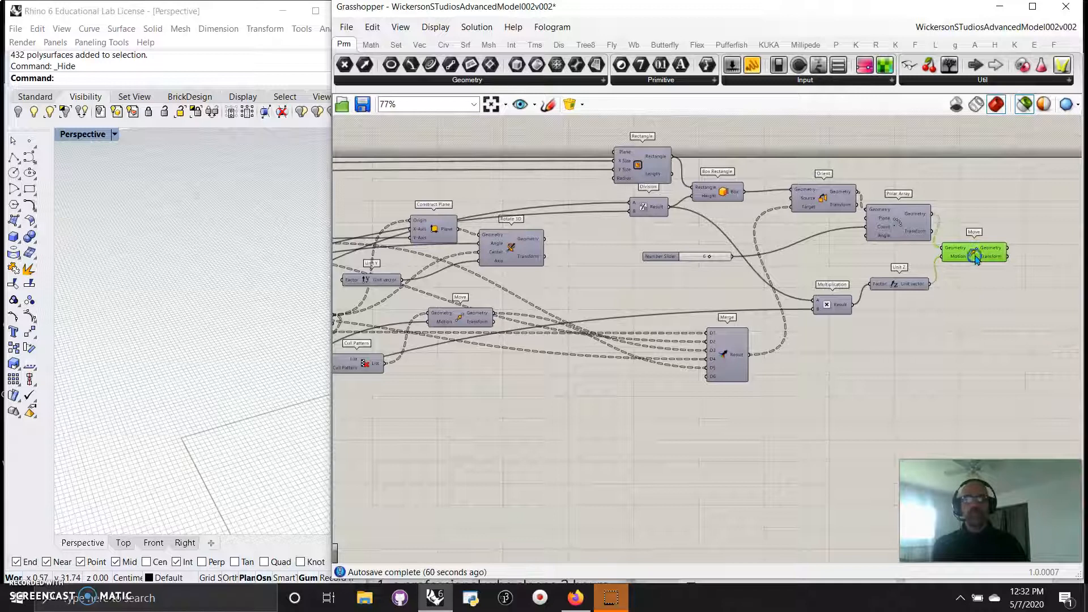
right_click_drag(422, 440, 529, 476)
mouse_move(796, 274)
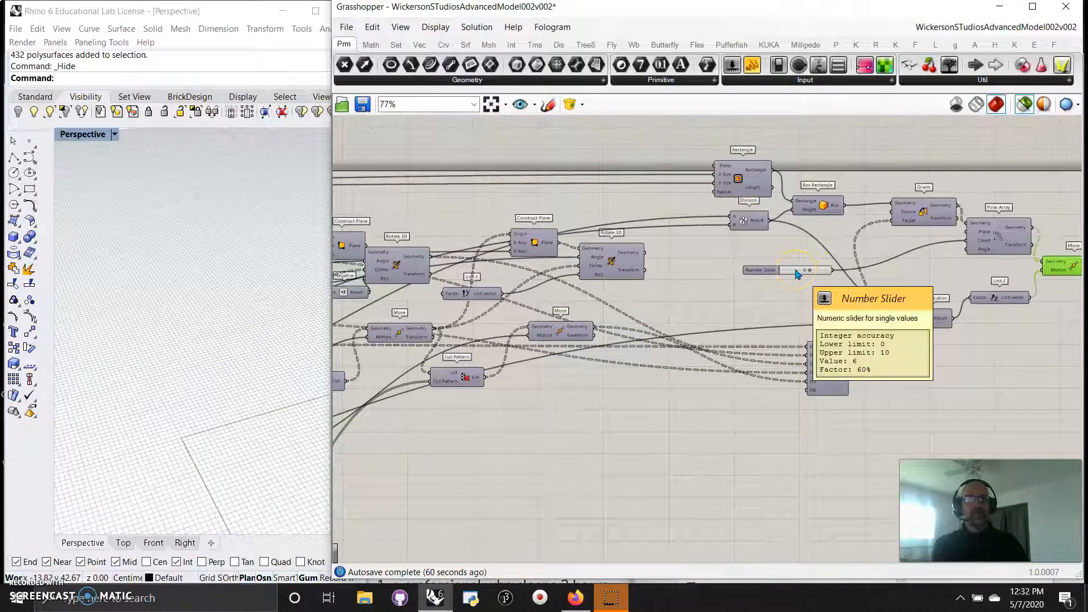
right_click_drag(596, 337, 802, 330)
right_click_drag(590, 403, 1052, 319)
right_click_drag(520, 454, 959, 362)
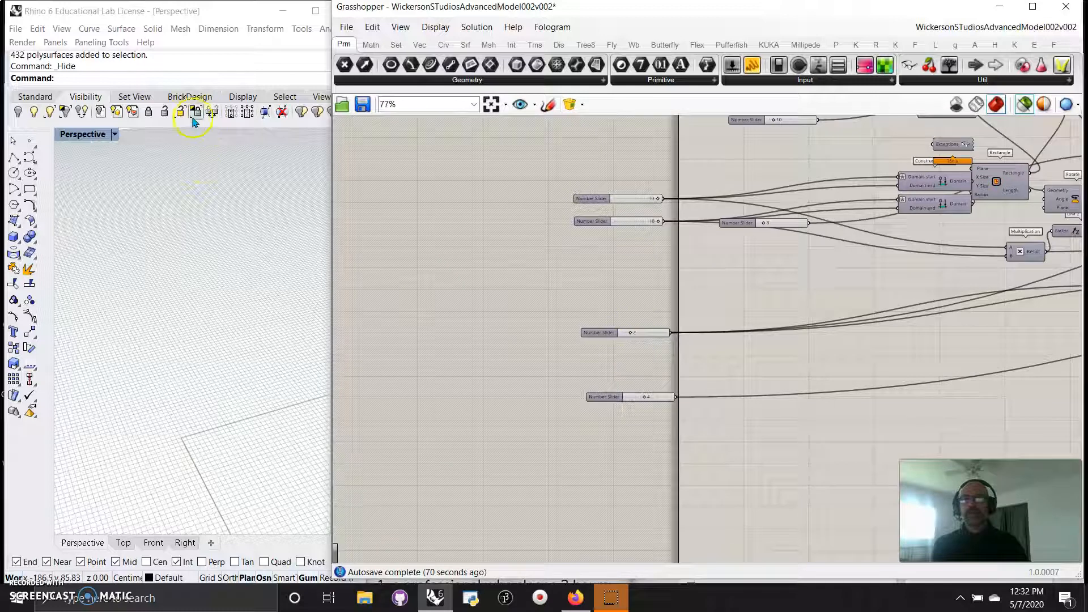
left_click(27, 99)
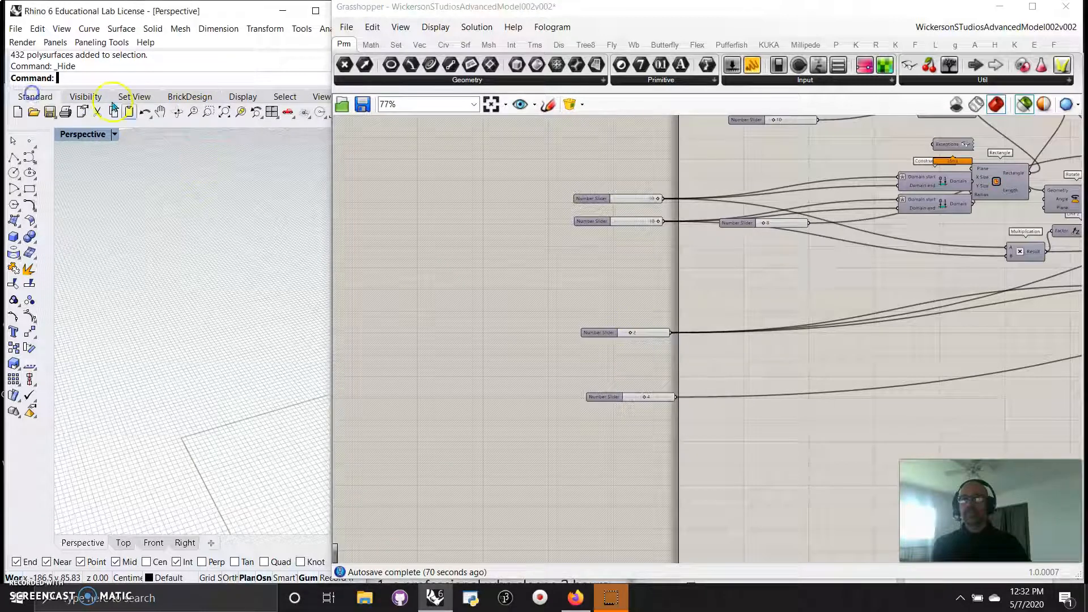
left_click(224, 112)
- Set the Polar Array's count slider to 3 and move it into the column of input sliders at the definition's start
right_click_drag(733, 324, 449, 444)
right_click_drag(821, 397, 377, 457)
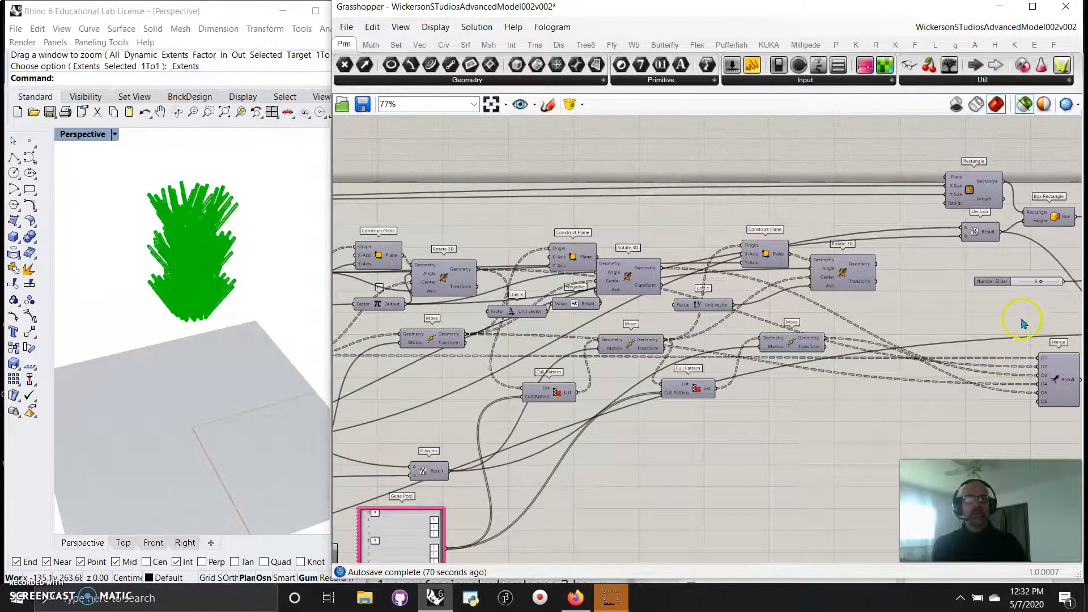
right_click_drag(1026, 327, 629, 379)
scroll(614, 374, "up", 4)
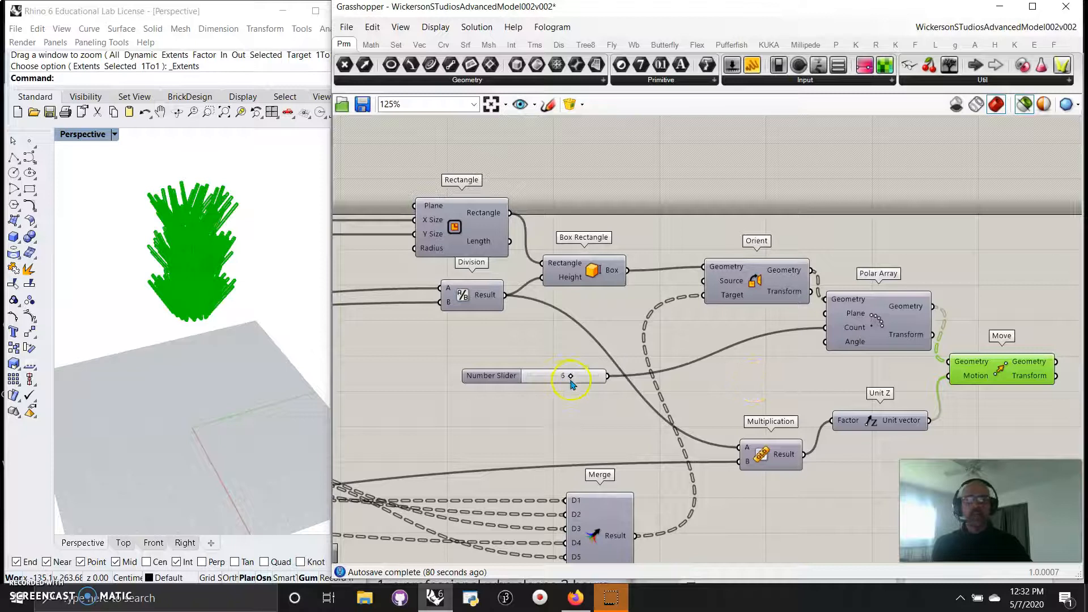
left_click_drag(570, 377, 508, 383)
right_click_drag(803, 367, 660, 117)
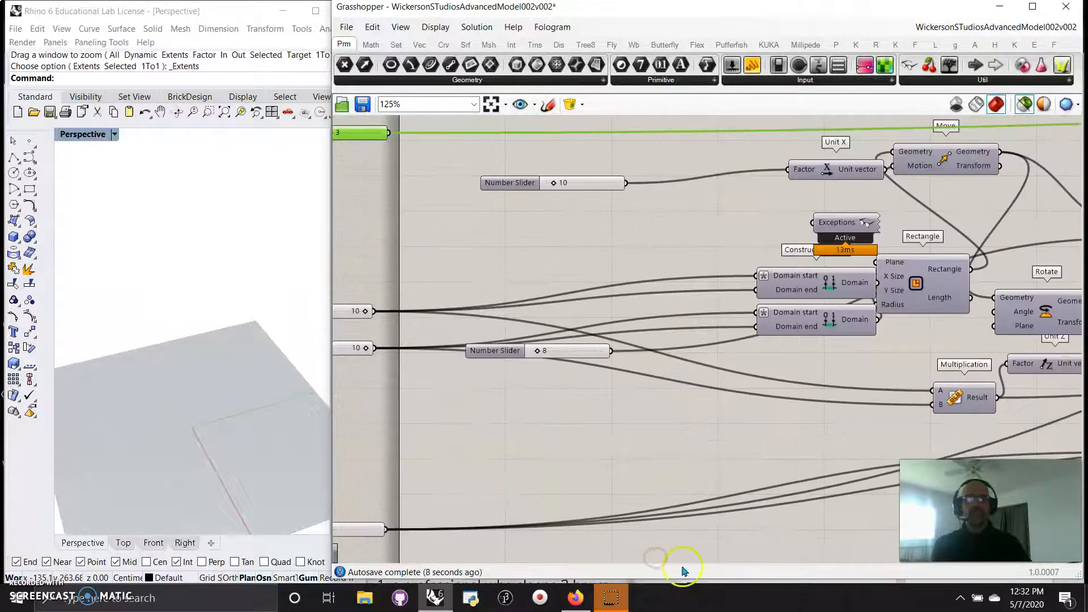
scroll(717, 327, "down", 5)
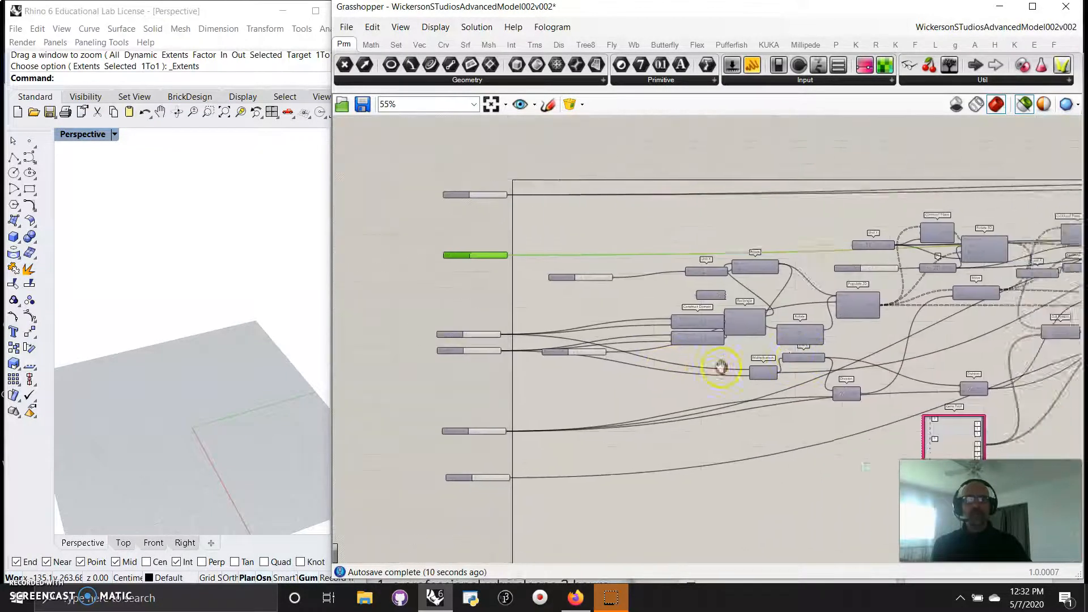
- Inspect the previews of the final Move, Polar Array, Unit Z, Orient, Multiplication, Merge, Box Rectangle and Rectangle one after another
right_click_drag(1051, 148, 637, 194)
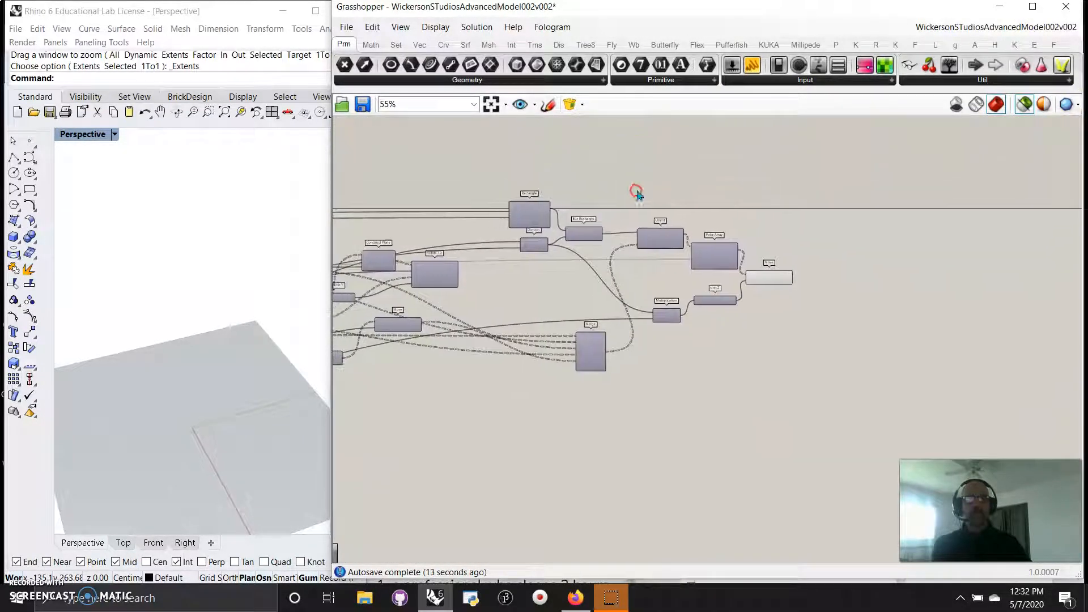
left_click(761, 279)
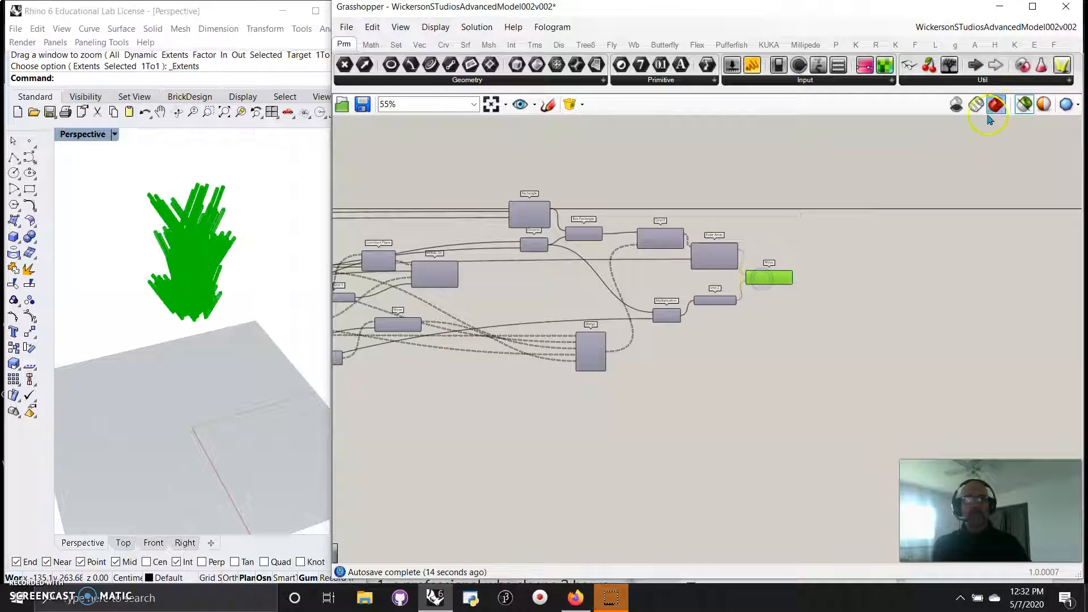
left_click(1024, 105)
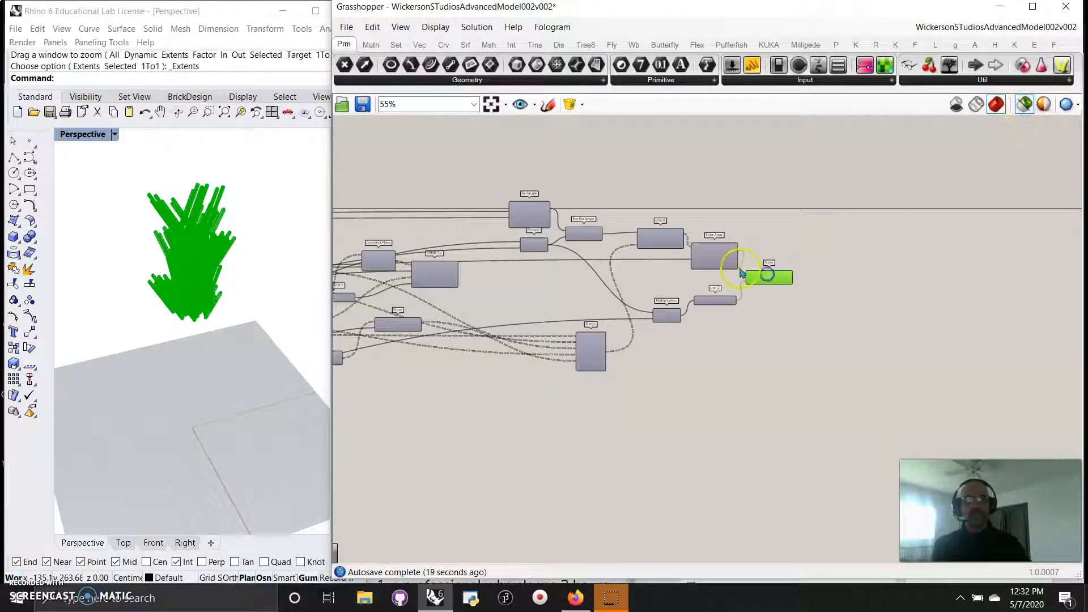
left_click(715, 258)
left_click(714, 300)
left_click(670, 250)
left_click(667, 315)
left_click(595, 359)
left_click(584, 233)
left_click(528, 210)
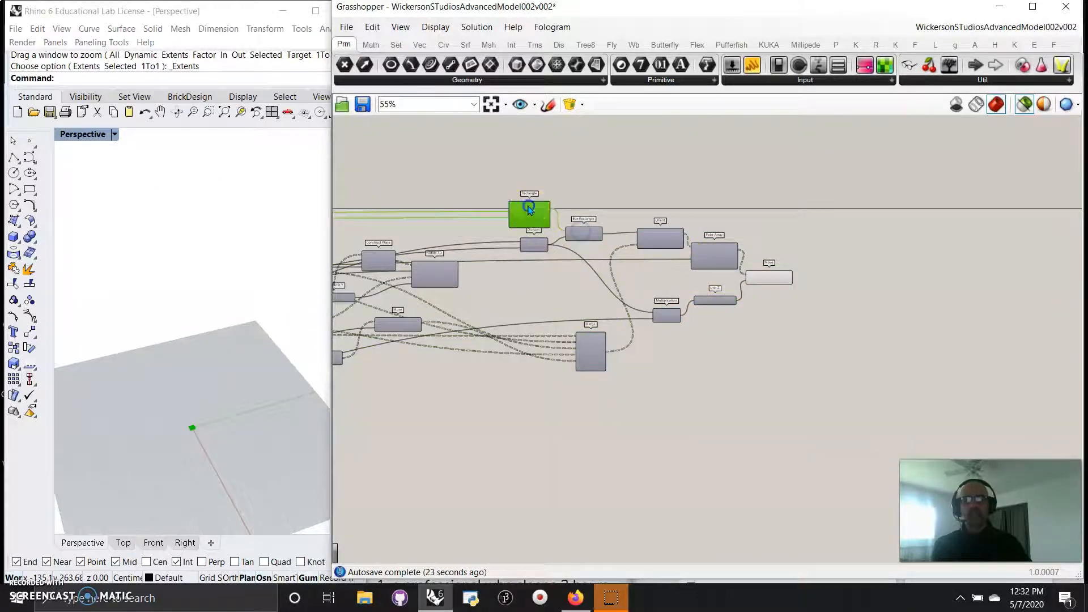
left_click(772, 278)
- Turn the preview on for the Merge component that collects the target planes, and clear the selection
right_click_drag(538, 326, 697, 364)
scroll(711, 368, "up", 3)
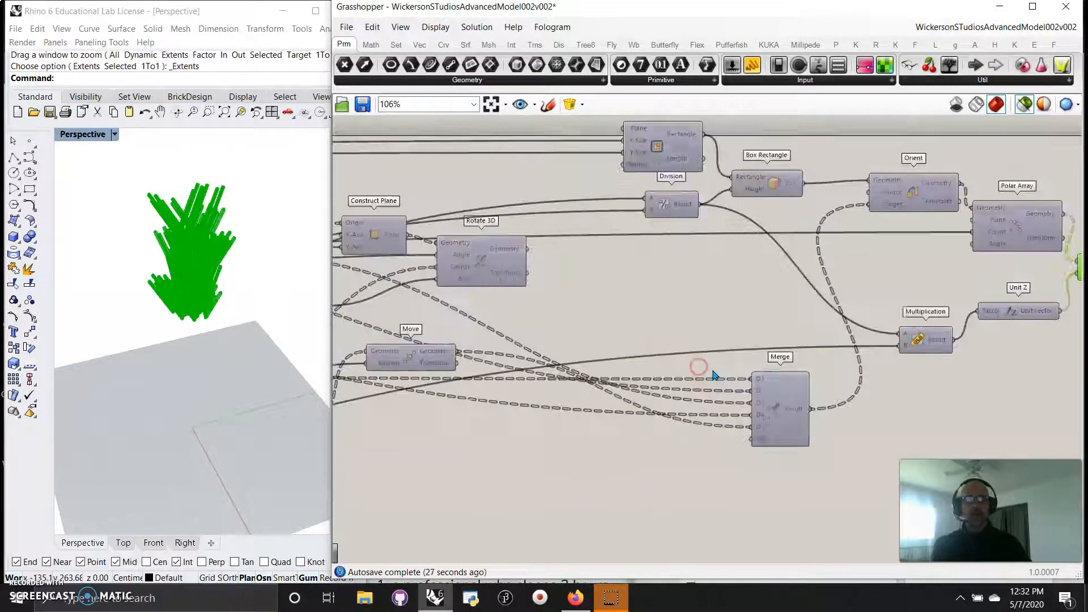
left_click_drag(811, 488, 758, 332)
right_click_drag(726, 318, 722, 322)
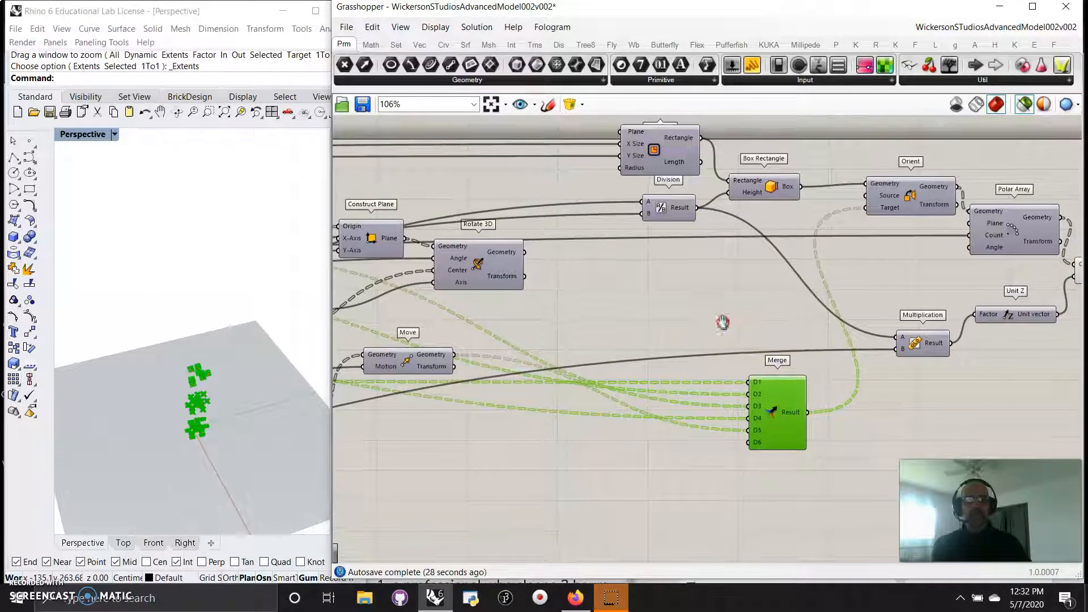
right_click(729, 333)
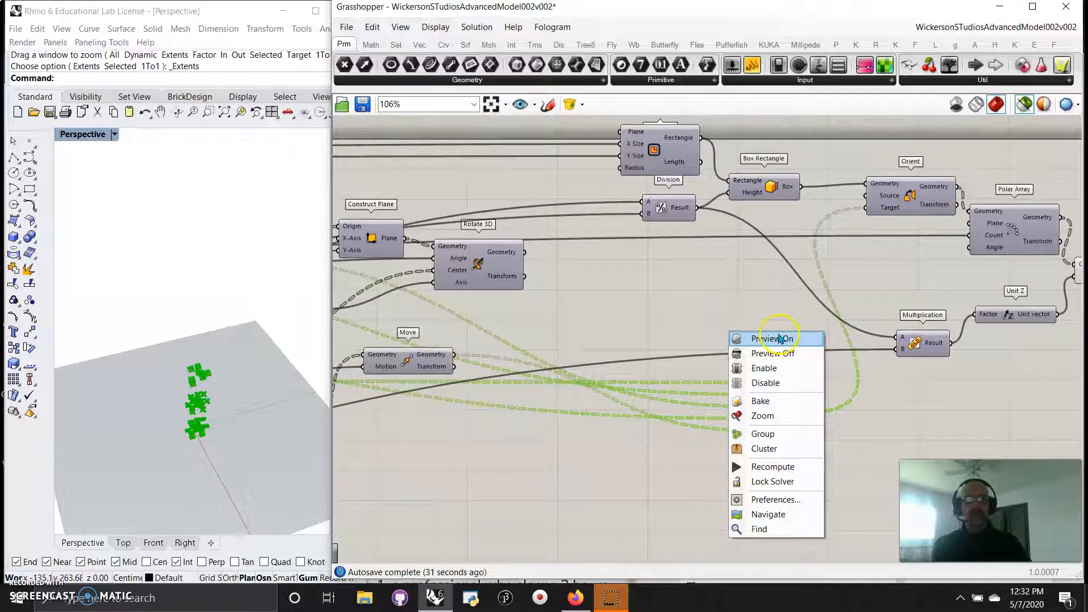
left_click(779, 338)
left_click(657, 328)
- Compare the preview geometry of the final Move, the Polar Array and the Merge
right_click_drag(934, 391, 701, 356)
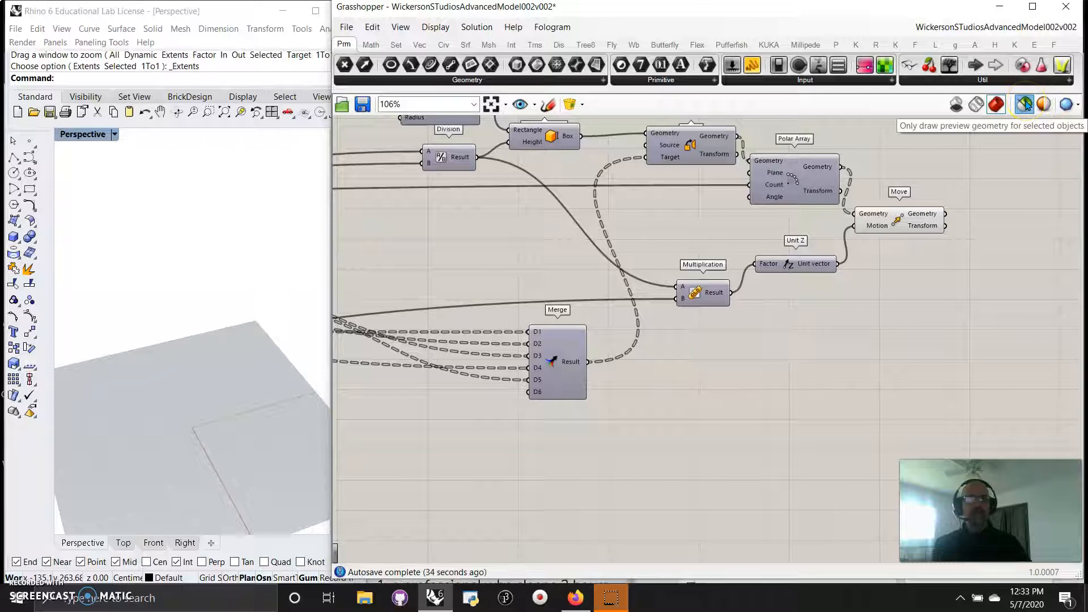
left_click(899, 220)
left_click_drag(788, 188, 785, 190)
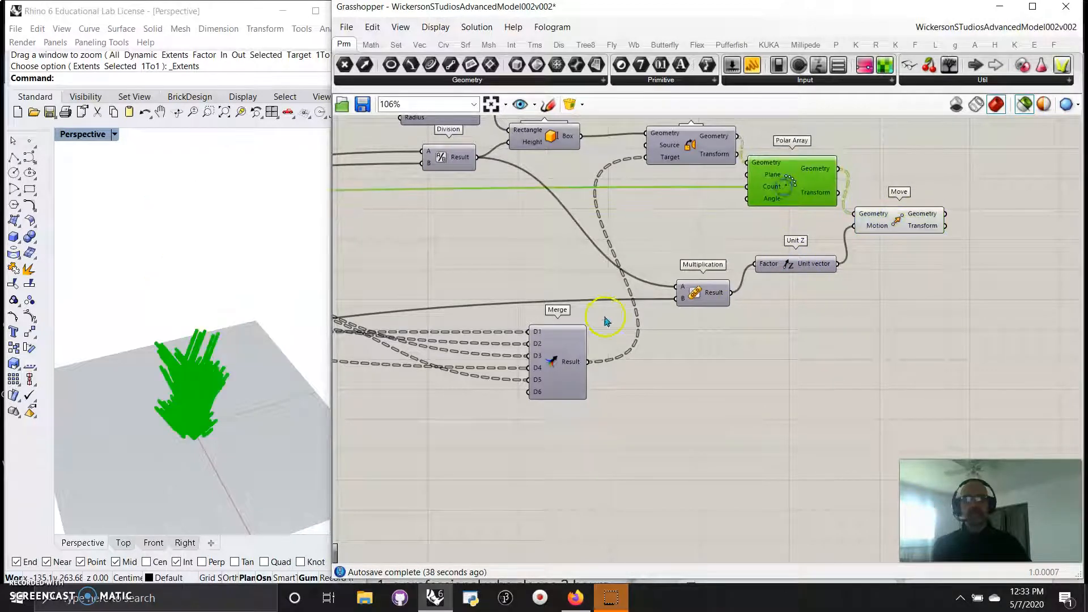
left_click_drag(555, 362, 562, 356)
left_click(555, 291)
- Pull the last Rotate 3D component away from its Construct Plane into the open space ahead of the Merge to expose its connections
right_click_drag(484, 267, 802, 337)
right_click_drag(661, 364, 915, 388)
right_click_drag(528, 230, 987, 287)
right_click_drag(476, 325, 582, 294)
scroll(724, 243, "down", 5)
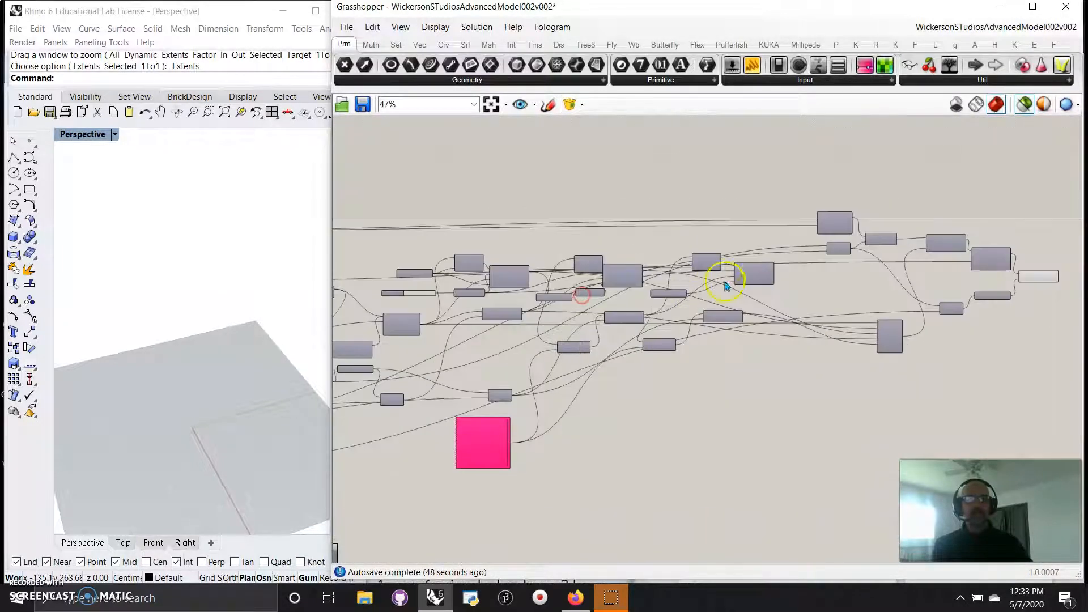
scroll(726, 287, "up", 4)
left_click_drag(748, 258, 878, 270)
right_click_drag(974, 309, 814, 294)
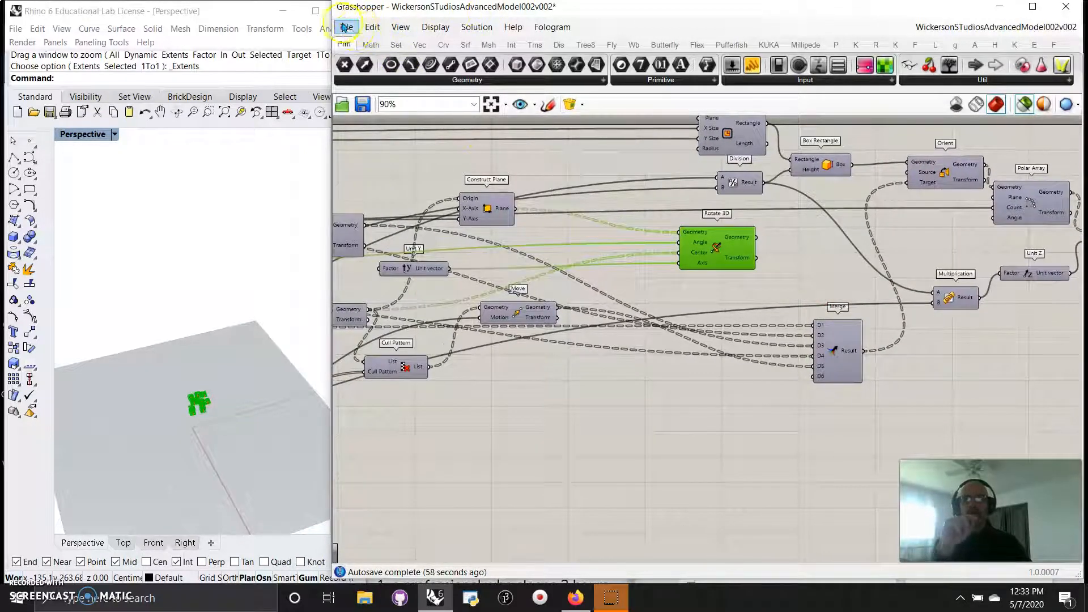
- Save the definition as a new Grasshopper Binary file named WickersonSTudiosAdvancedModel002v003
left_click(346, 27)
left_click(385, 117)
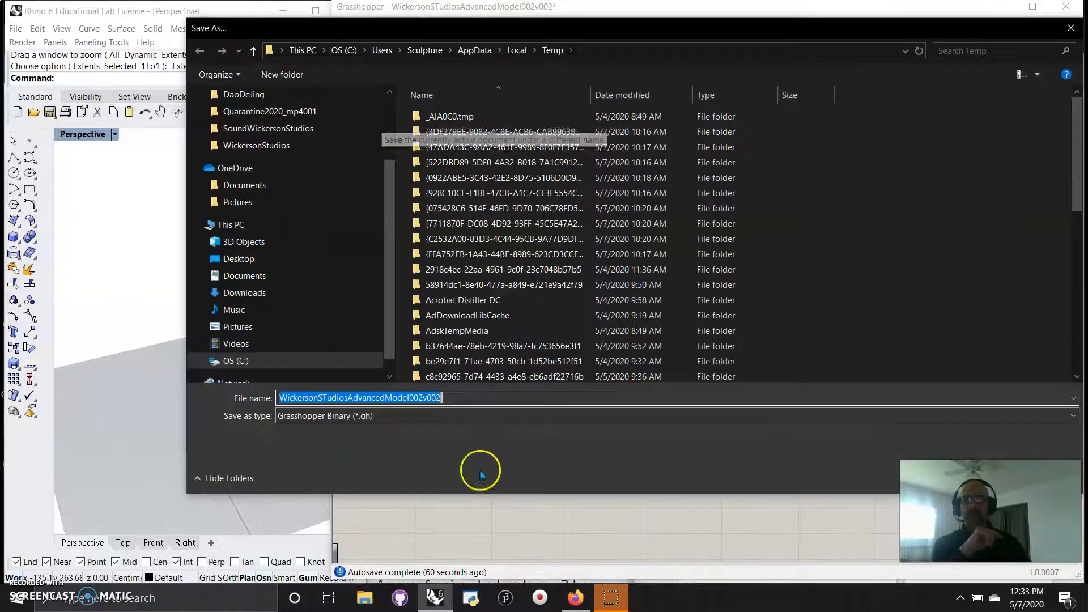
left_click(443, 397)
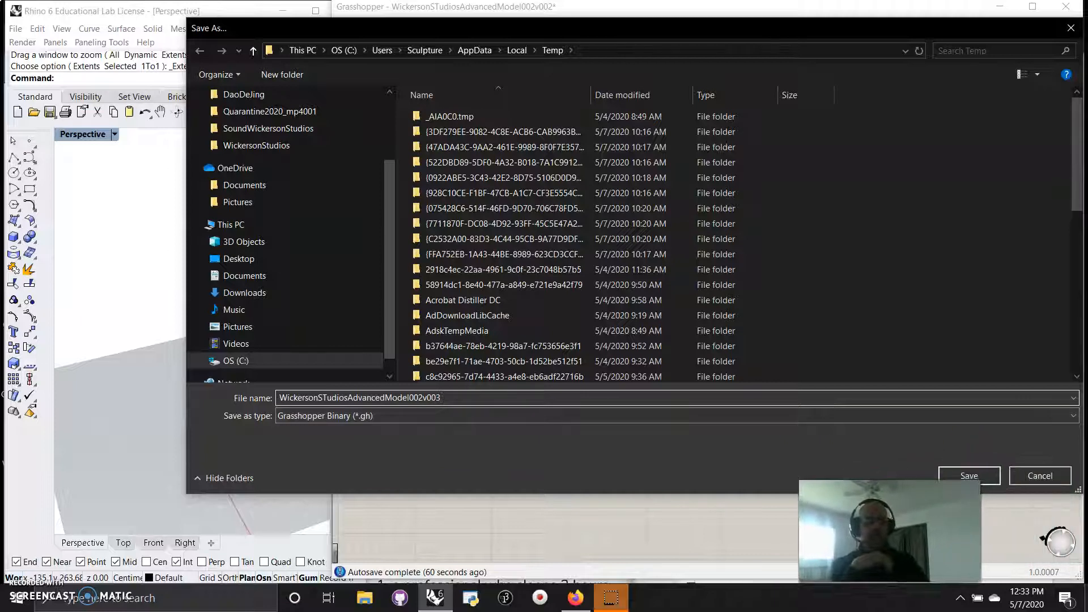
left_click(969, 478)
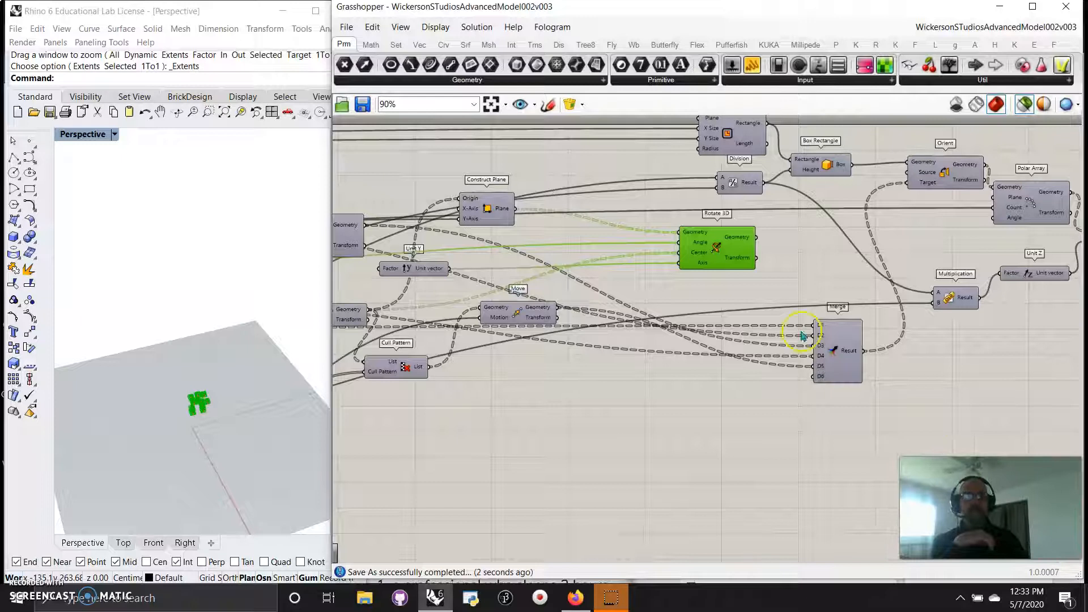
- Delete the last Rotate 3D with its Unit Y and Construct Plane, and move the last Move component next to the Merge
key("Delete")
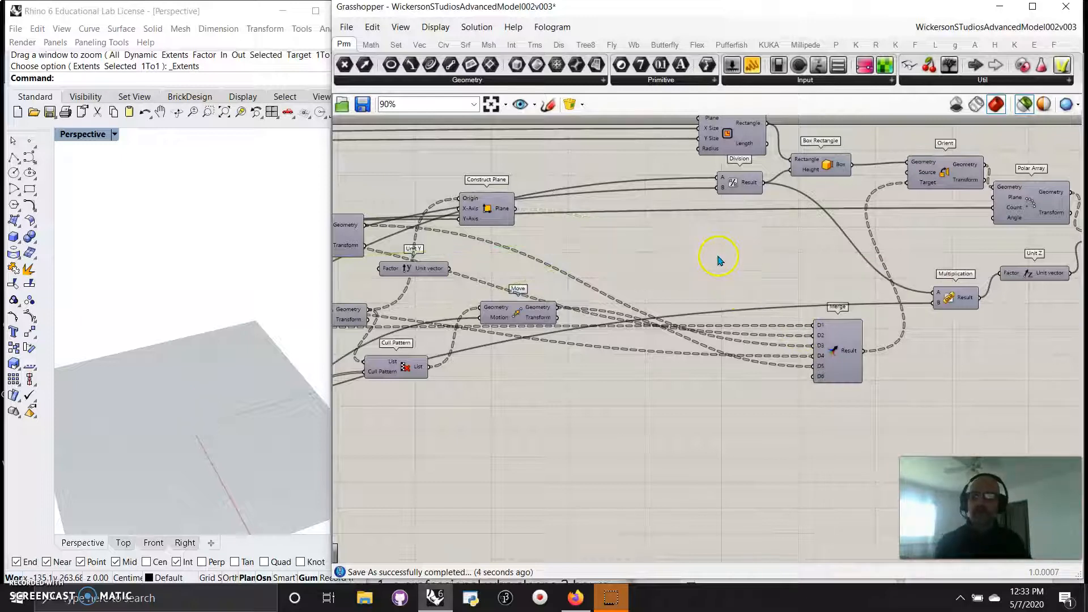
right_click_drag(656, 272, 804, 291)
left_click_drag(572, 297, 785, 281)
key("Delete")
left_click_drag(685, 344, 928, 406)
left_click_drag(645, 246, 802, 280)
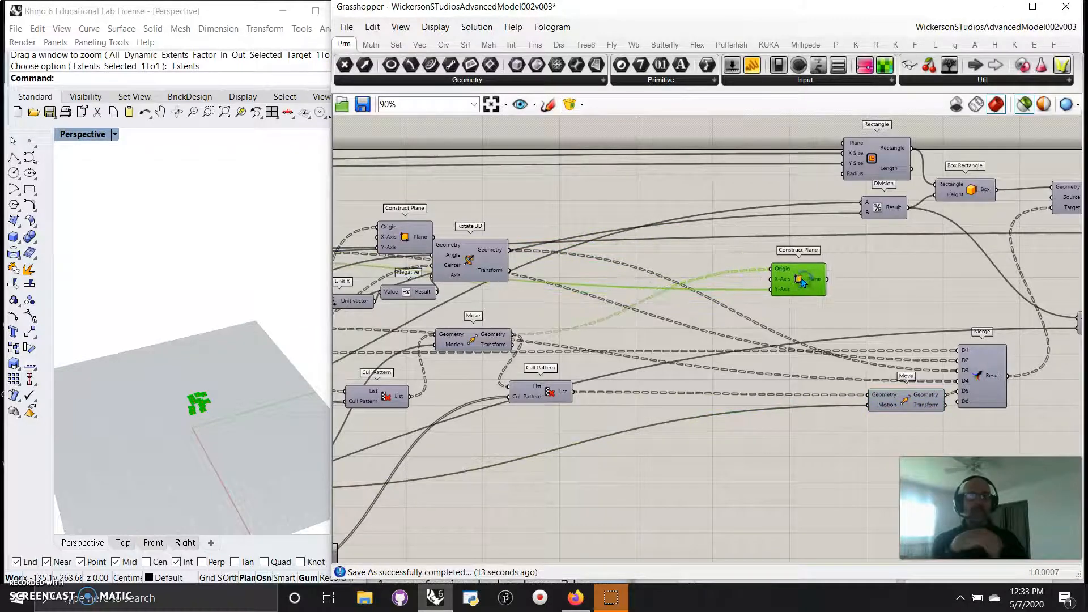
key("Delete")
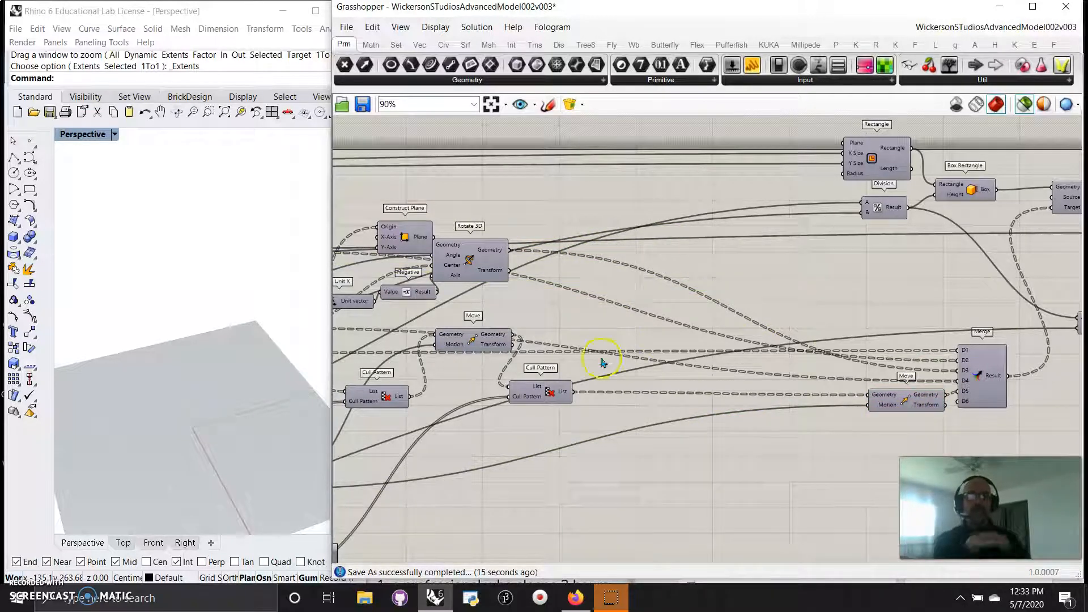
- Arrange the first Rotate 3D, Cull Pattern, Move and second Cull Pattern in a row leading into the last Move
left_click_drag(543, 395, 820, 399)
left_click_drag(491, 352, 737, 395)
right_click_drag(507, 495, 665, 447)
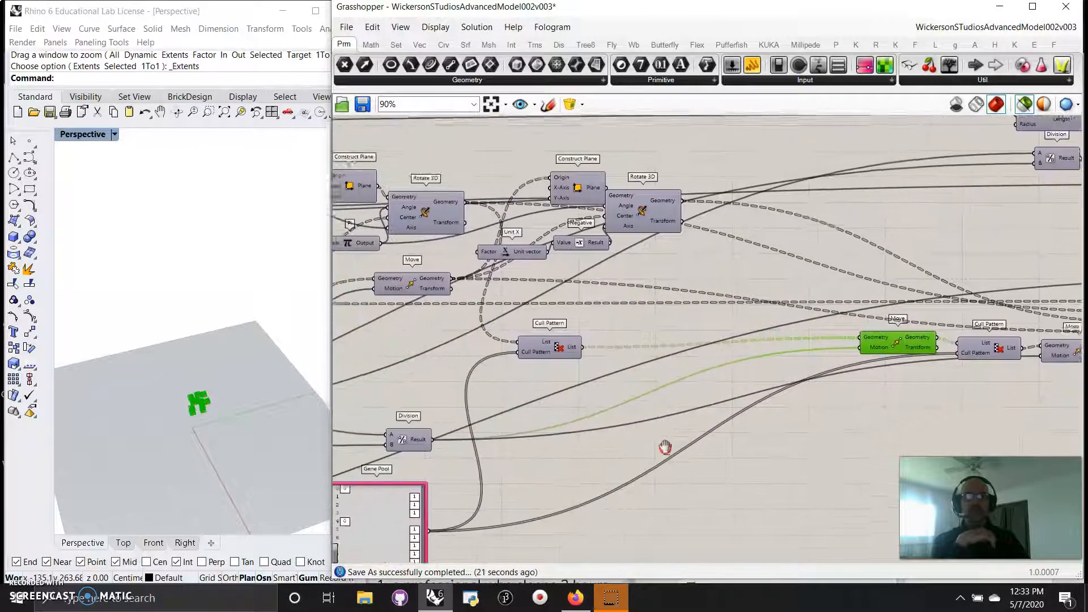
left_click_drag(555, 345, 809, 327)
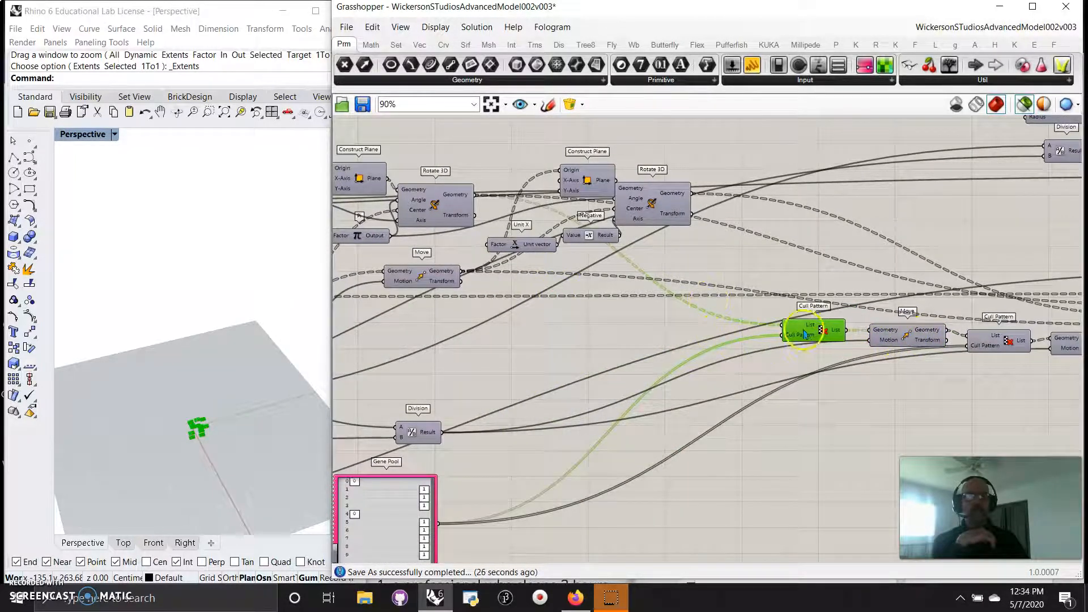
left_click_drag(444, 211, 721, 309)
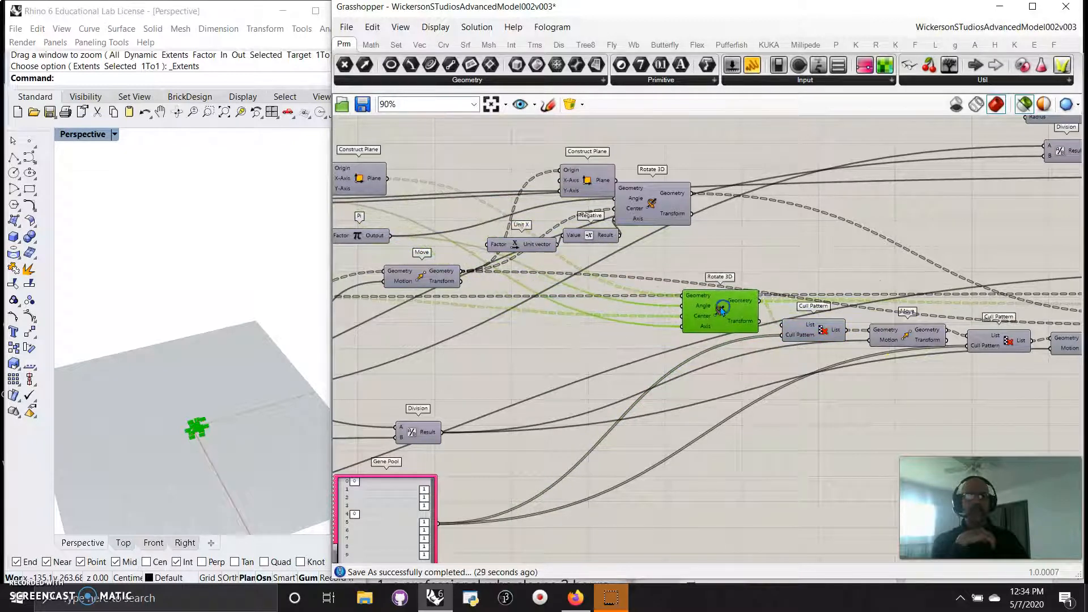
- Check the previews from the last Move back through the Cull Patterns and the other Move to the Rotate 3D
right_click_drag(1017, 367, 880, 362)
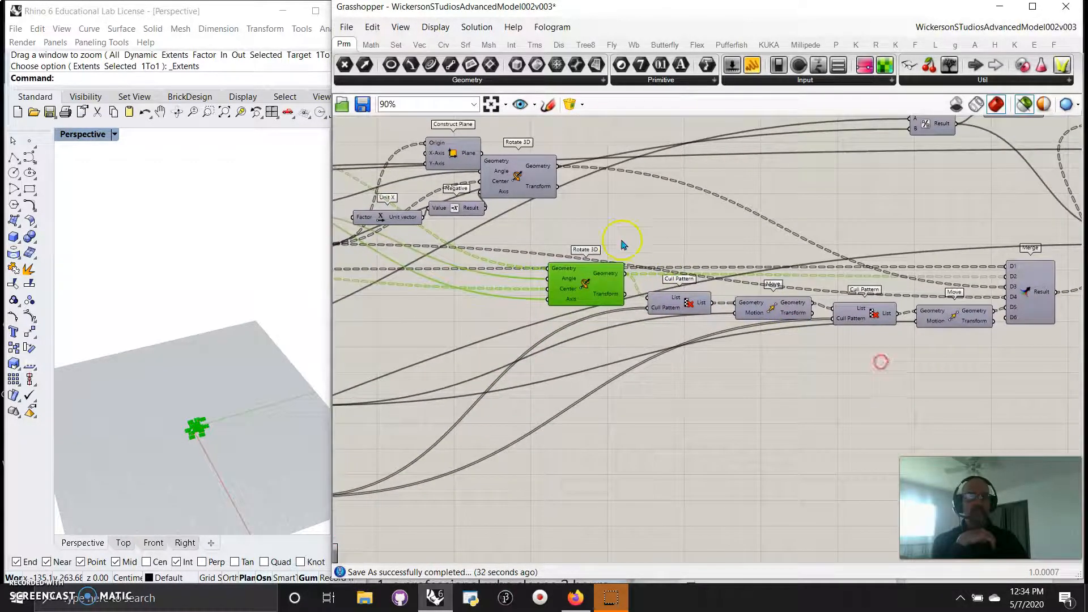
right_click_drag(981, 381, 889, 381)
left_click_drag(859, 308, 859, 317)
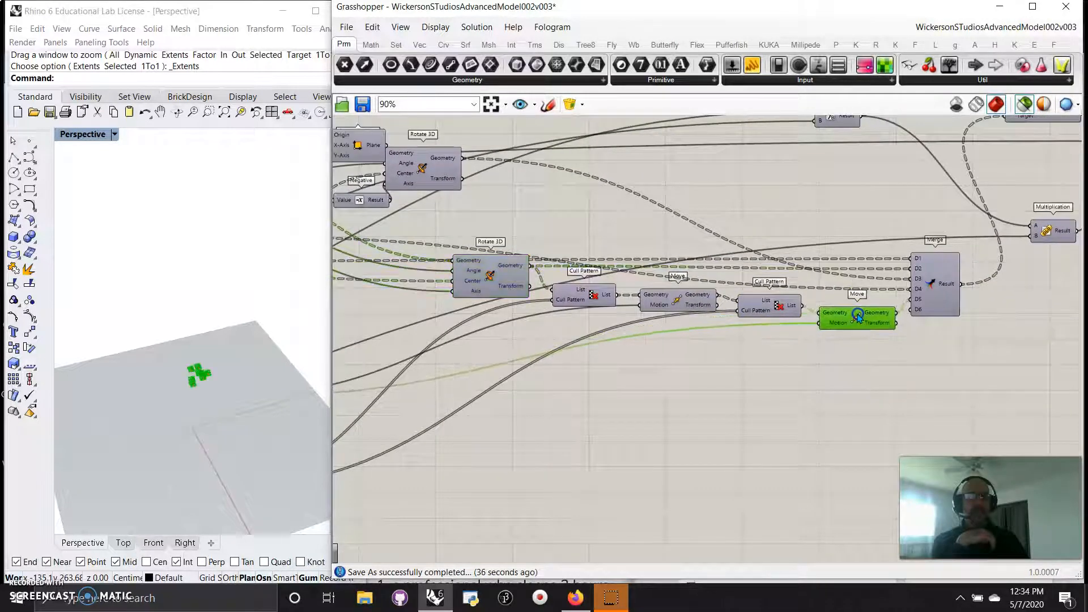
left_click_drag(785, 309, 781, 309)
left_click_drag(677, 299, 673, 299)
left_click(584, 298)
left_click(487, 281)
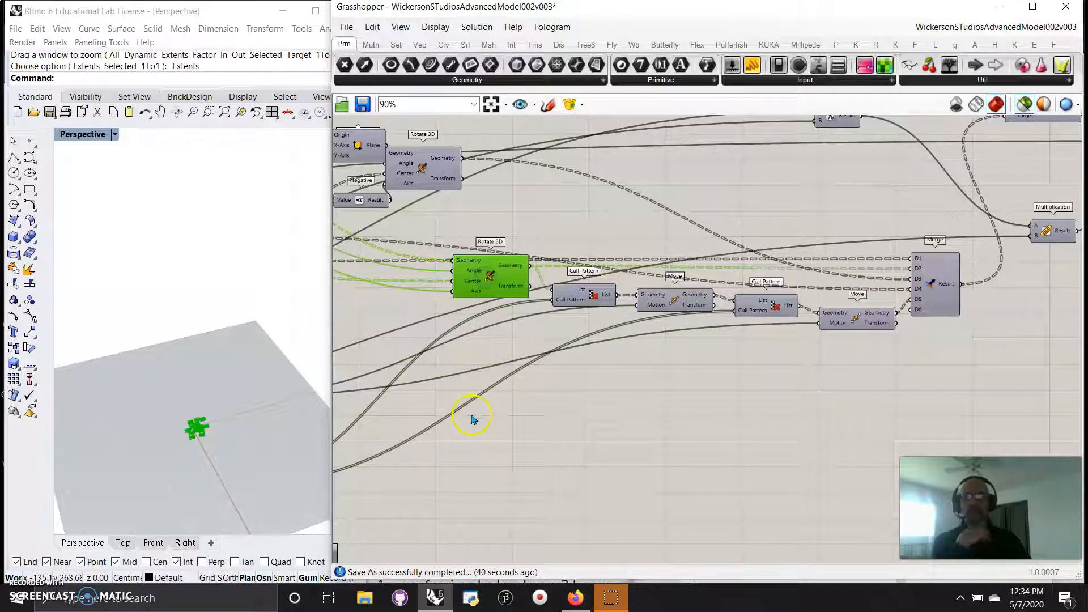
- Move the Gene Pool into the column of number sliders at the start of the definition
right_click_drag(471, 420, 672, 404)
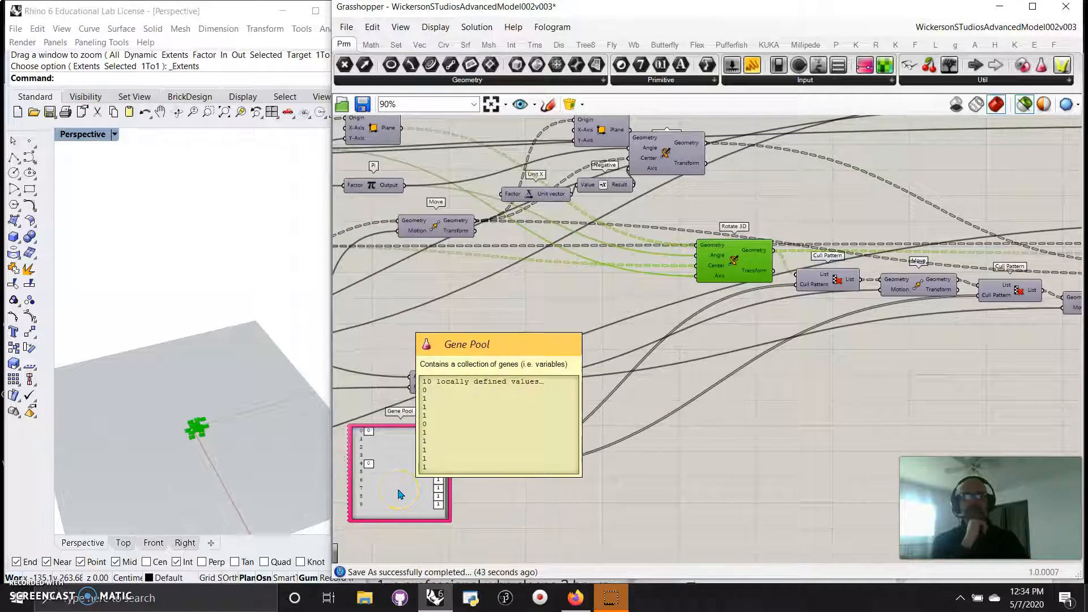
left_click_drag(400, 494, 449, 494)
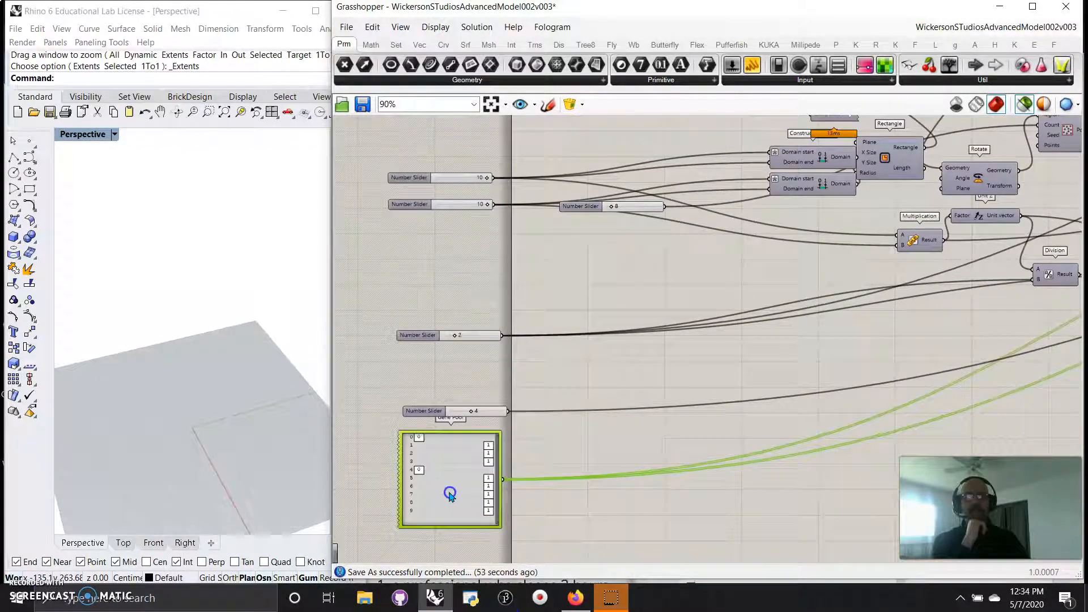
left_click(501, 550)
left_click_drag(493, 559, 441, 223)
scroll(660, 396, "down", 5)
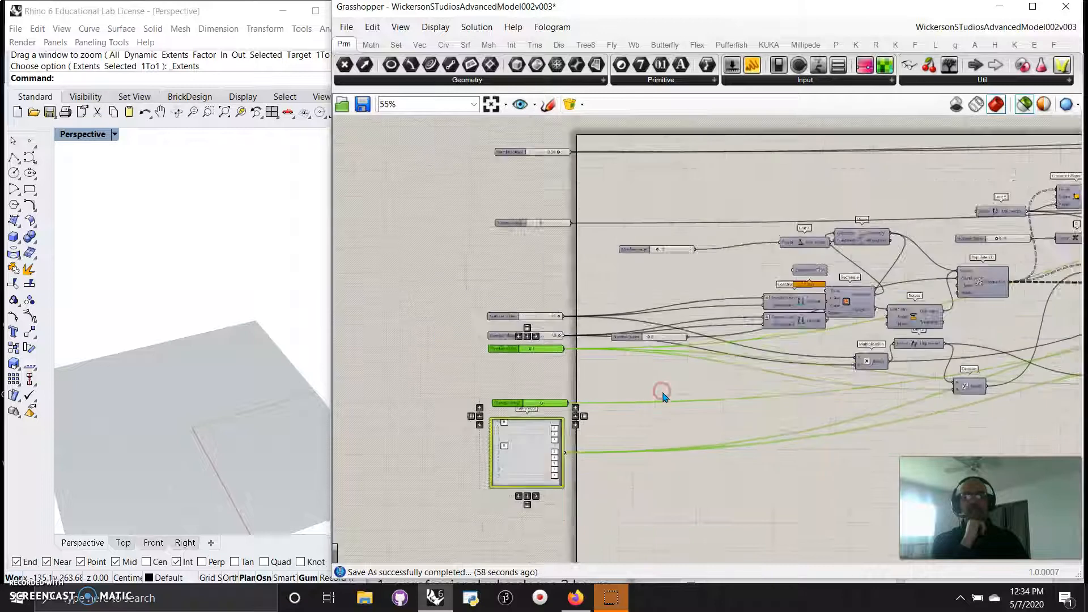
left_click_drag(581, 530, 491, 130)
left_click(473, 249)
- Move the Division component beneath the first Cull Pattern in the row leading to the Merge
right_click_drag(799, 430, 512, 352)
right_click_drag(937, 360, 734, 378)
scroll(811, 287, "up", 3)
right_click_drag(596, 326, 704, 378)
left_click_drag(515, 419, 918, 357)
- Place the second Rotate 3D with its Construct Plane, Negative and Unit X just before the Merge
right_click_drag(620, 379, 443, 517)
left_click_drag(583, 326, 1008, 390)
left_click_drag(510, 293, 915, 347)
left_click_drag(518, 348, 916, 391)
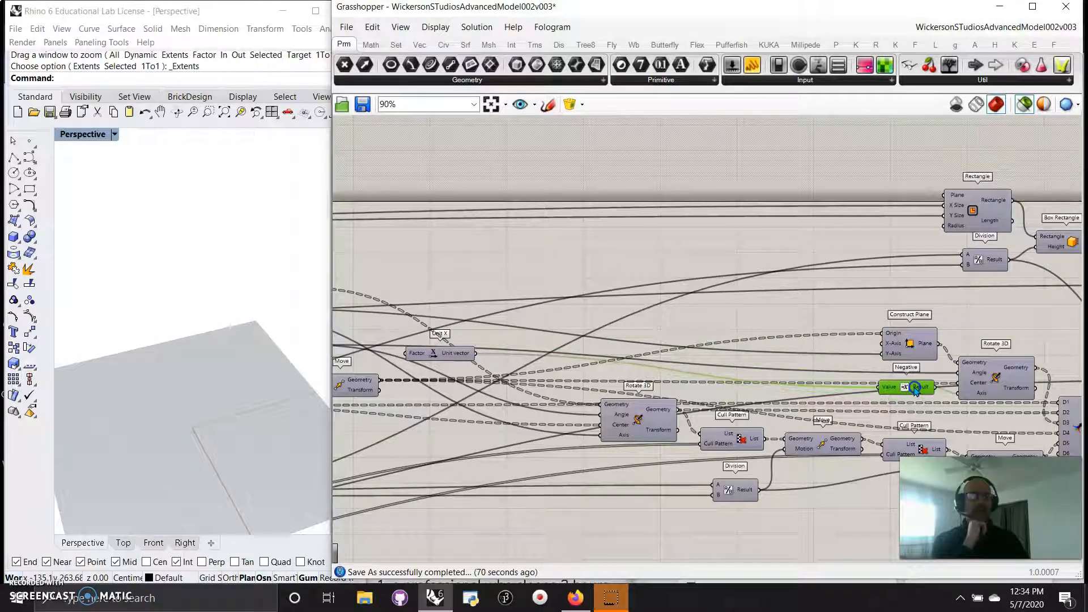
right_click_drag(802, 356, 794, 266)
left_click_drag(449, 268, 833, 286)
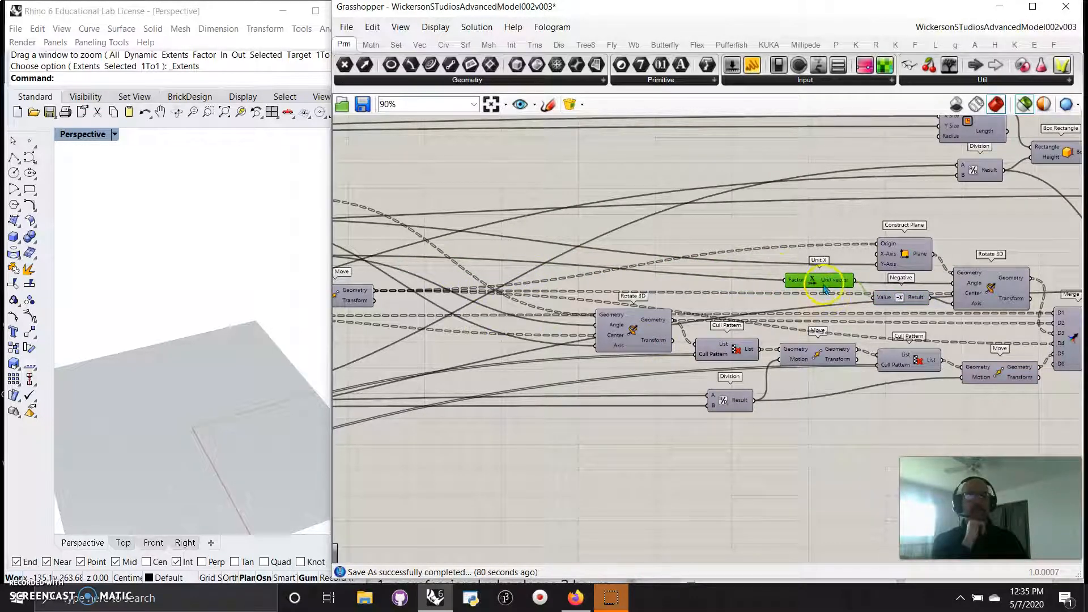
left_click_drag(813, 286, 825, 229)
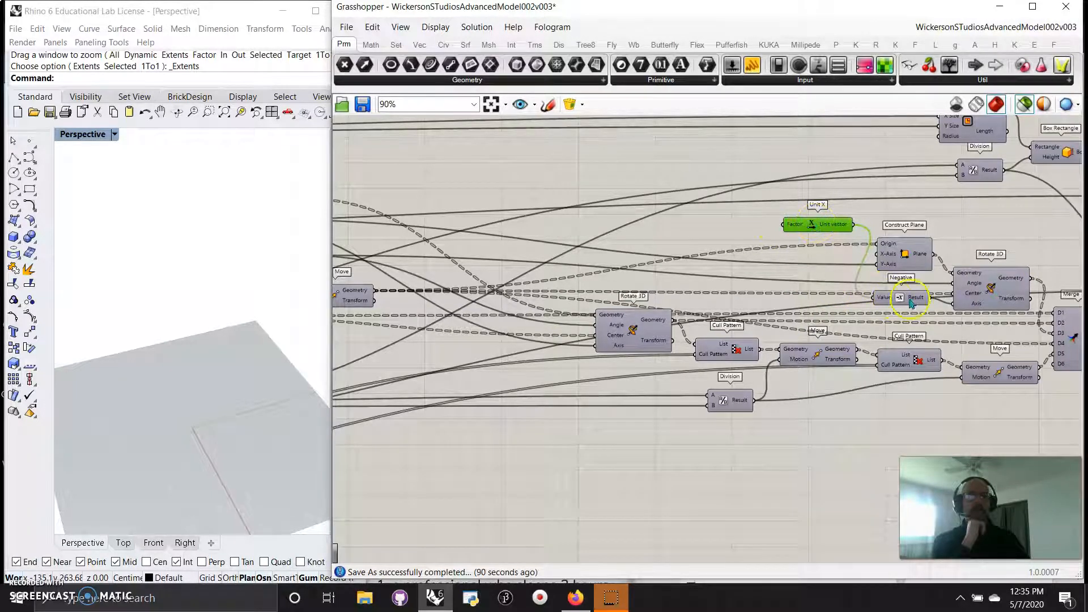
mouse_move(908, 303)
left_mouse_down()
mouse_move(905, 316)
mouse_move(909, 299)
left_mouse_up()
- Place the Move component feeding the second Construct Plane directly in front of that Construct Plane
right_click_drag(574, 244, 760, 279)
left_click_drag(519, 335, 969, 305)
right_click_drag(1004, 362, 850, 357)
mouse_move(804, 299)
left_mouse_down()
mouse_move(803, 316)
mouse_move(801, 302)
left_mouse_up()
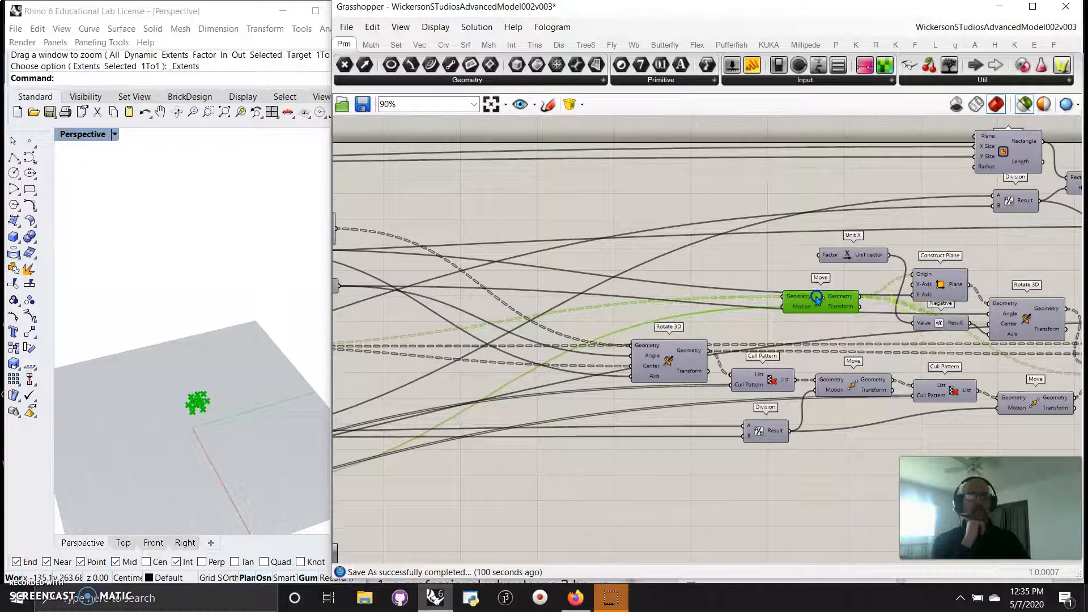
- Move the remaining Construct Plane and the Pi beside the first Rotate 3D, and the 0.19 slider into the slider column
right_click_drag(692, 321, 768, 274)
left_click_drag(460, 234, 741, 330)
right_click_drag(525, 389, 578, 364)
left_click_drag(517, 262, 764, 259)
right_click_drag(527, 297, 644, 313)
left_click_drag(549, 278, 385, 286)
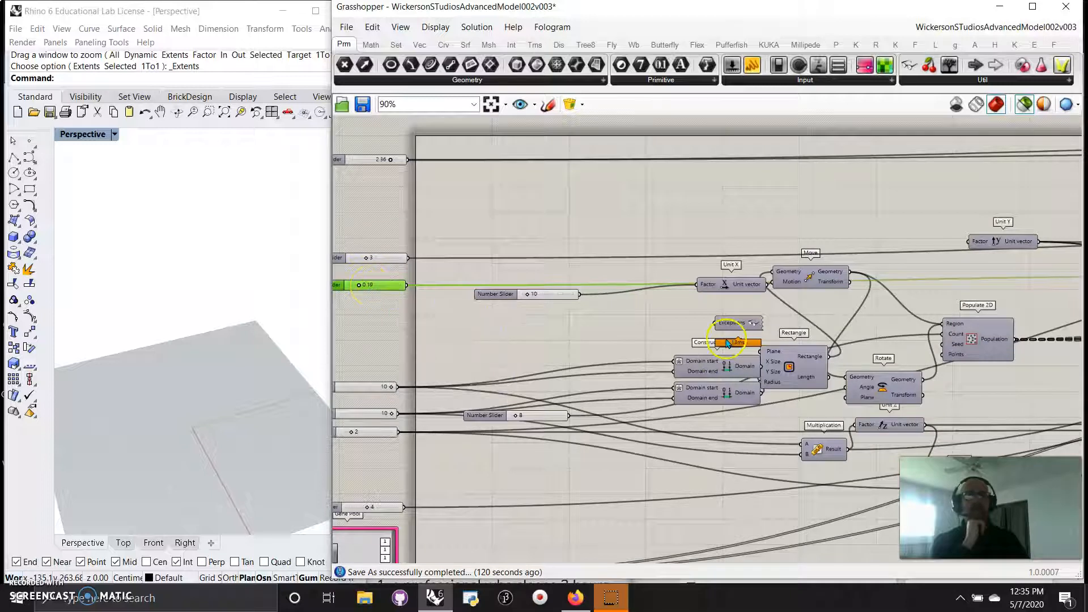
- Move Populate 2D and Unit Y next to the Construct Plane that feeds the first Rotate 3D
right_click_drag(855, 344, 622, 262)
right_click_drag(883, 305, 682, 289)
left_click_drag(532, 272, 827, 232)
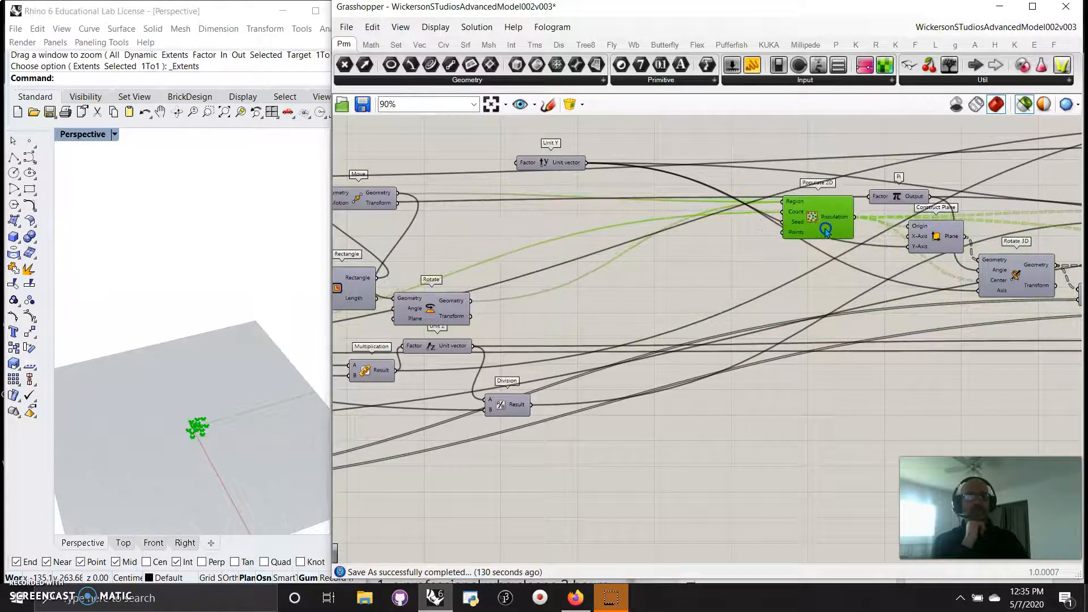
right_click_drag(613, 285, 651, 277)
left_click_drag(602, 158, 891, 271)
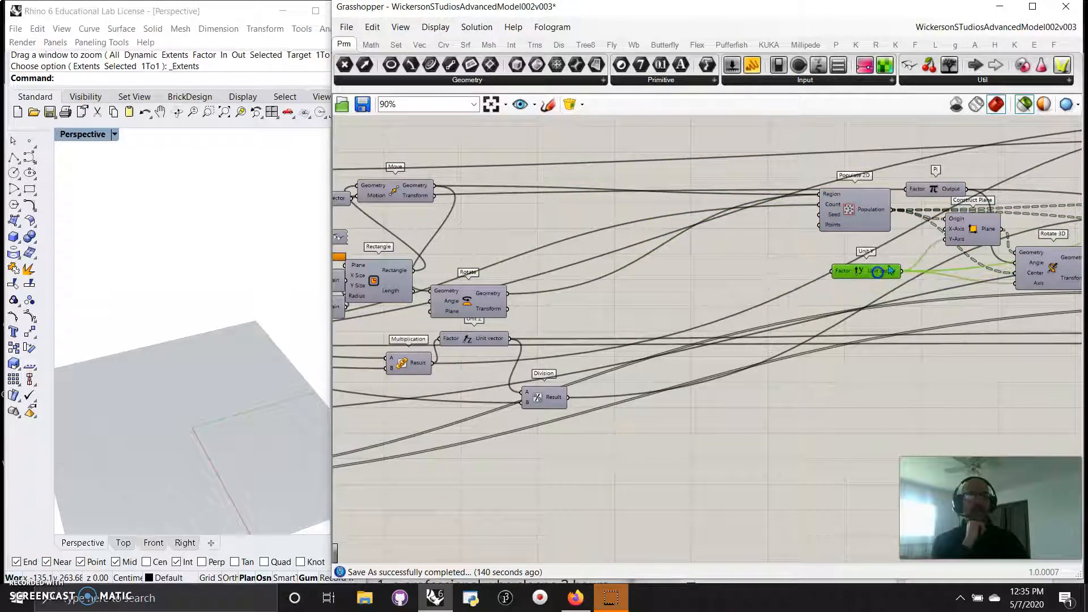
- Line up Unit X, Move and Rotate ahead of Populate 2D, and move the slider feeding Unit X into the slider column
right_click_drag(538, 332, 634, 320)
left_click(586, 293)
left_click_drag(585, 293, 859, 162)
left_click_drag(521, 177, 770, 168)
left_click_drag(429, 194, 654, 172)
right_click_drag(533, 206, 768, 236)
left_click_drag(482, 230, 451, 238)
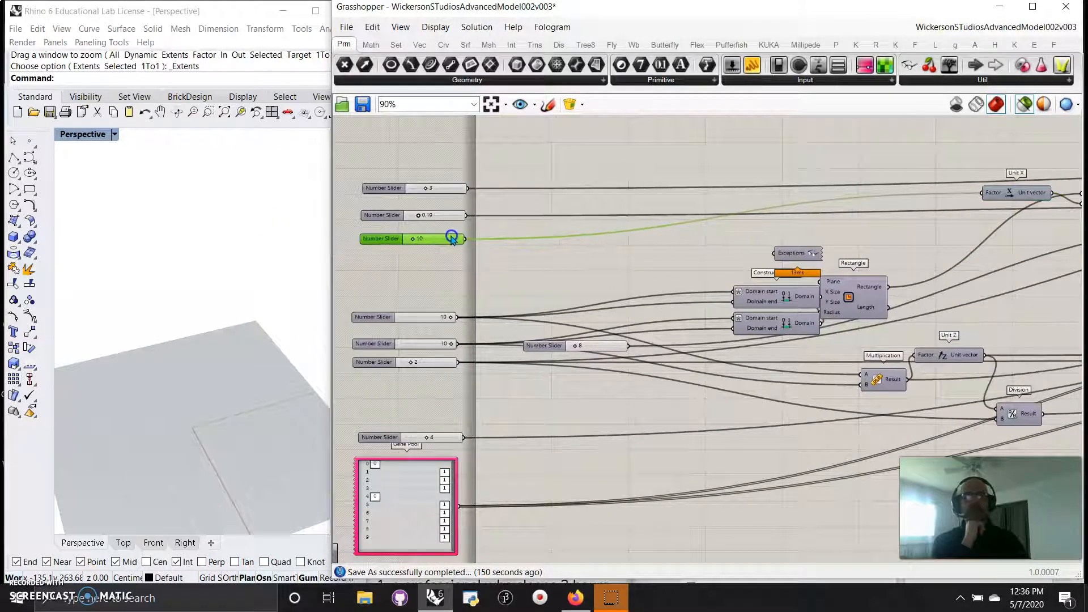
right_click(429, 240)
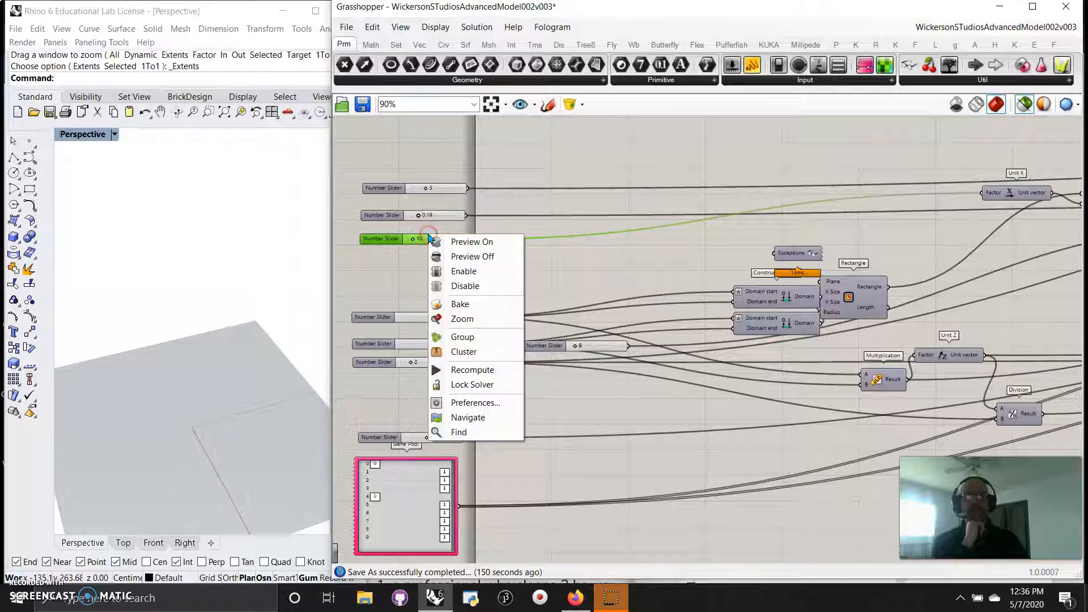
left_click(381, 239)
right_click(383, 241)
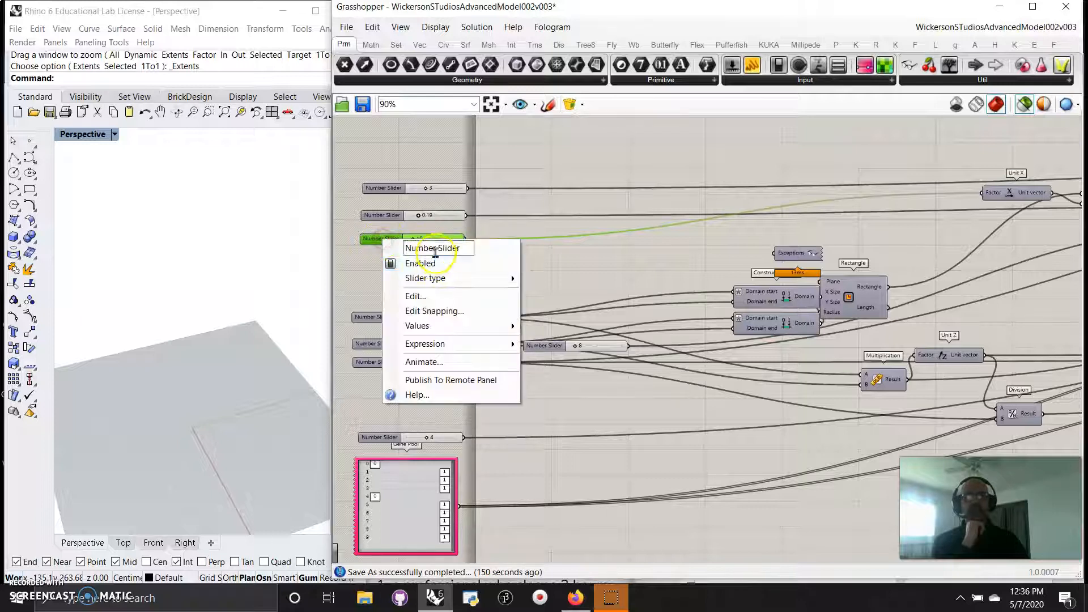
left_click(549, 215)
- Place the Rectangle and both Construct Domain components below Unit X, and set the Exceptions component apart from the others
left_click_drag(875, 292, 961, 255)
right_click_drag(962, 296, 714, 308)
left_click_drag(654, 270, 735, 257)
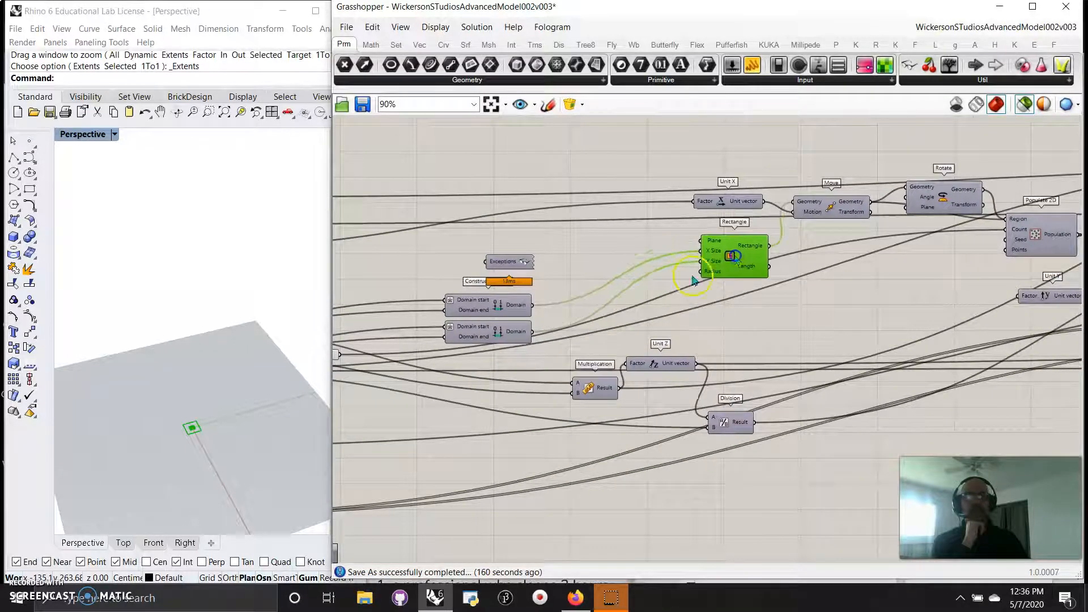
left_click_drag(508, 370, 634, 263)
left_click_drag(513, 264, 408, 155)
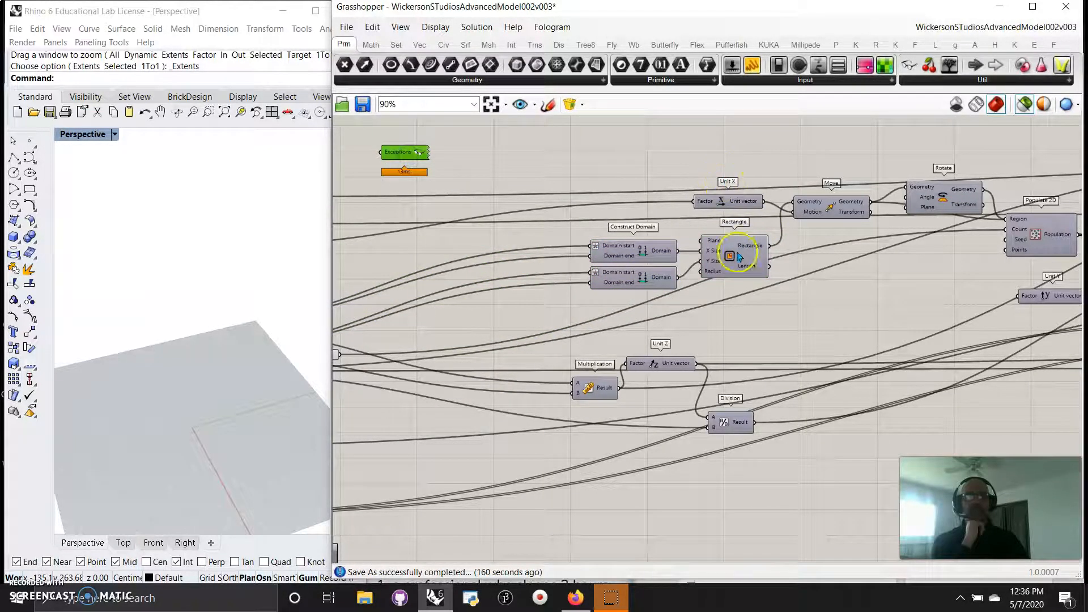
- Move the Division, Unit Z and Multiplication components beneath Unit Y and the first Rotate 3D
right_click_drag(723, 475, 629, 391)
left_click(635, 326)
left_click_drag(634, 326, 897, 251)
right_click_drag(539, 347, 831, 334)
left_click_drag(577, 258, 995, 255)
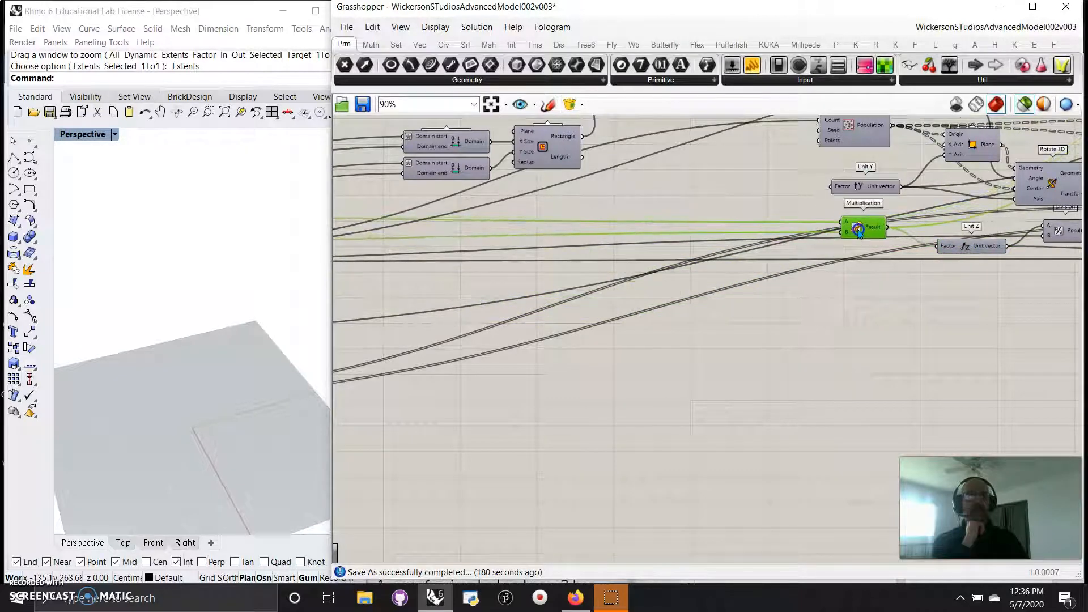
- Move the number slider set to 8 into the slider column below the slider set to 2
right_click_drag(551, 296, 922, 288)
right_click_drag(518, 290, 690, 343)
left_click_drag(685, 284, 666, 291)
right_click_drag(865, 311, 630, 458)
right_click_drag(689, 268, 845, 334)
left_click_drag(729, 244, 583, 282)
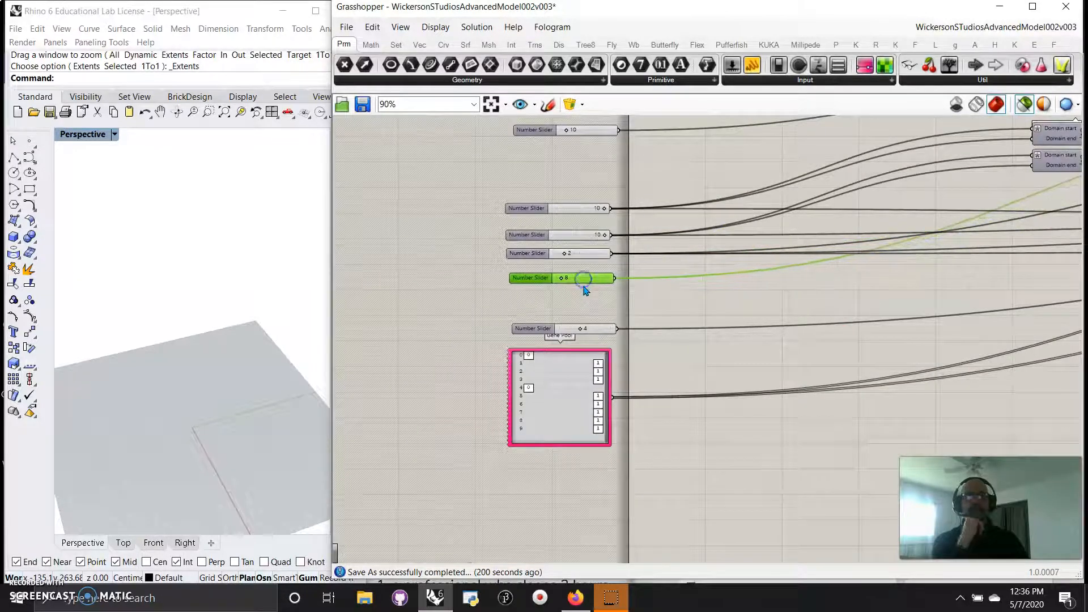
- Align all number sliders and the Gene Pool by their right edges and distribute them evenly in the vertical direction
scroll(600, 374, "down", 5)
left_click_drag(623, 448, 518, 170)
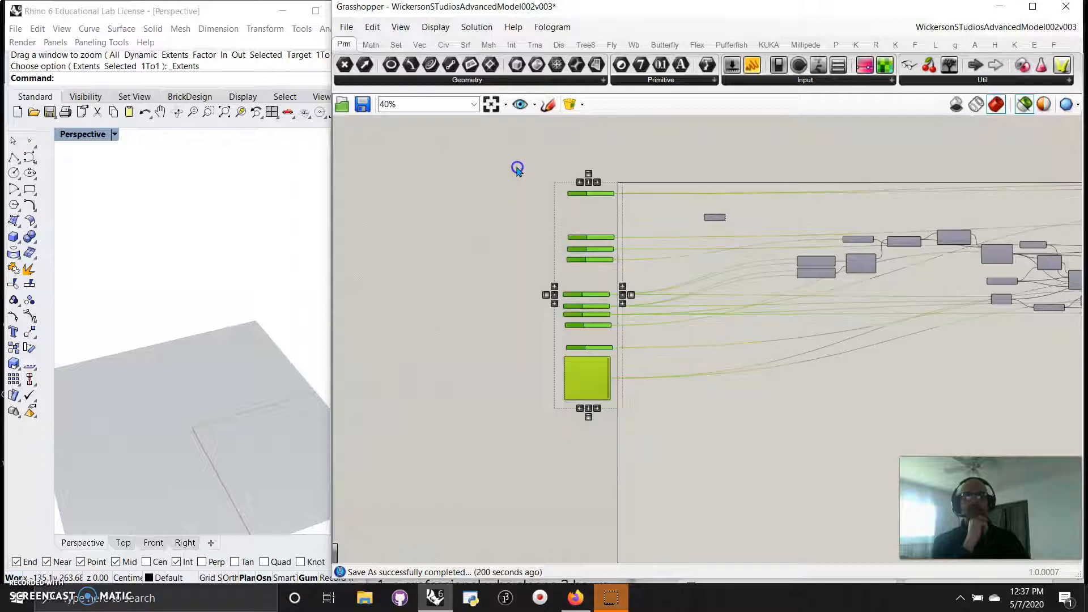
left_click(598, 183)
left_click(591, 173)
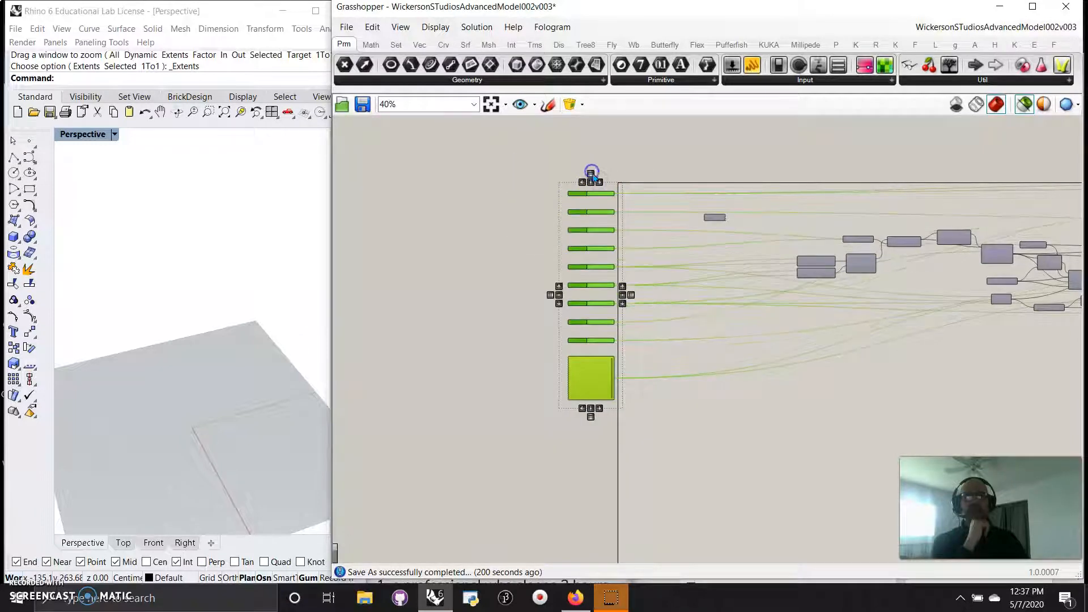
- Move the slider column and the Exceptions component inside the canvas boundary, and shift the whole definition against the canvas edge
left_click_drag(606, 195, 768, 204)
left_click(706, 219)
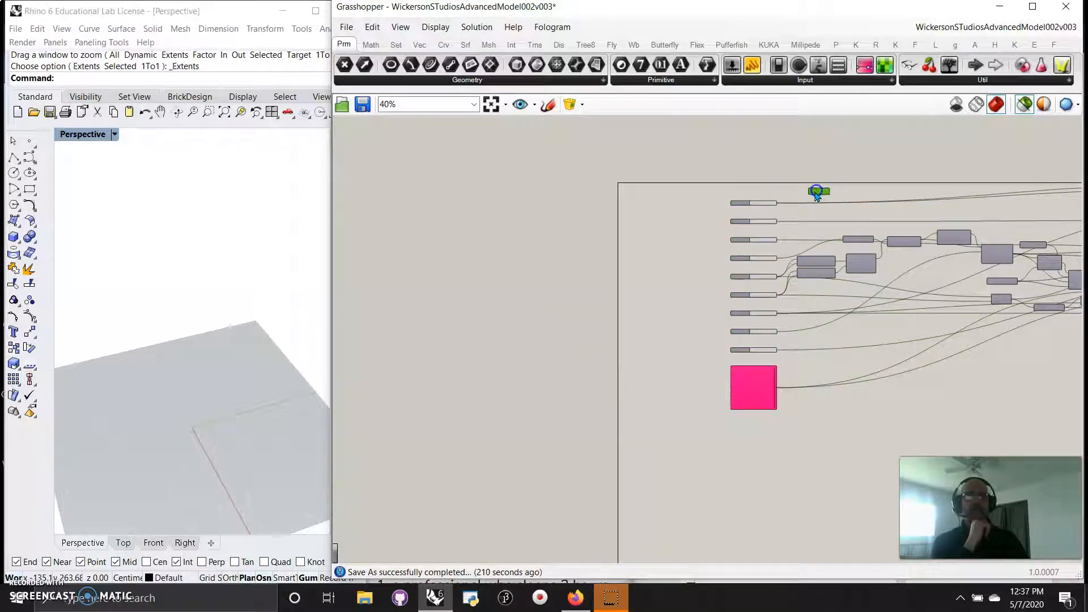
scroll(940, 274, "down", 5)
right_click_drag(1057, 381, 855, 359)
left_click_drag(948, 364, 638, 258)
left_click_drag(781, 288, 749, 290)
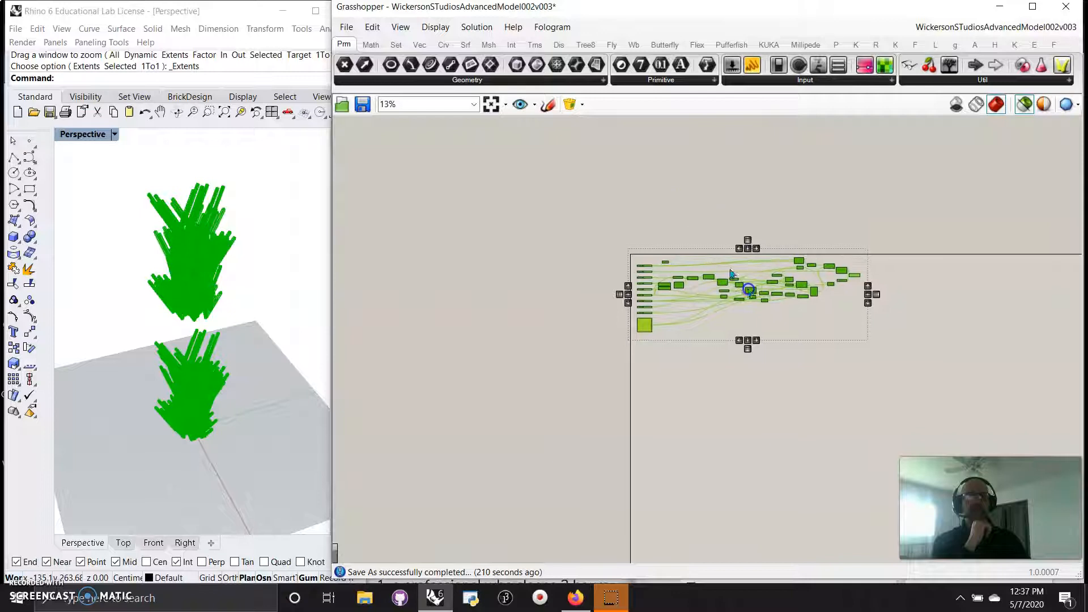
- Turn off the preview restriction to selected objects and orbit the viewport around the tower geometry
left_click(497, 105)
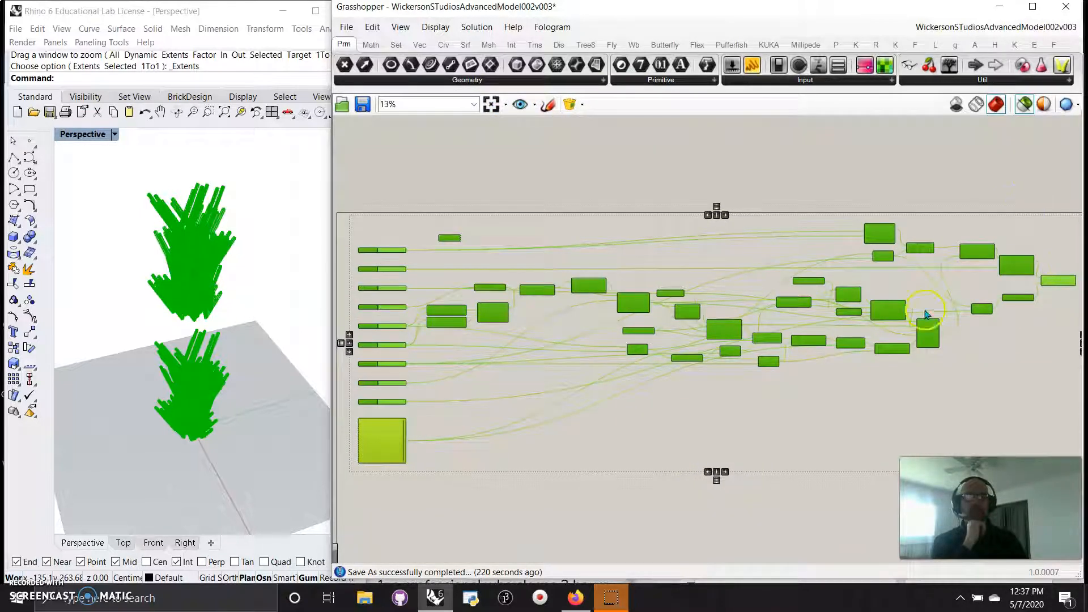
scroll(795, 303, "up", 3)
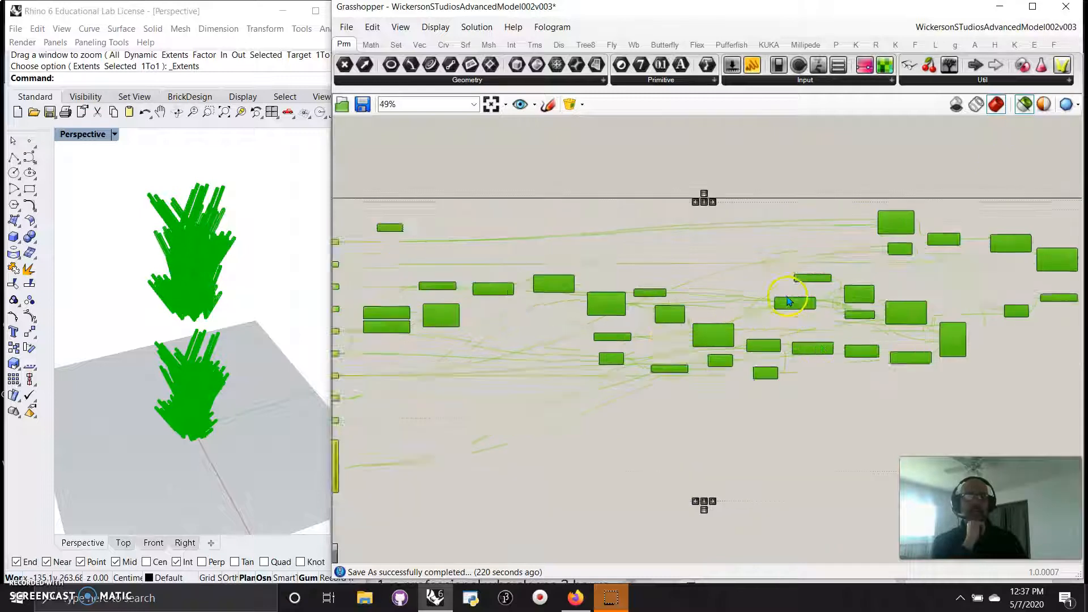
scroll(794, 306, "down", 4)
scroll(791, 309, "up", 1)
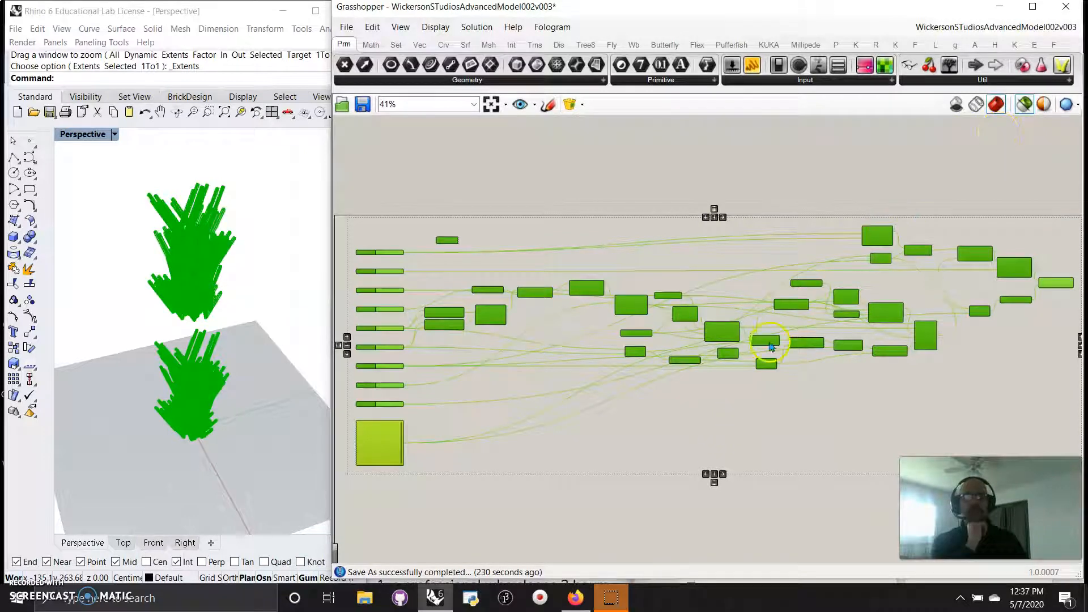
left_click(1027, 108)
mouse_move(248, 310)
right_mouse_down()
mouse_move(221, 301)
mouse_move(234, 297)
right_mouse_up()
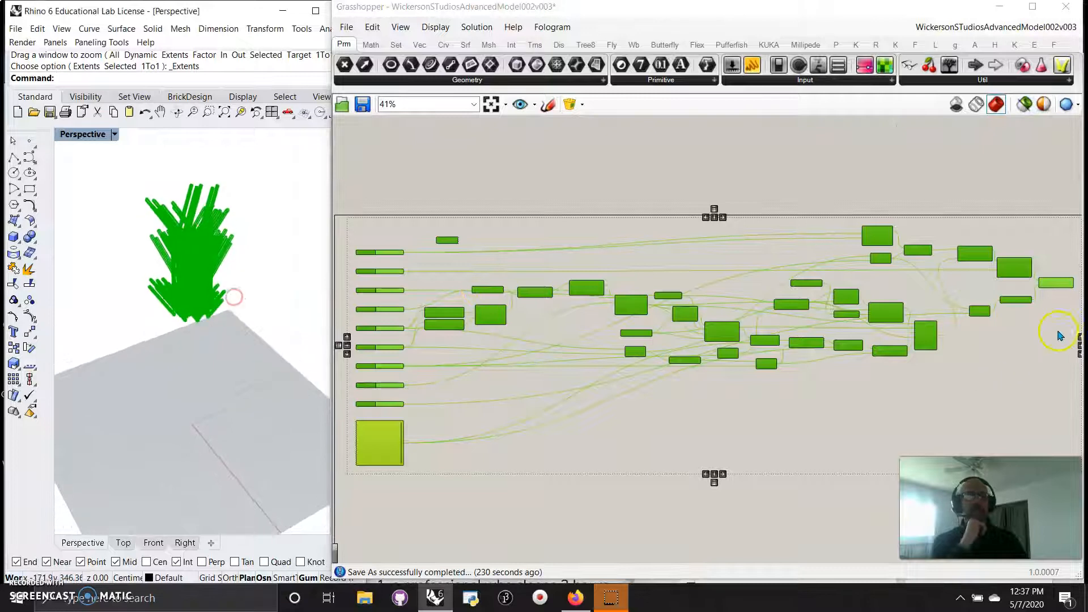
scroll(1059, 260, "up", 2)
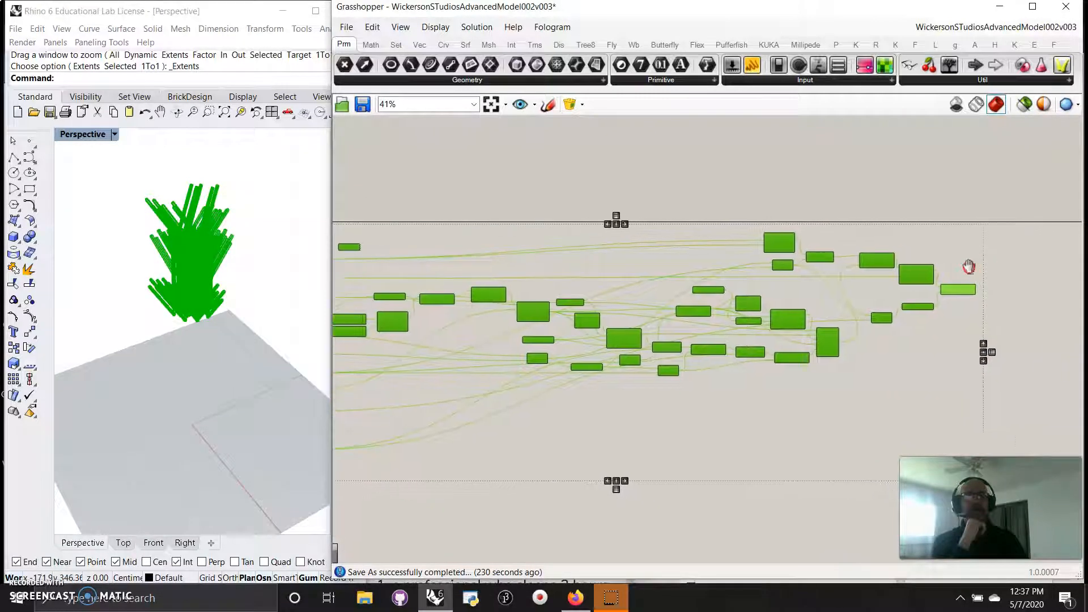
scroll(956, 267, "up", 2)
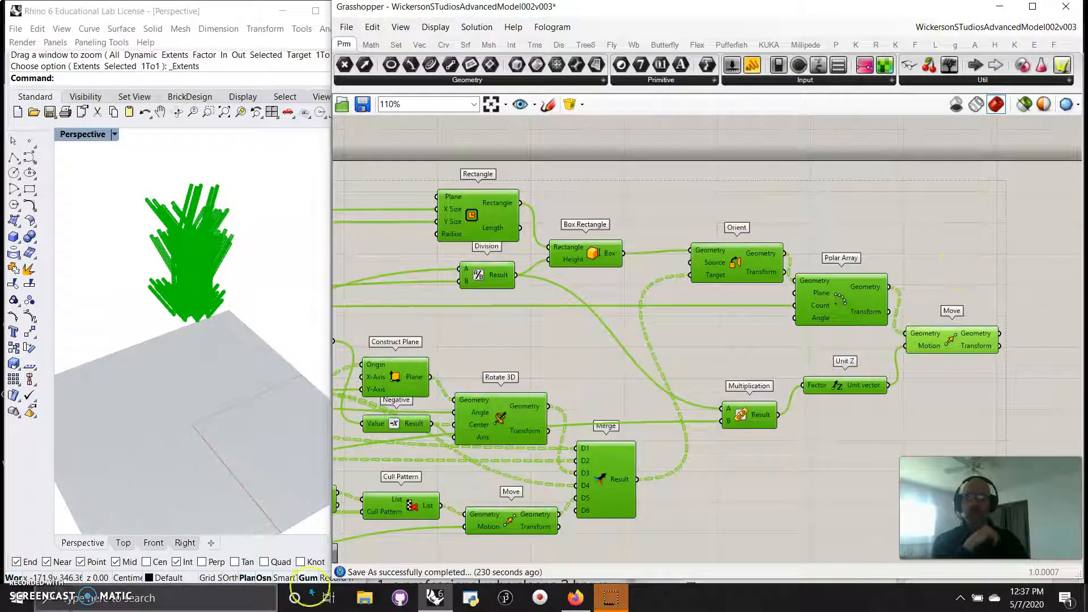
left_click(965, 268)
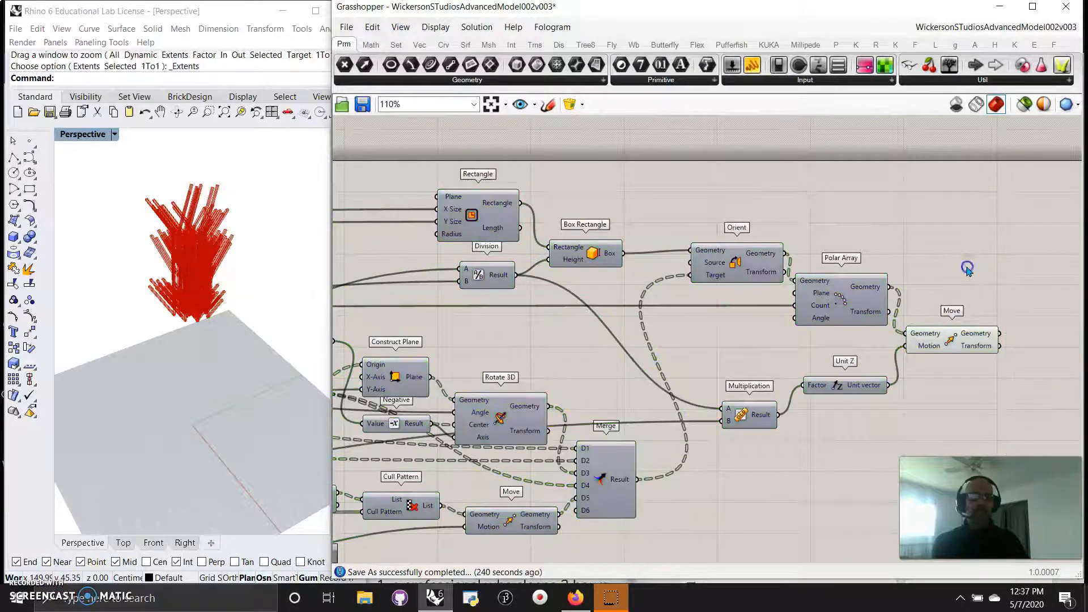
- Add a Scribble label reading "Bake Me!" above the final Move component
double_click(967, 268)
type("sc")
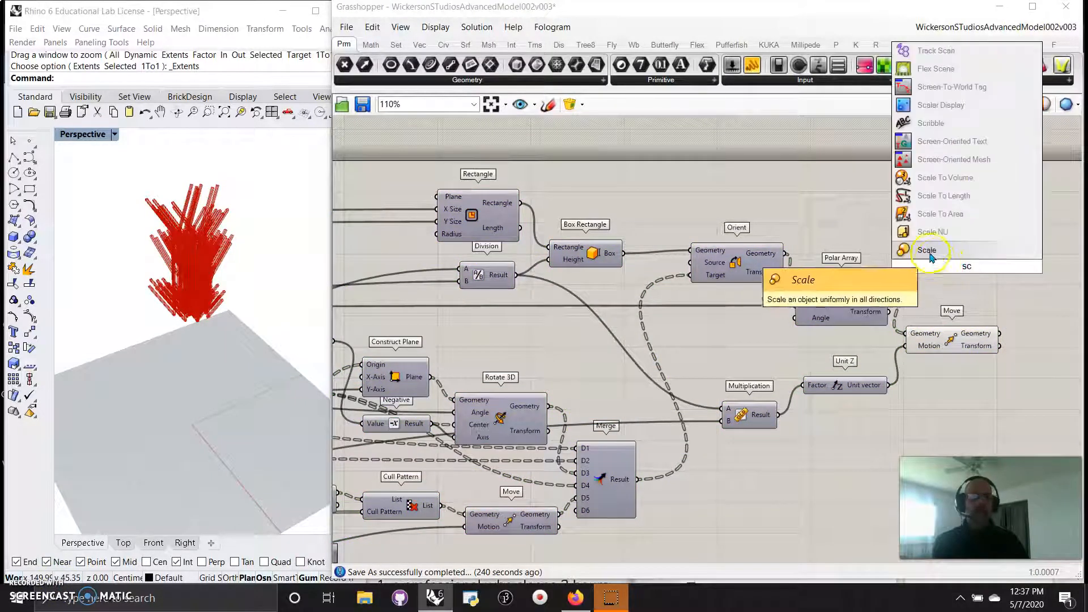
left_click(933, 123)
left_click_drag(966, 268, 963, 301)
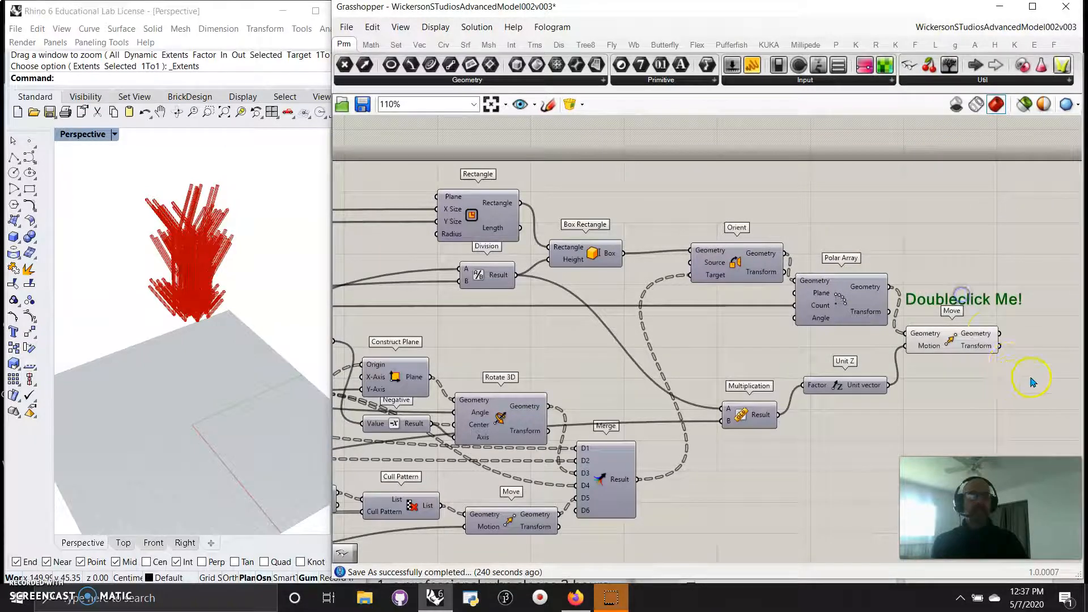
double_click(981, 304)
left_click_drag(890, 237, 917, 238)
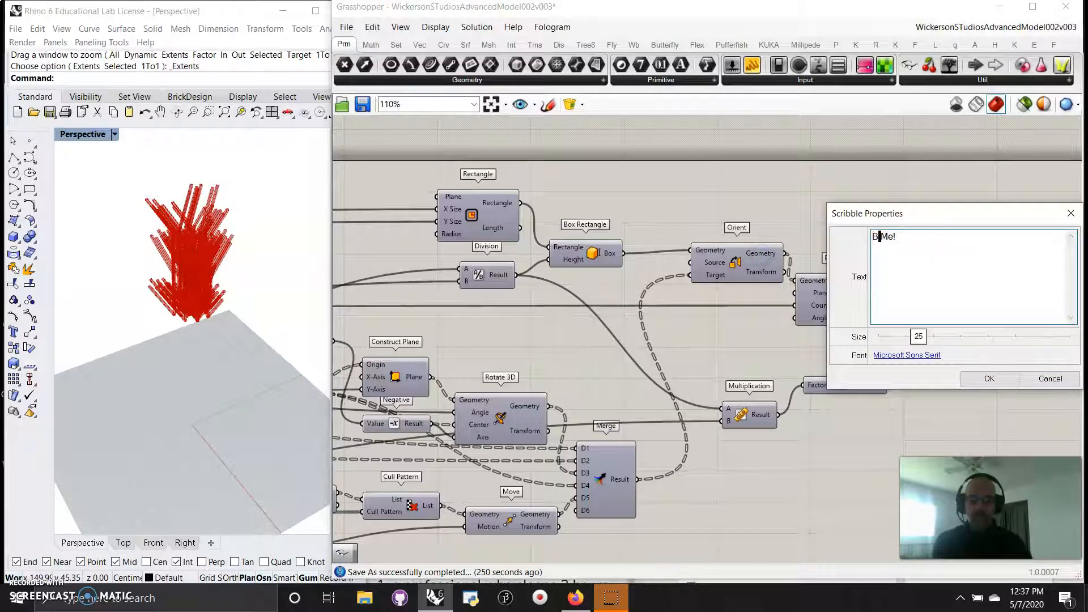
left_click(986, 383)
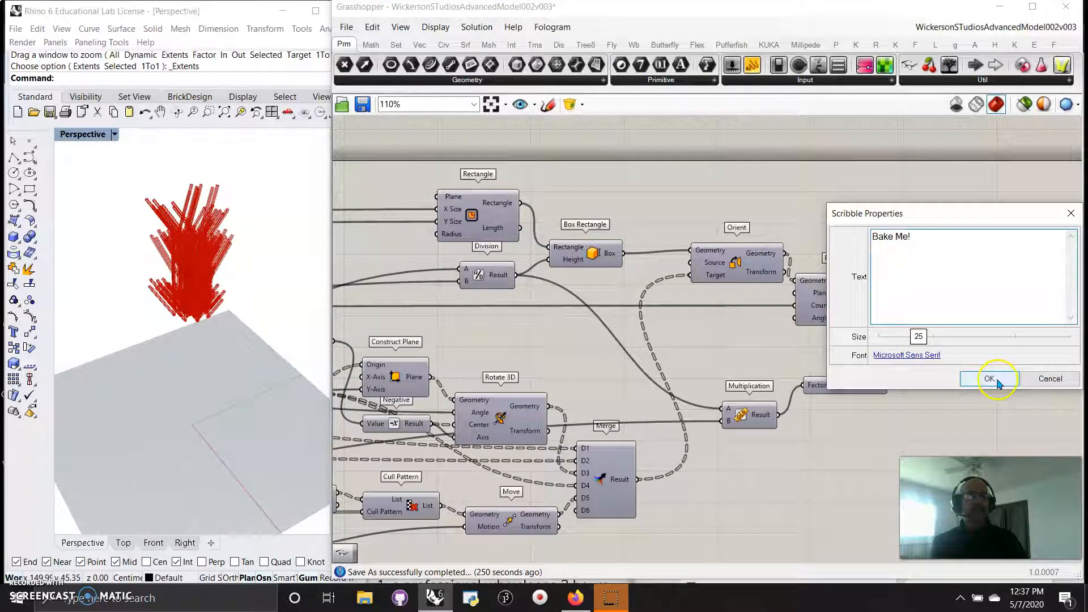
- Group the "Bake Me!" label with the final Move component
left_click_drag(1020, 371, 936, 264)
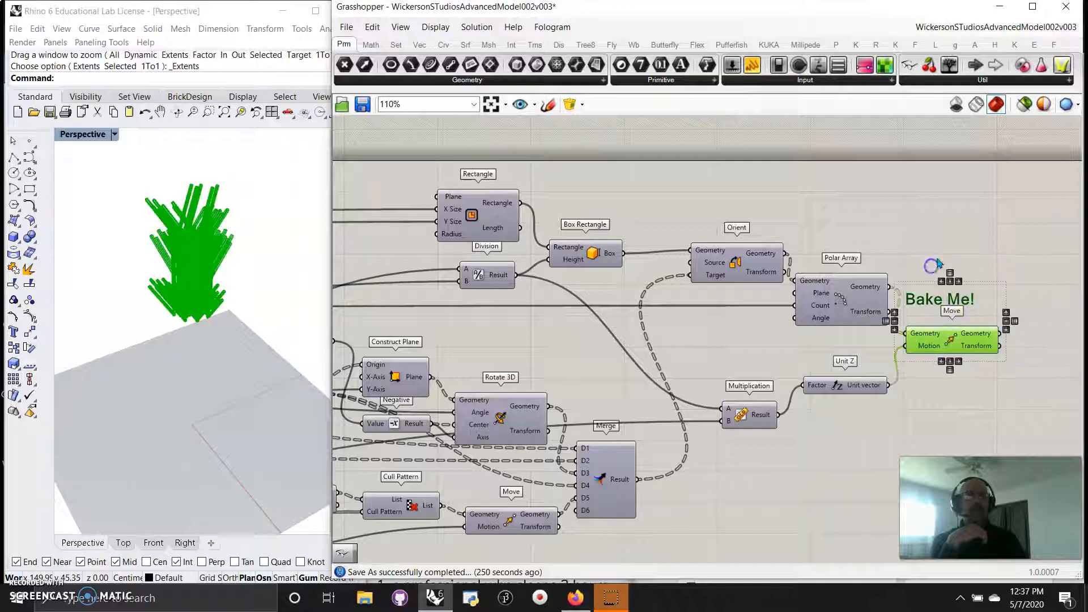
right_click(944, 241)
left_click(986, 343)
- Place a Scribble just above the topmost number slider in the input column
right_click_drag(568, 393, 885, 338)
right_click_drag(465, 344, 888, 325)
right_click_drag(580, 206, 942, 206)
right_click_drag(433, 417, 772, 349)
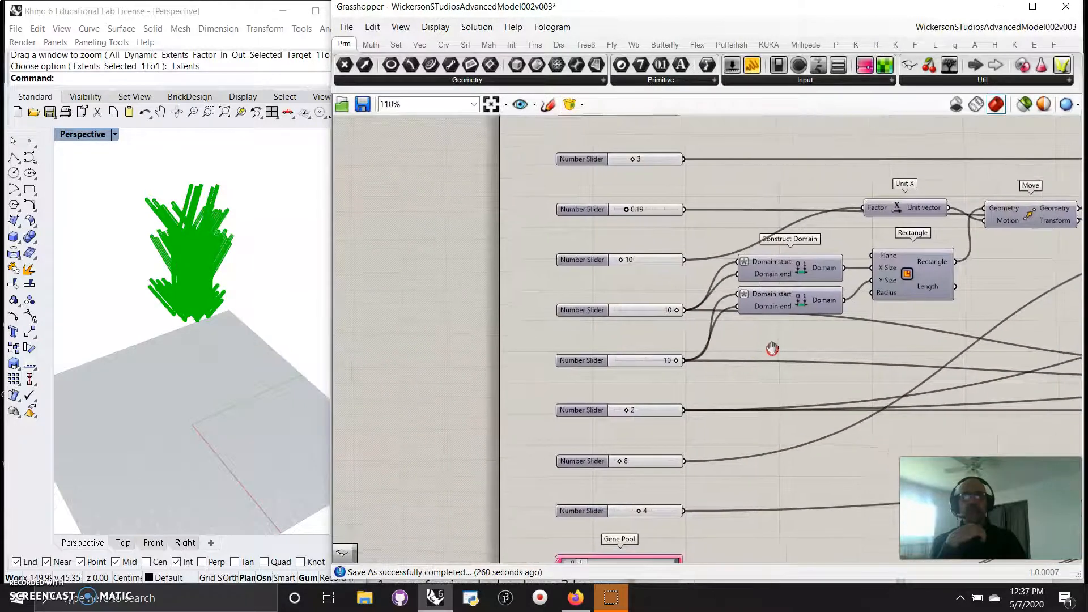
scroll(773, 348, "down", 3)
left_click_drag(731, 553, 606, 229)
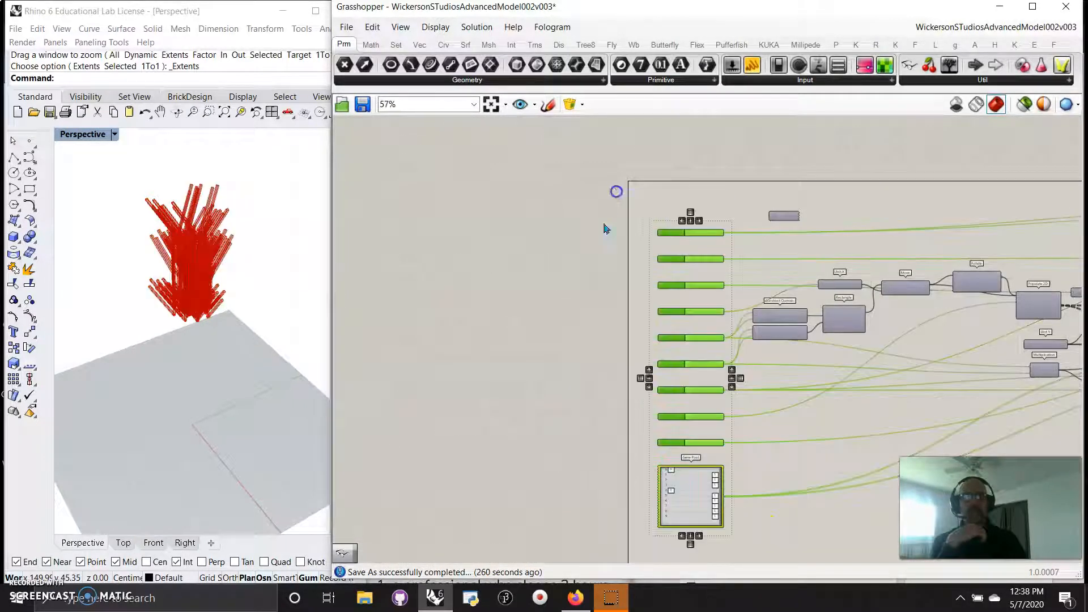
right_click_drag(547, 294, 550, 293)
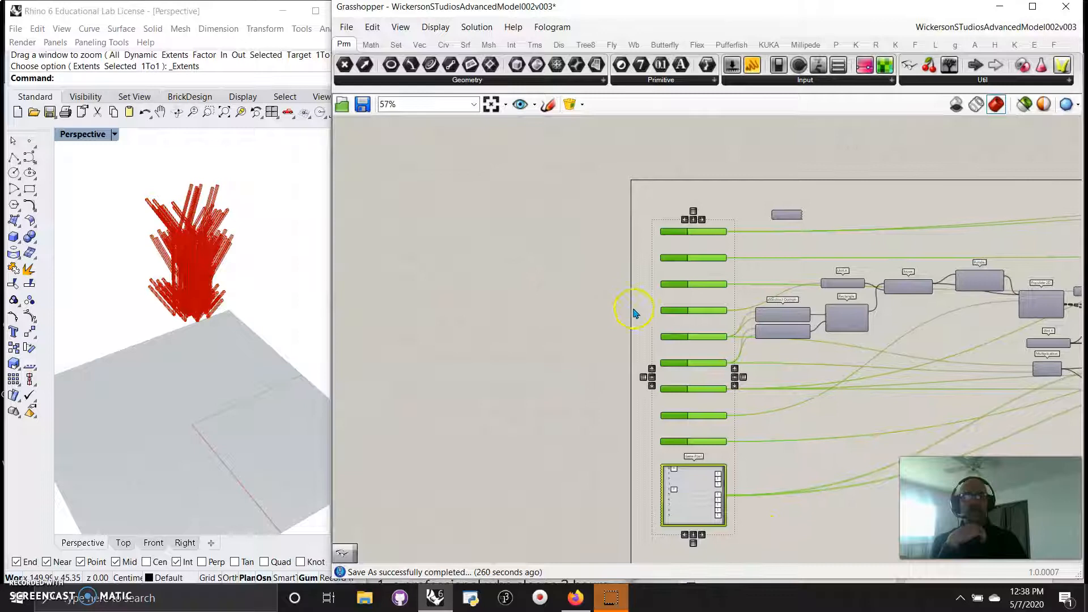
left_click(735, 135)
double_click(706, 178)
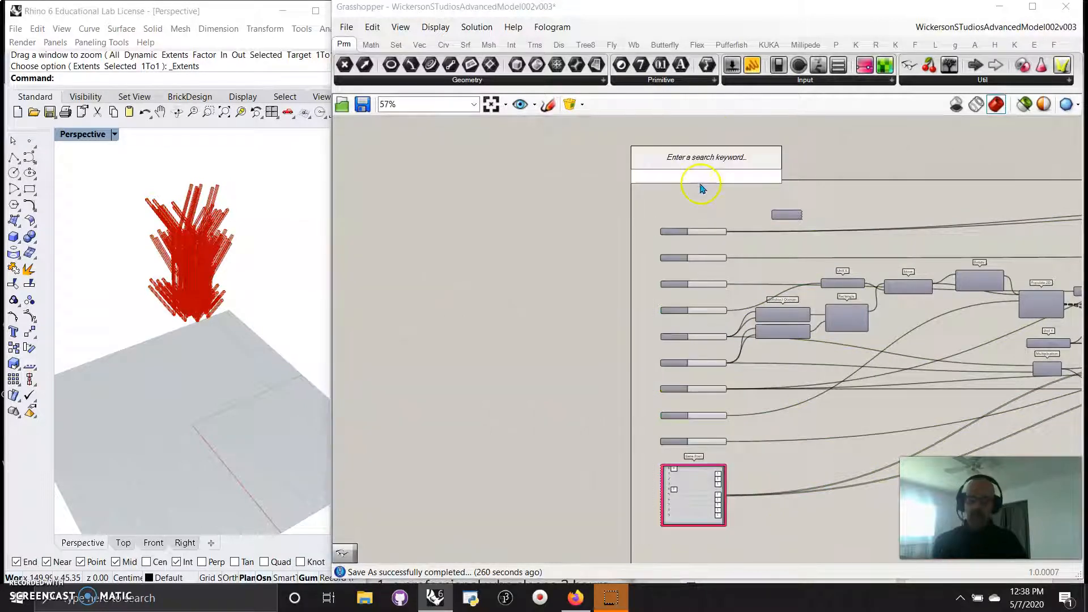
type("scr")
left_click(673, 124)
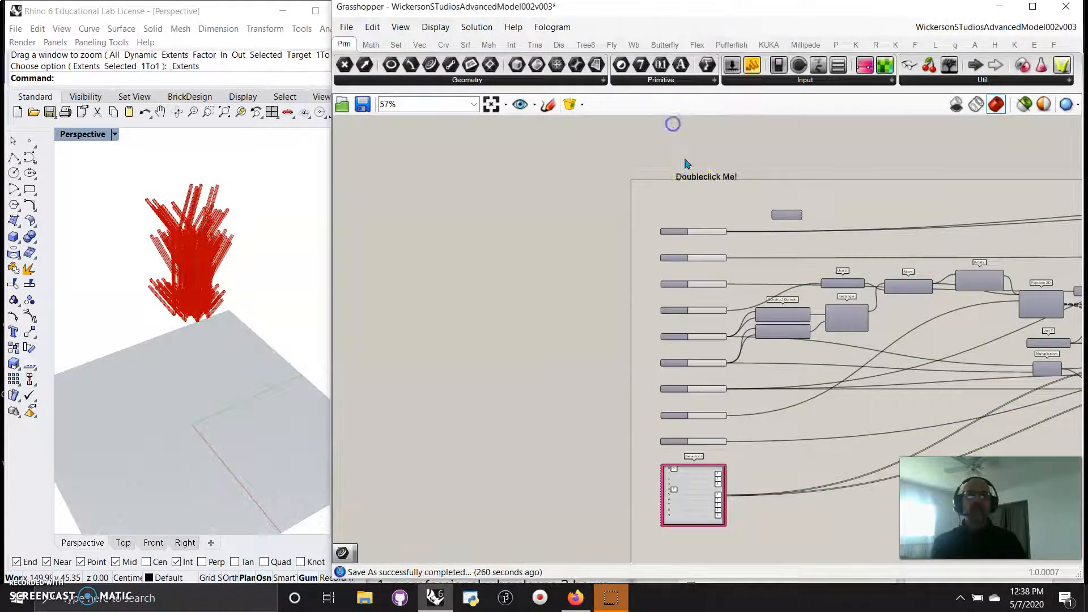
left_click_drag(699, 195, 692, 206)
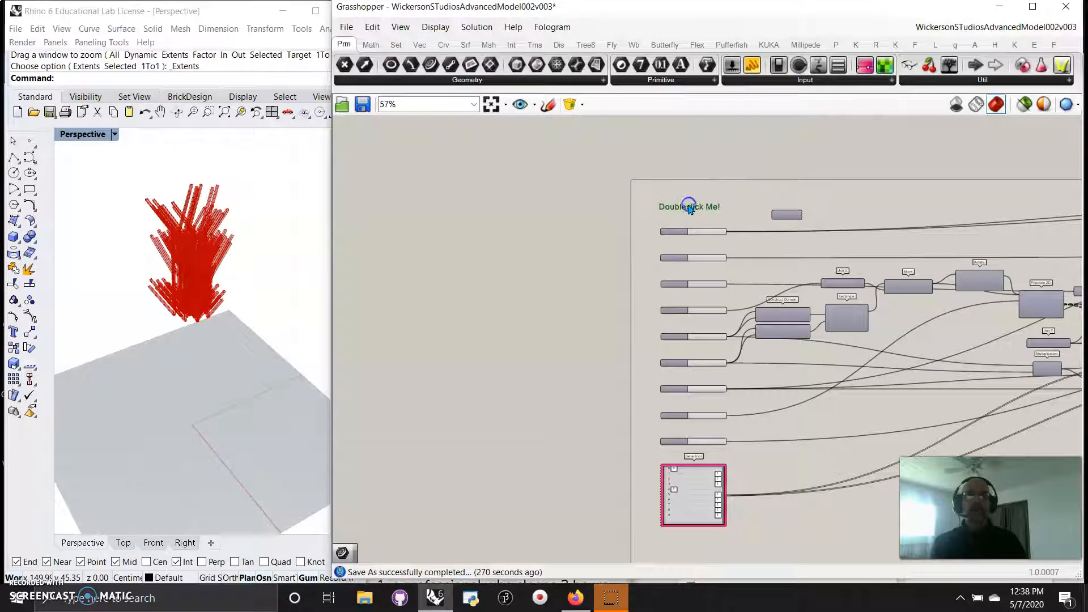
- Set the new Scribble's text to "Come Play Me!"
double_click(689, 208)
left_click(653, 143)
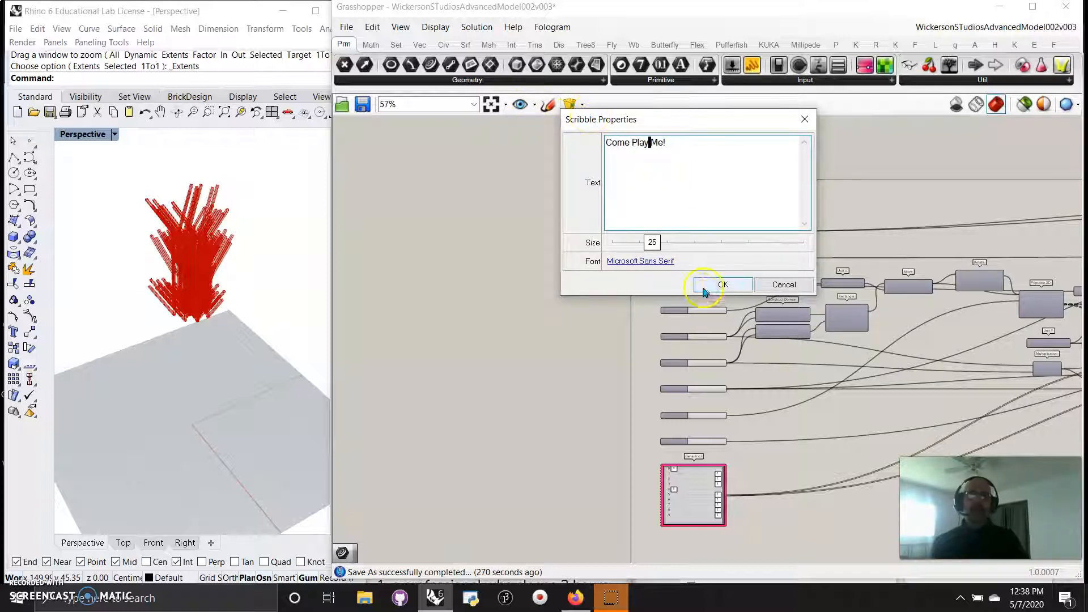
left_click(723, 286)
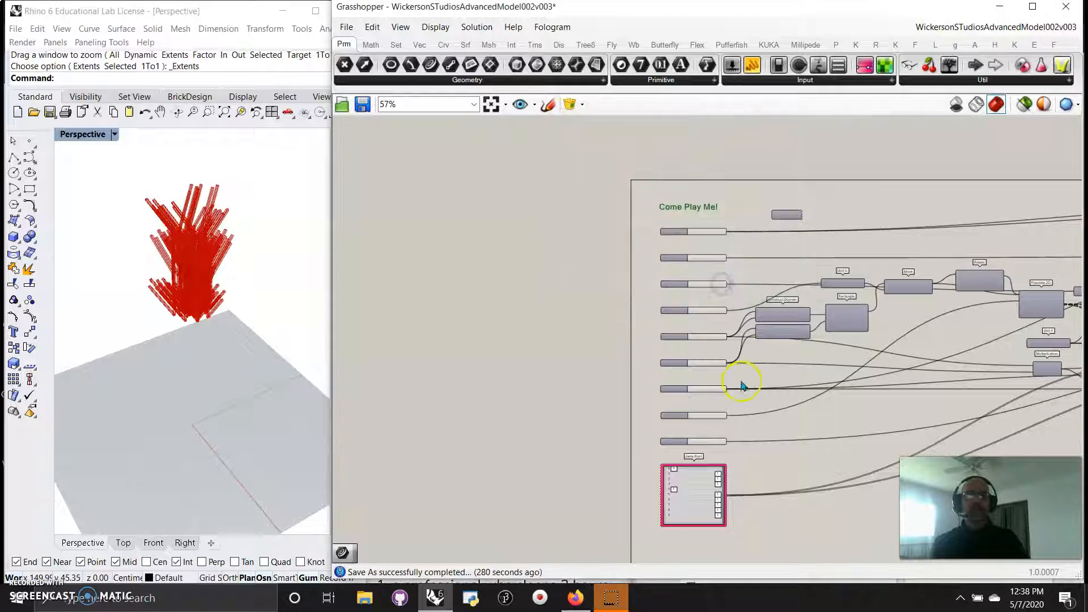
- Group the "Come Play Me!" label with all the number sliders and the Gene Pool
left_click_drag(742, 560, 595, 152)
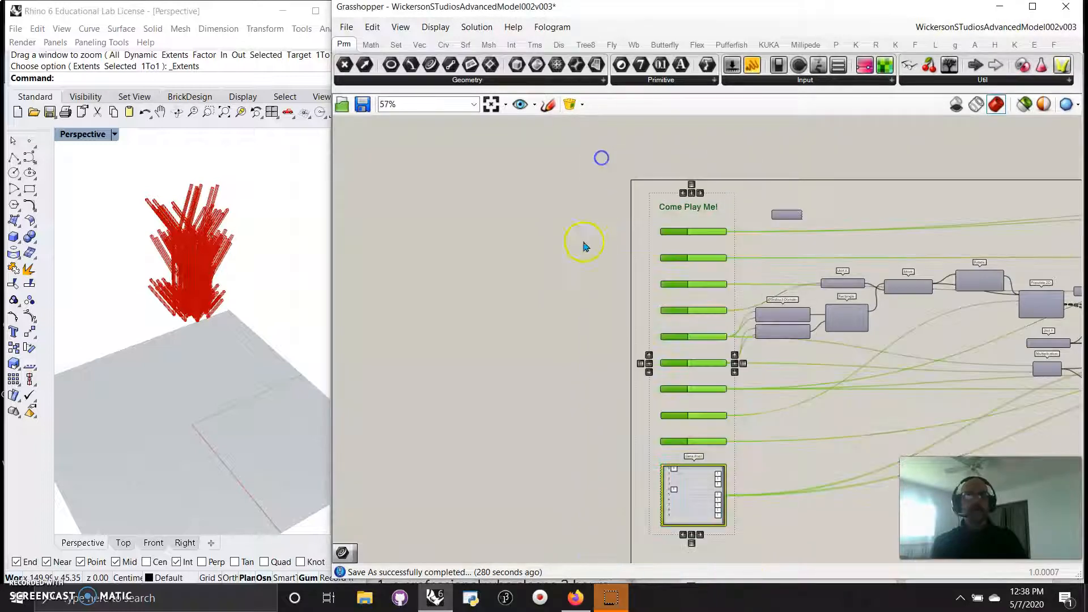
right_click(547, 260)
left_click(583, 363)
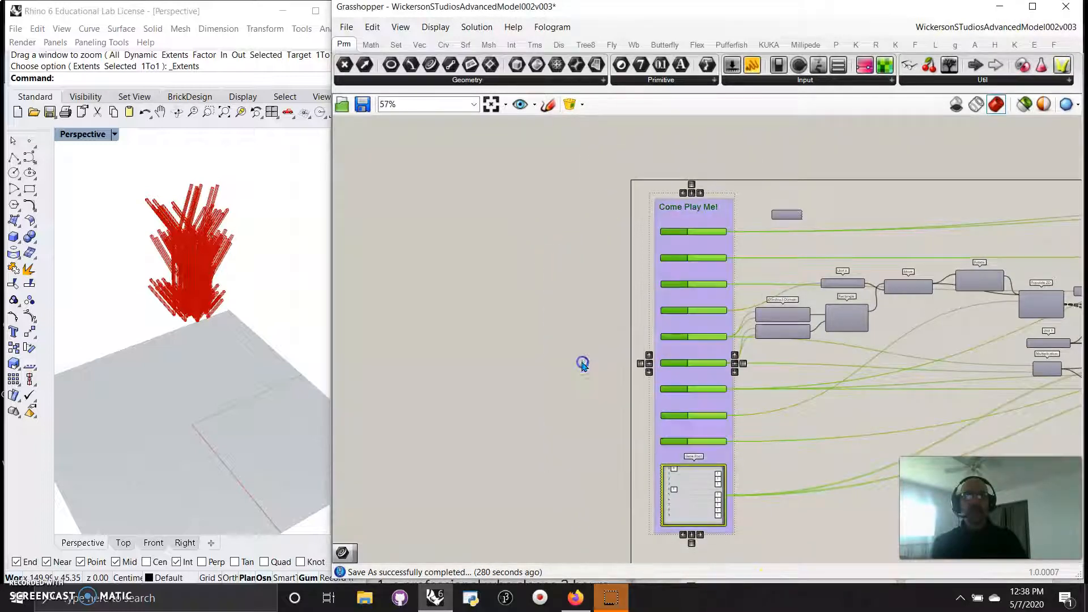
- Change the colour of the "Come Play Me!" group to light blue
right_click(687, 328)
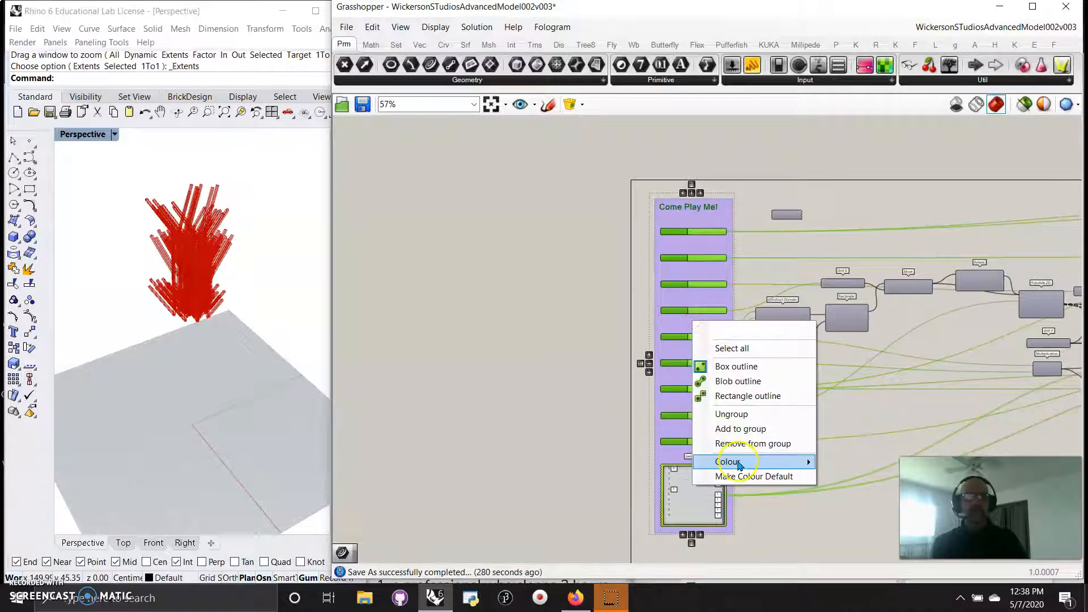
mouse_move(777, 466)
left_click_drag(934, 437, 948, 438)
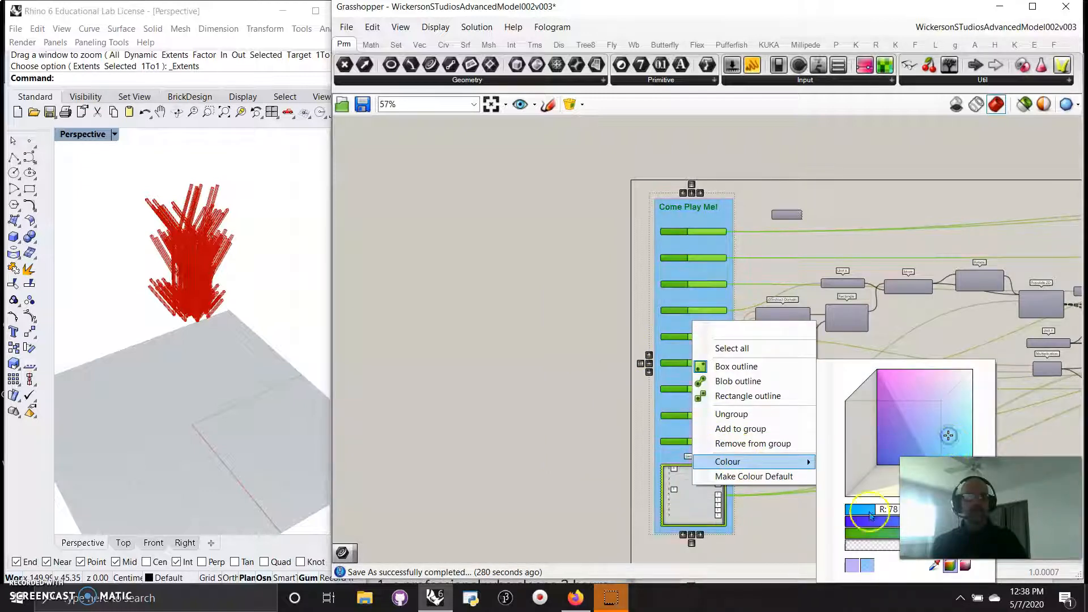
left_click(810, 538)
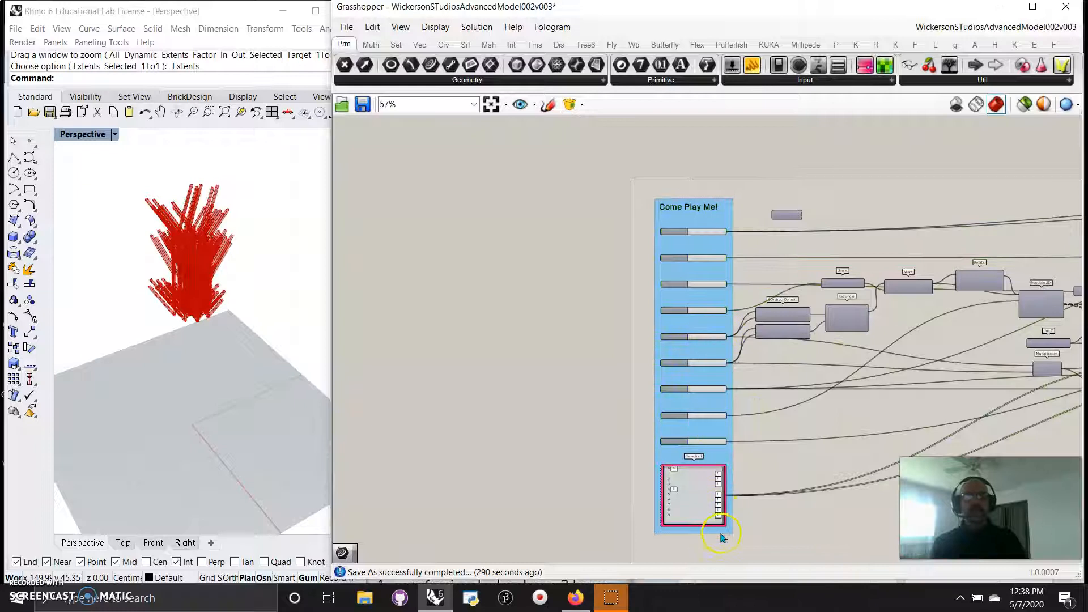
- Save the Grasshopper document under its existing name
scroll(629, 383, "down", 3)
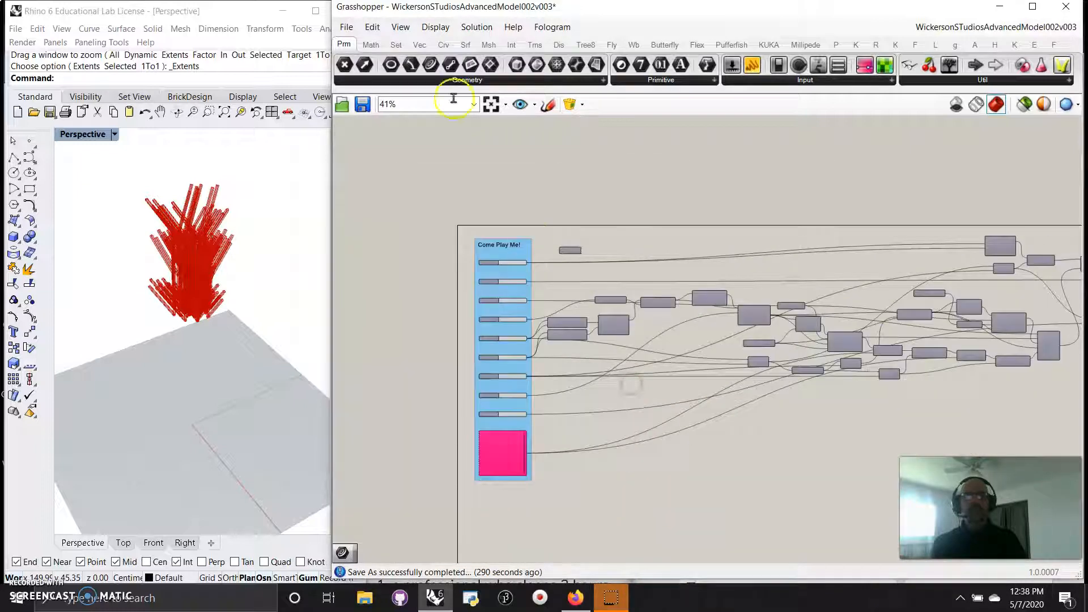
left_click(347, 32)
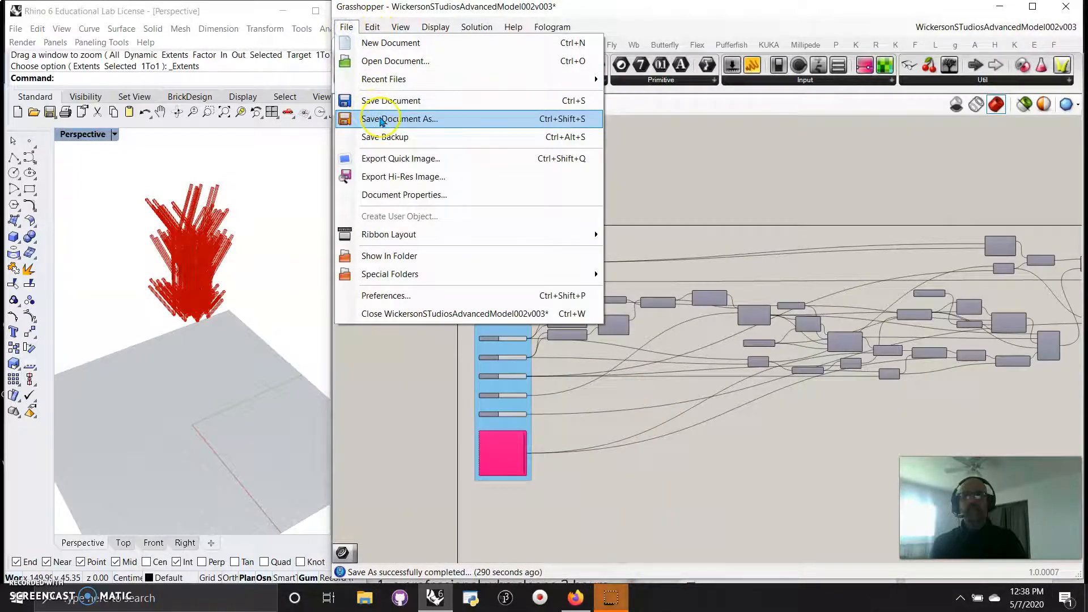
left_click(376, 105)
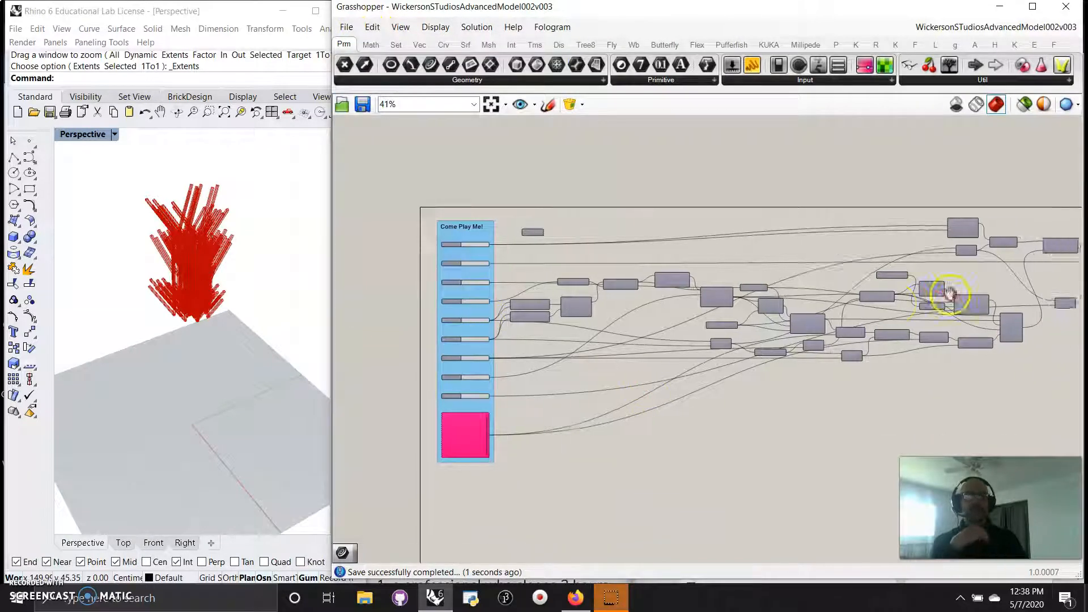
- Check the Bake option on the final Move component and inspect the sliders in the "Come Play Me!" group
right_click_drag(947, 291, 606, 260)
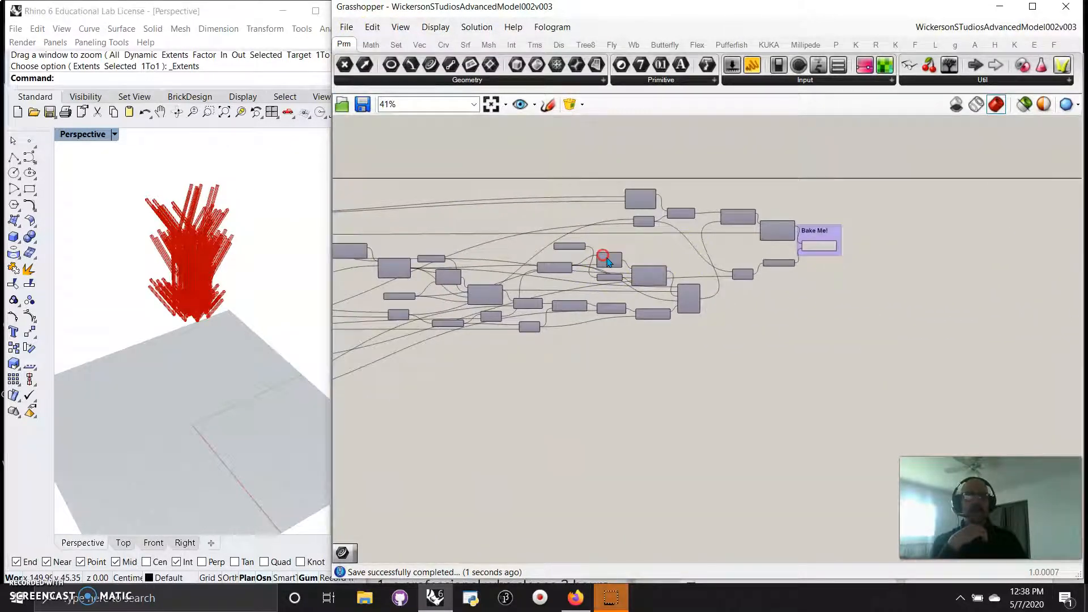
left_click(823, 247)
right_click(821, 250)
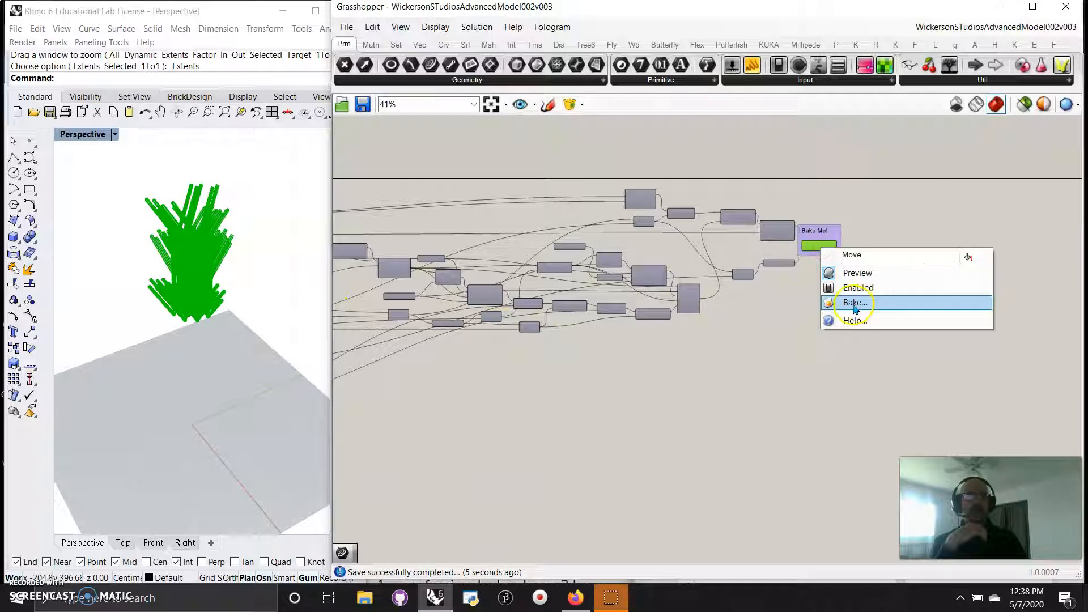
right_click_drag(627, 408, 1058, 373)
scroll(598, 300, "up", 6)
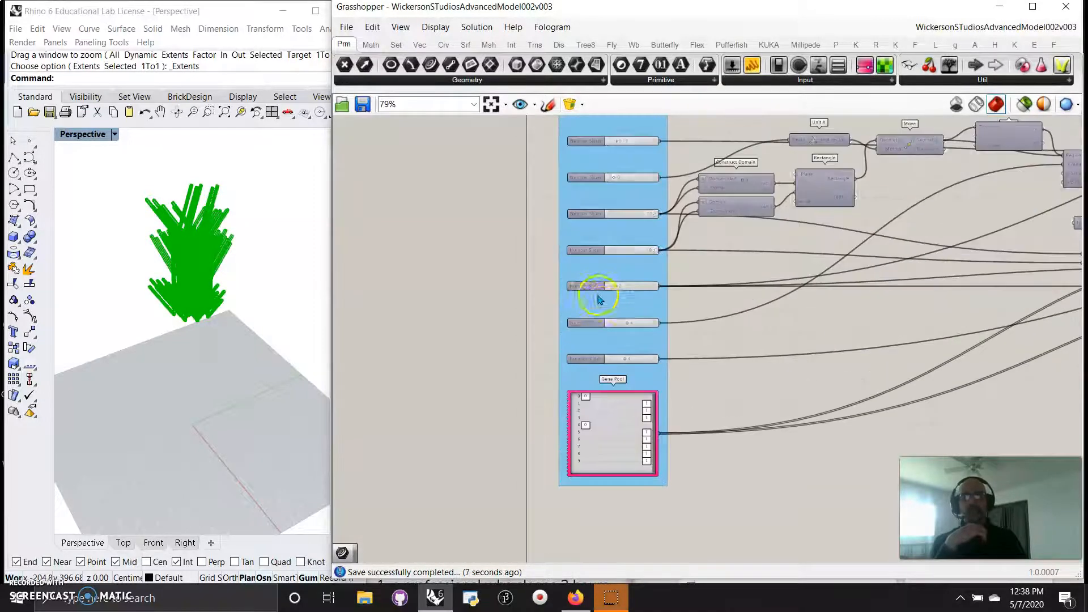
right_click_drag(871, 240, 805, 355)
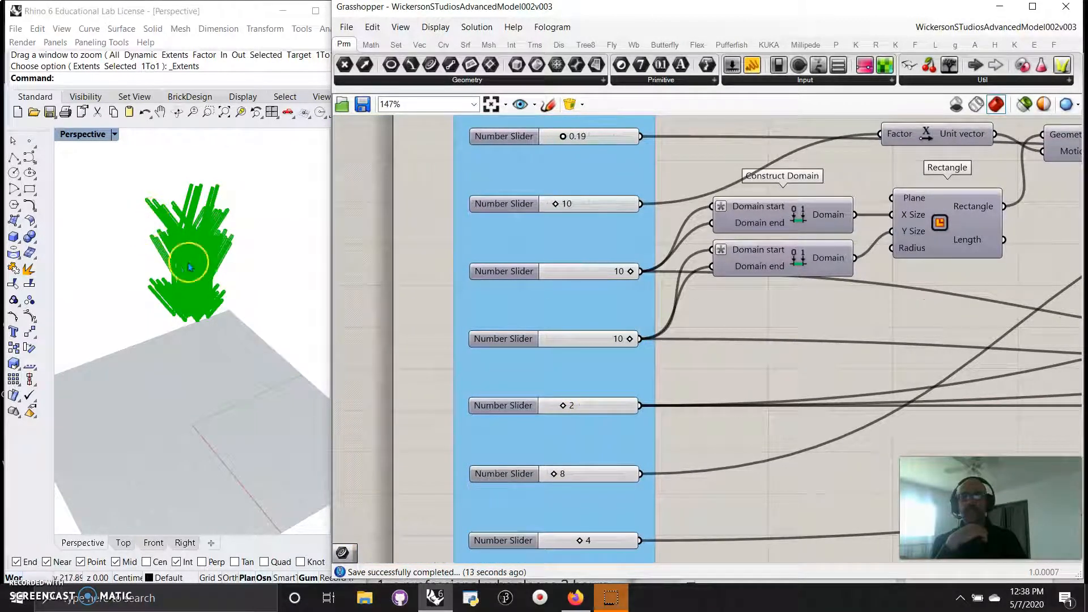
- Switch to Rhino and restore the four-viewport layout from the maximized Perspective view
right_click_drag(235, 317, 236, 298)
left_click(90, 135)
double_click(91, 135)
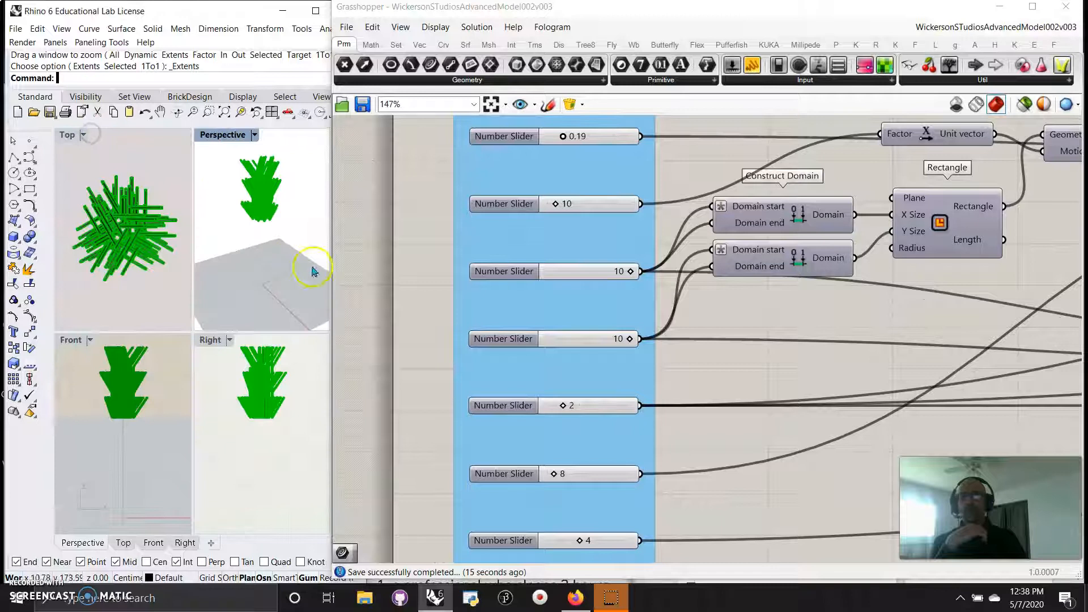
- Narrow the Grasshopper window and widen the Rhino window so the two sit side by side
left_click_drag(330, 308, 511, 308)
scroll(716, 383, "up", 2)
scroll(716, 383, "down", 4)
right_click_drag(567, 270, 464, 308)
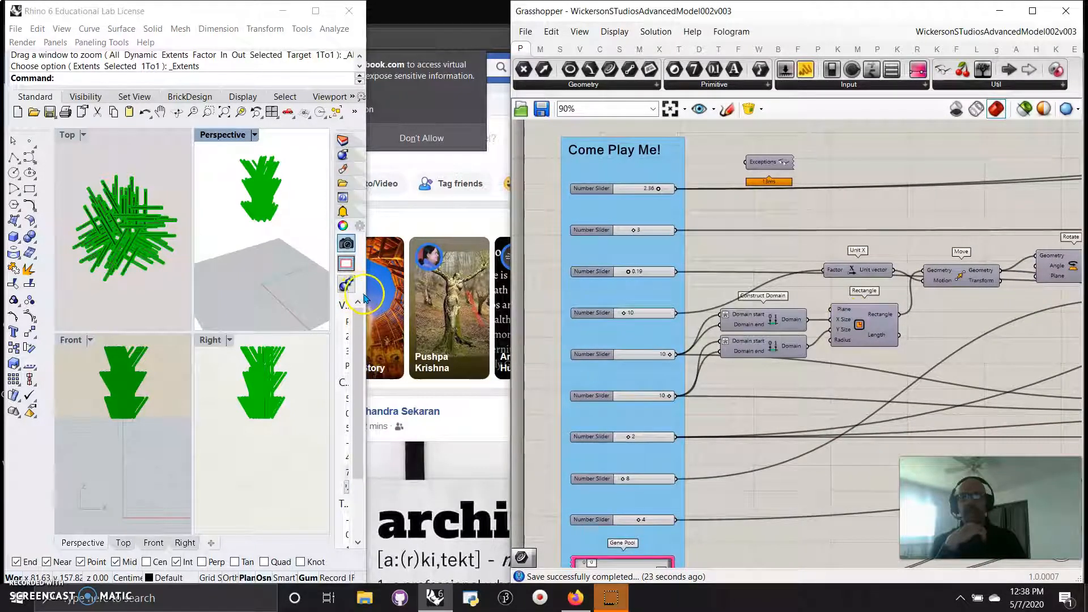
left_click_drag(365, 300, 546, 294)
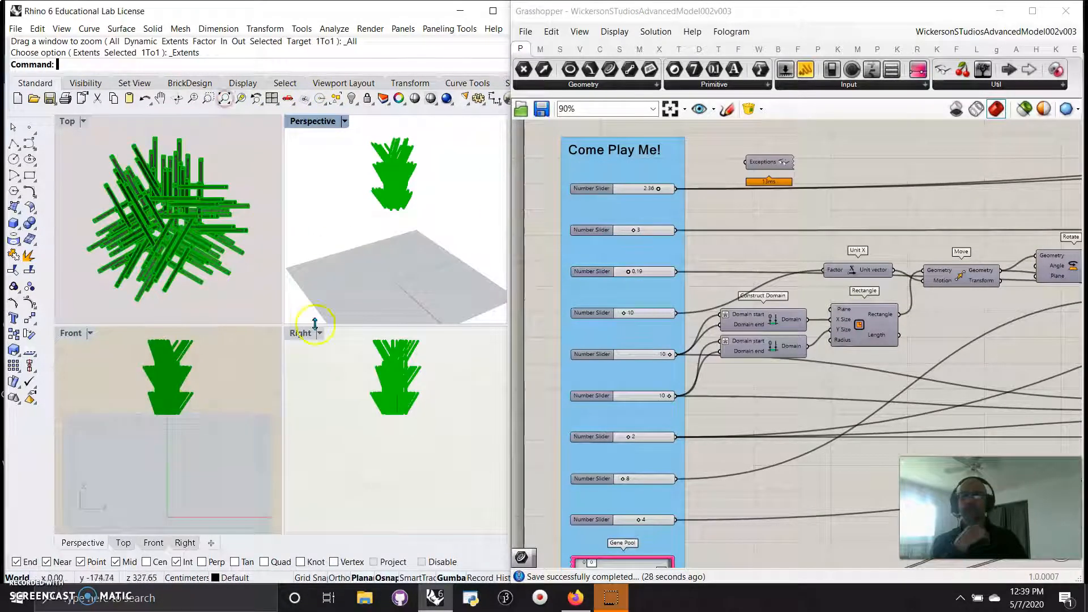
- Frame the tower more closely in the Perspective and Right viewports
scroll(386, 140, "up", 5)
scroll(389, 365, "up", 8)
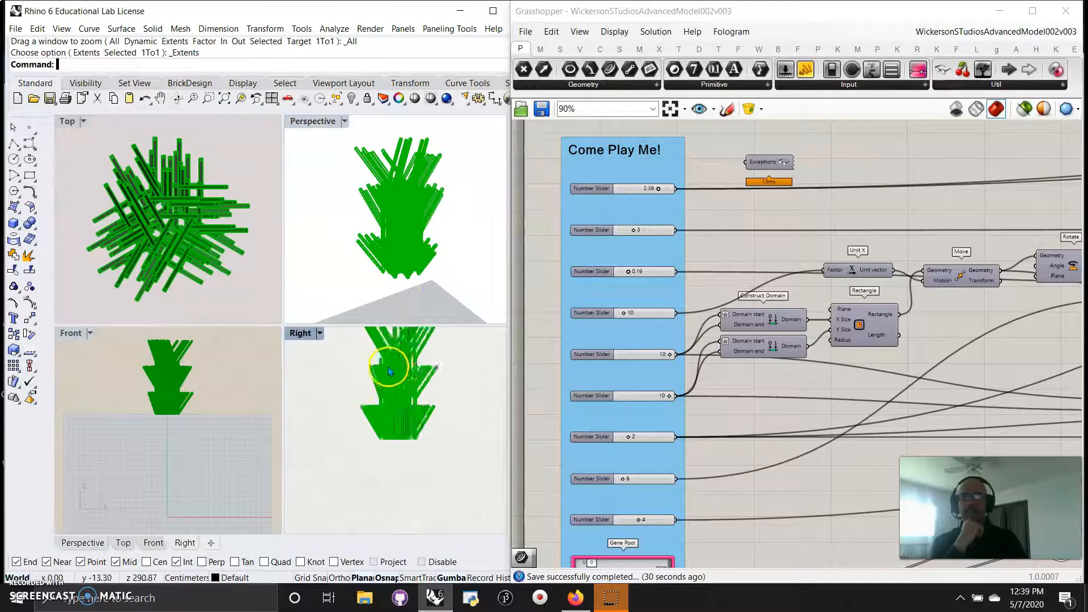
right_click_drag(405, 380, 397, 422)
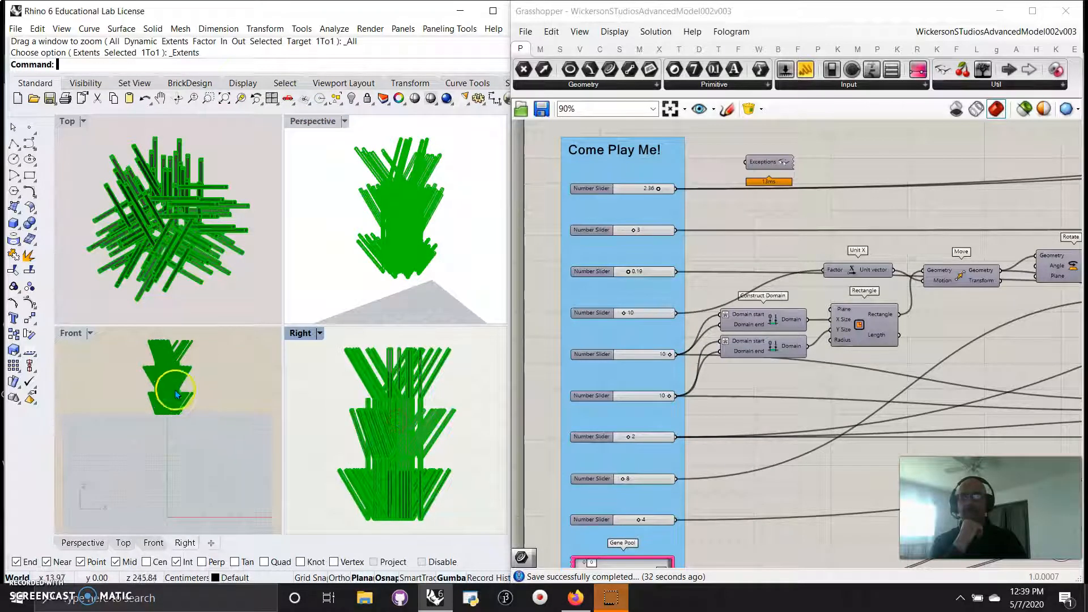
- Set the number slider feeding the Unit X factor to 2
right_click_drag(1020, 357, 1001, 355)
left_click(625, 385)
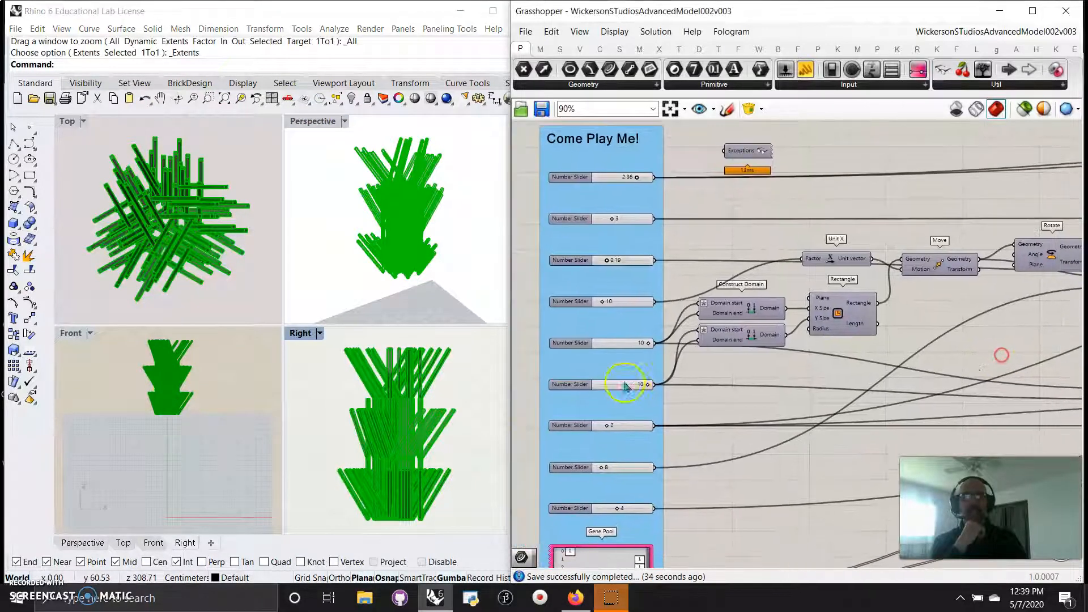
scroll(632, 340, "up", 3)
left_click(582, 277)
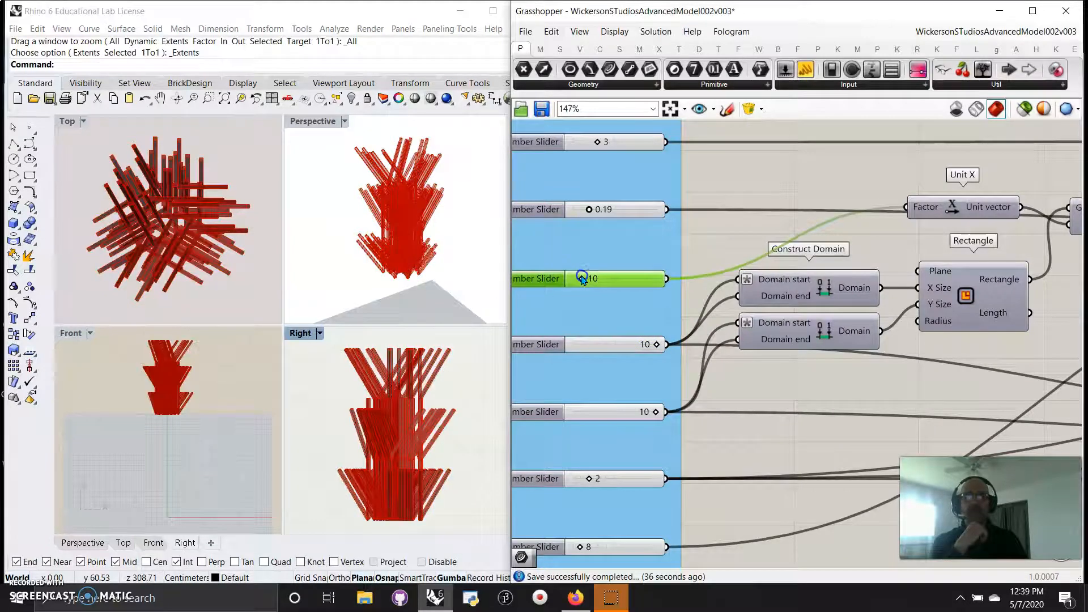
mouse_move(582, 282)
left_mouse_down()
mouse_move(600, 278)
mouse_move(575, 287)
left_mouse_up()
- Set the third number slider in the "Come Play Me!" group to 0.20
right_click_drag(593, 416, 602, 555)
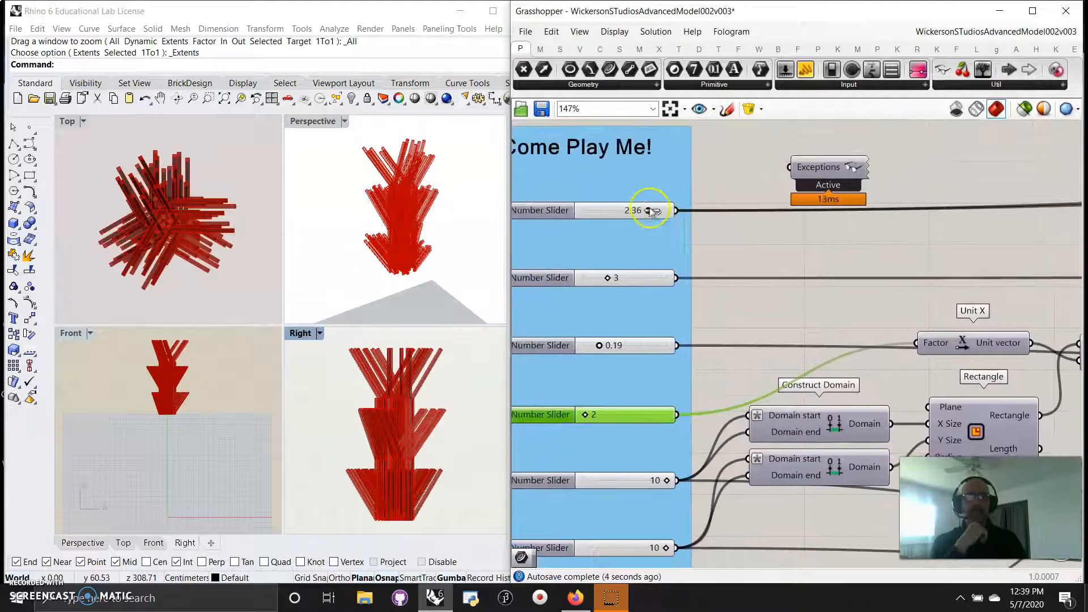
right_click_drag(606, 364, 654, 183)
right_click_drag(668, 412, 632, 226)
right_click_drag(639, 398, 646, 572)
right_click_drag(642, 122, 644, 228)
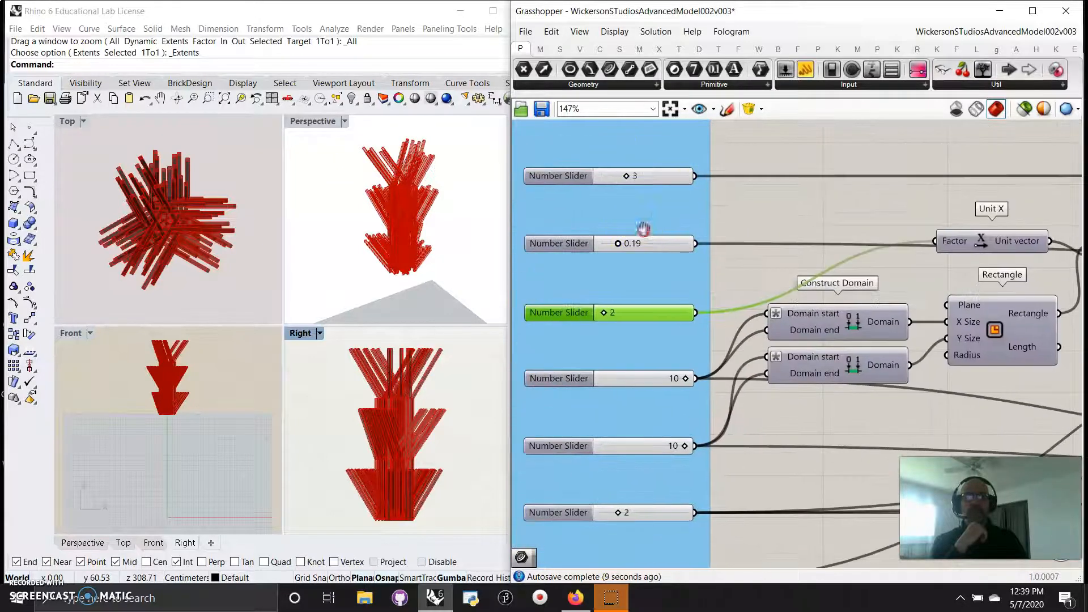
mouse_move(618, 243)
left_mouse_down()
mouse_move(666, 259)
mouse_move(652, 247)
mouse_move(680, 250)
mouse_move(620, 261)
left_mouse_up()
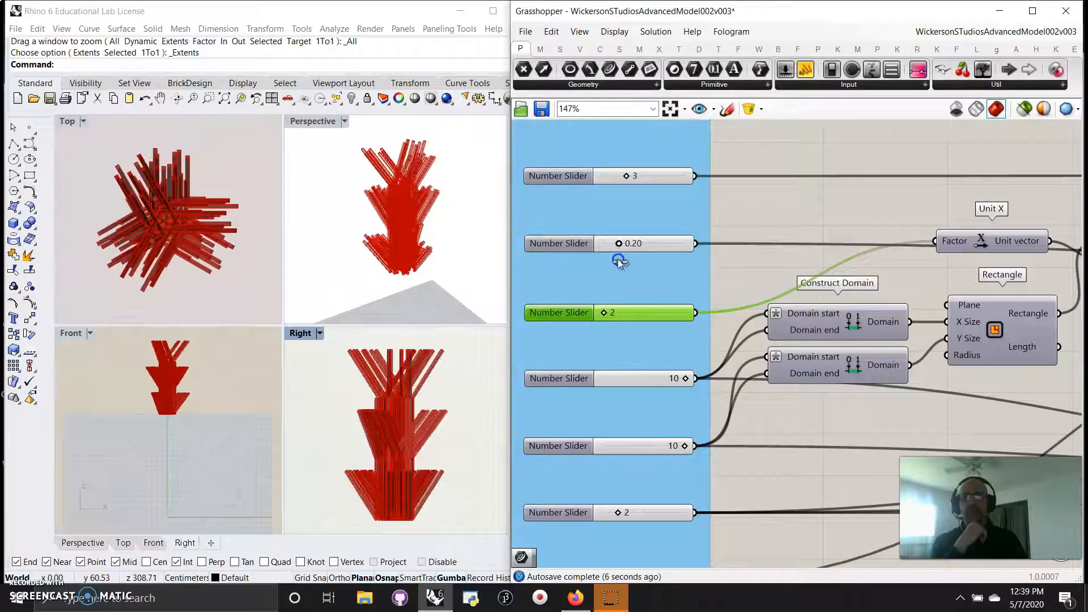
- Set the topmost number slider in the "Come Play Me!" group to 1.36
right_click_drag(748, 192, 746, 341)
left_click_drag(649, 270, 625, 270)
right_click_drag(791, 305, 674, 238)
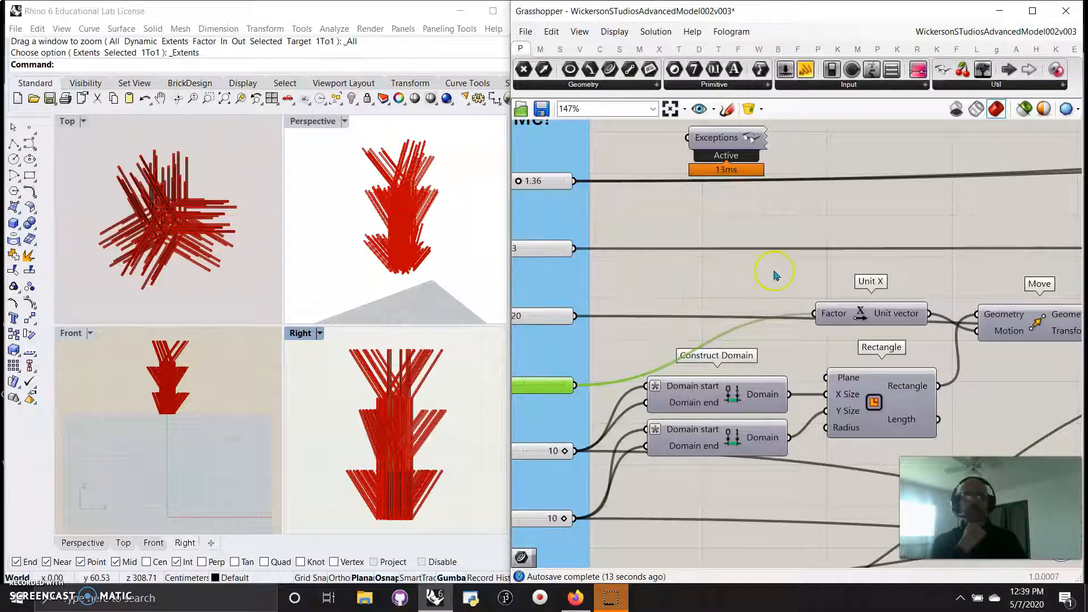
- Move the Exceptions component up and closer to the "Come Play Me!" group
scroll(776, 266, "down", 3)
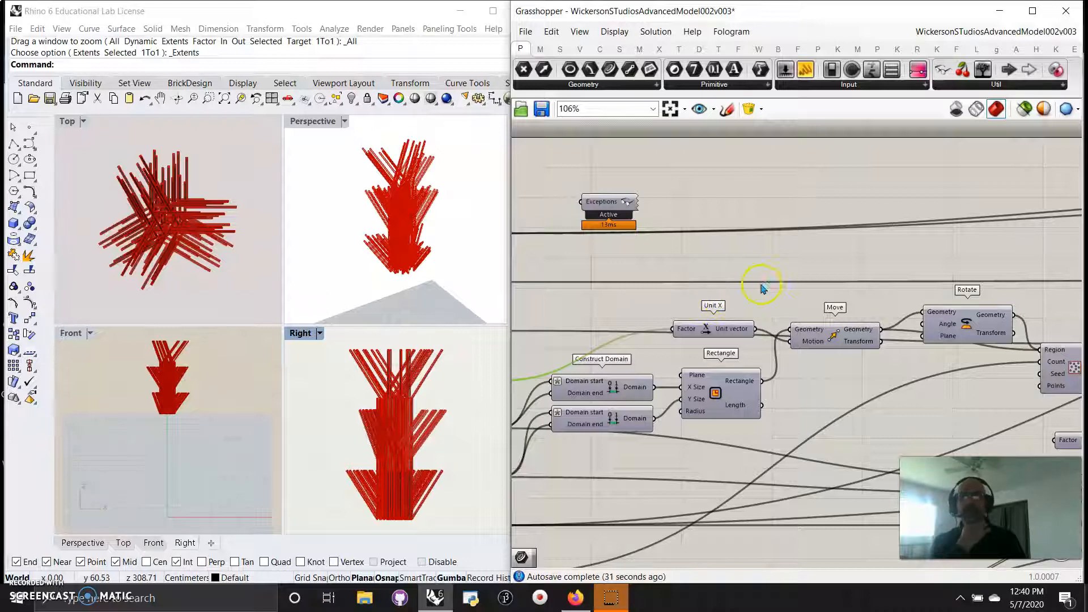
right_click_drag(804, 275, 873, 248)
left_click(653, 176)
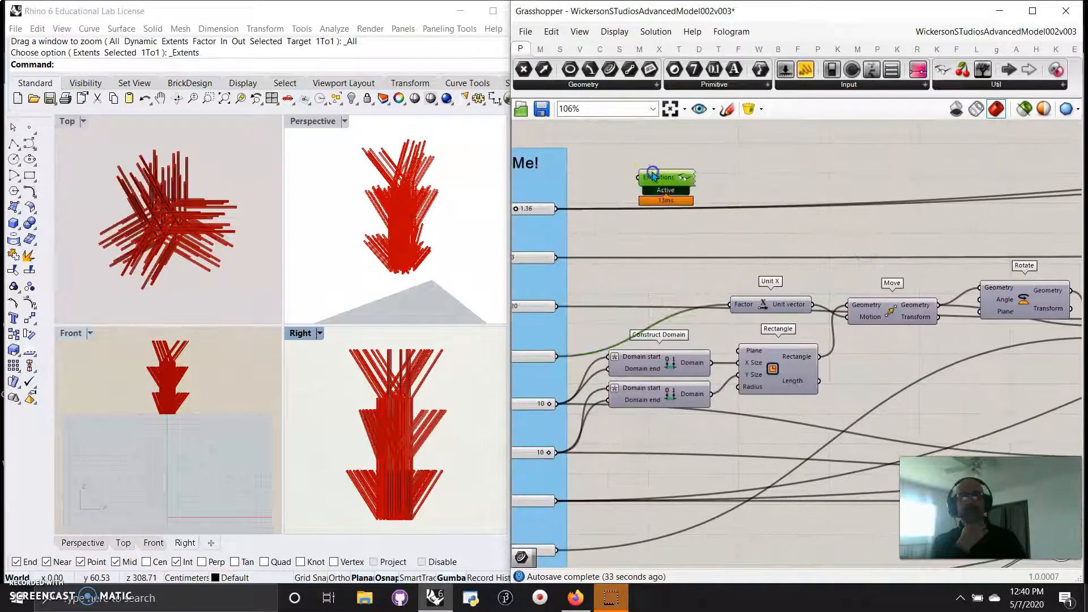
left_click_drag(654, 176, 614, 158)
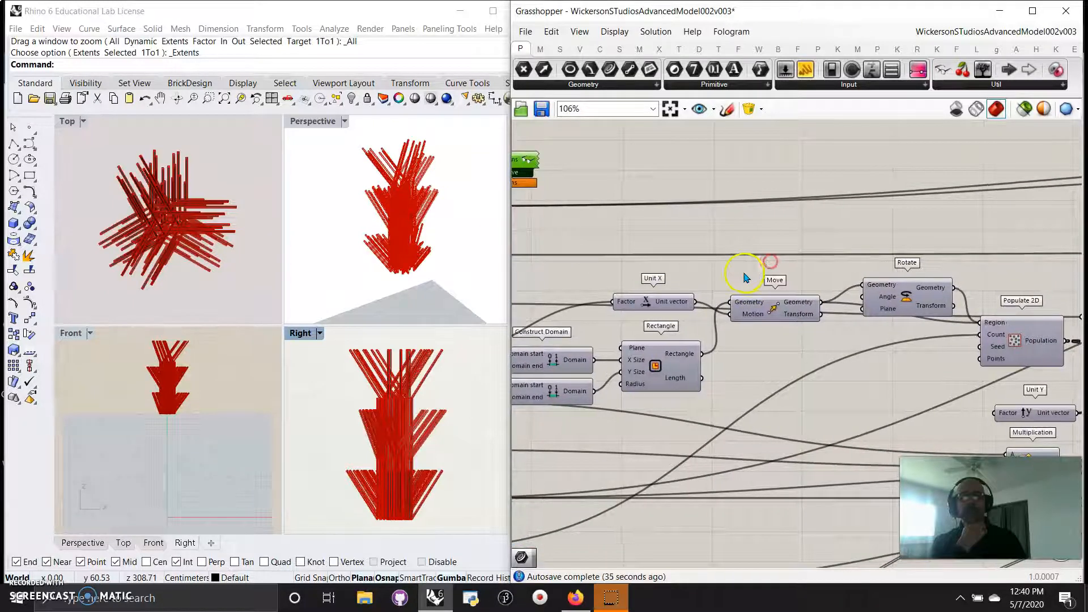
- Bake the Move component in the "Bake Me!" group into the Rhino model
scroll(756, 278, "down", 6)
right_click_drag(941, 321, 764, 338)
left_click(917, 291)
right_click(944, 226)
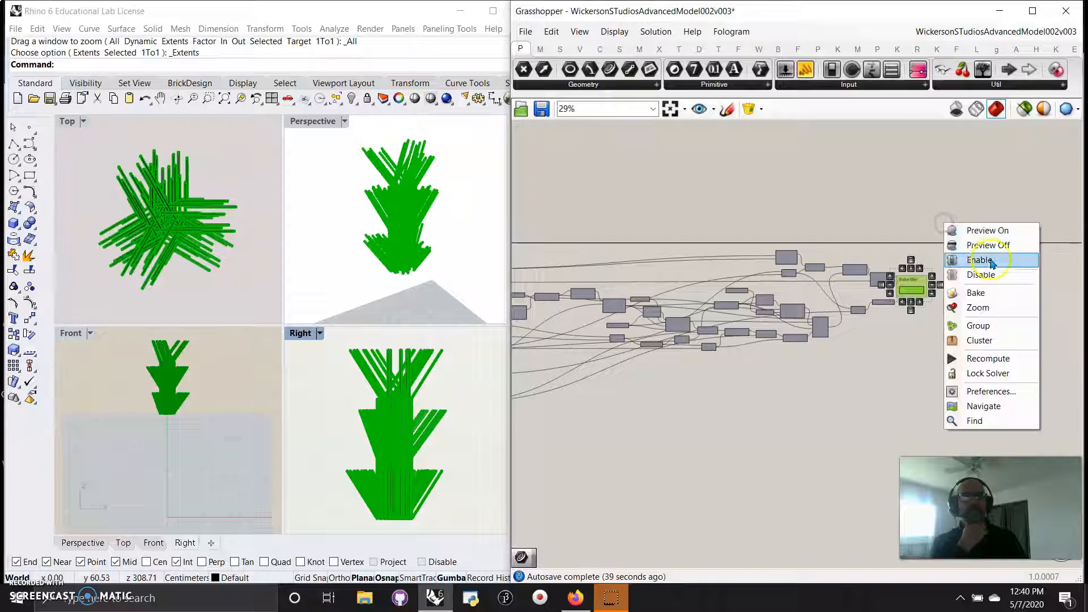
left_click(975, 293)
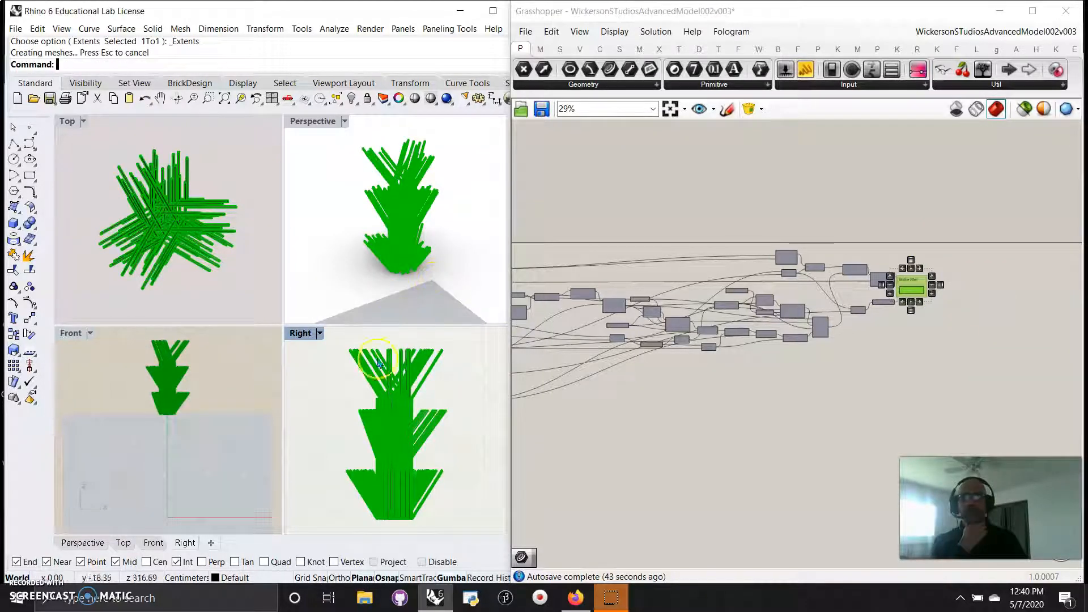
- Switch to Rhino and delete all the baked tower polysurfaces
left_click(367, 429)
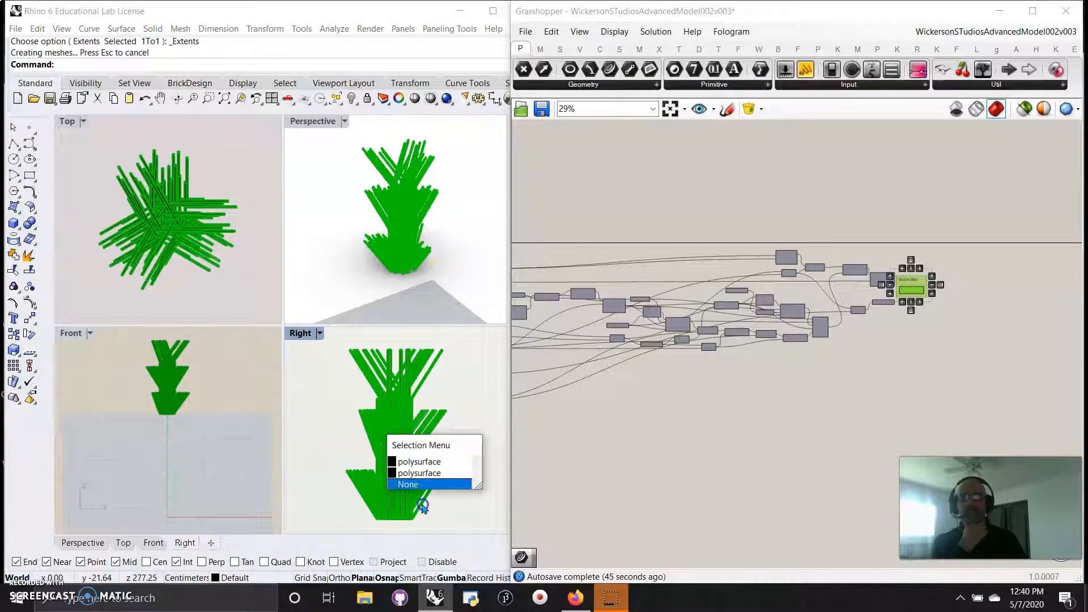
left_click(713, 468)
scroll(924, 310, "up", 6)
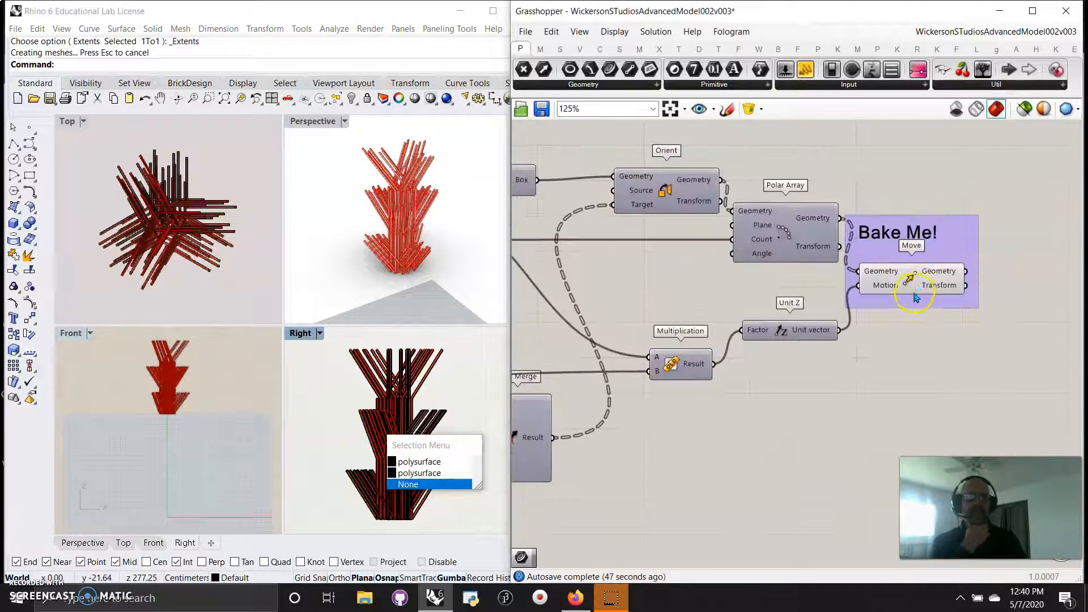
left_click(453, 292)
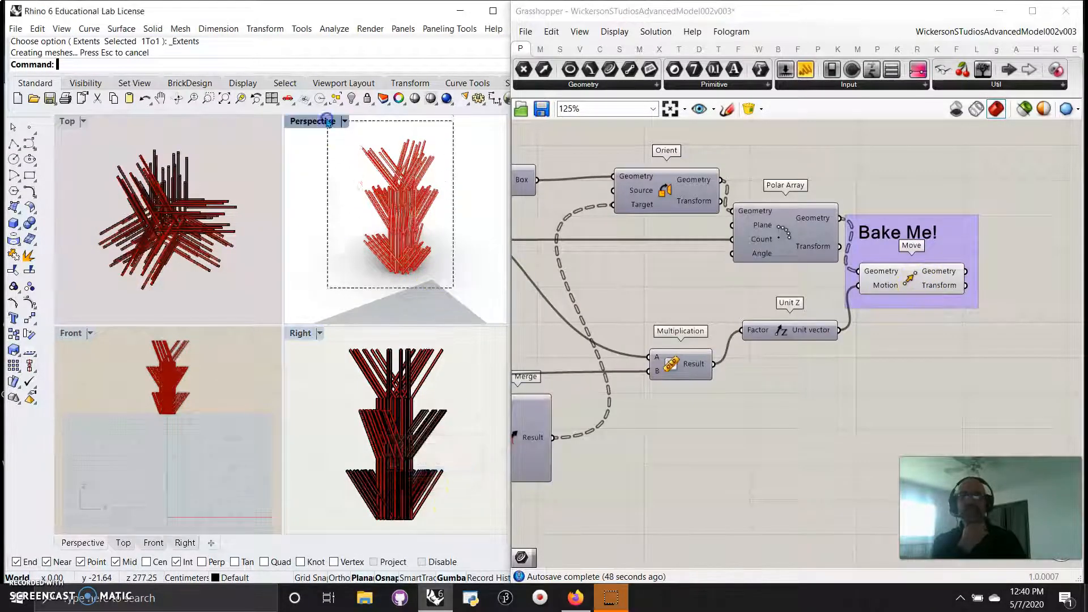
key("ctrl+a")
key("Delete")
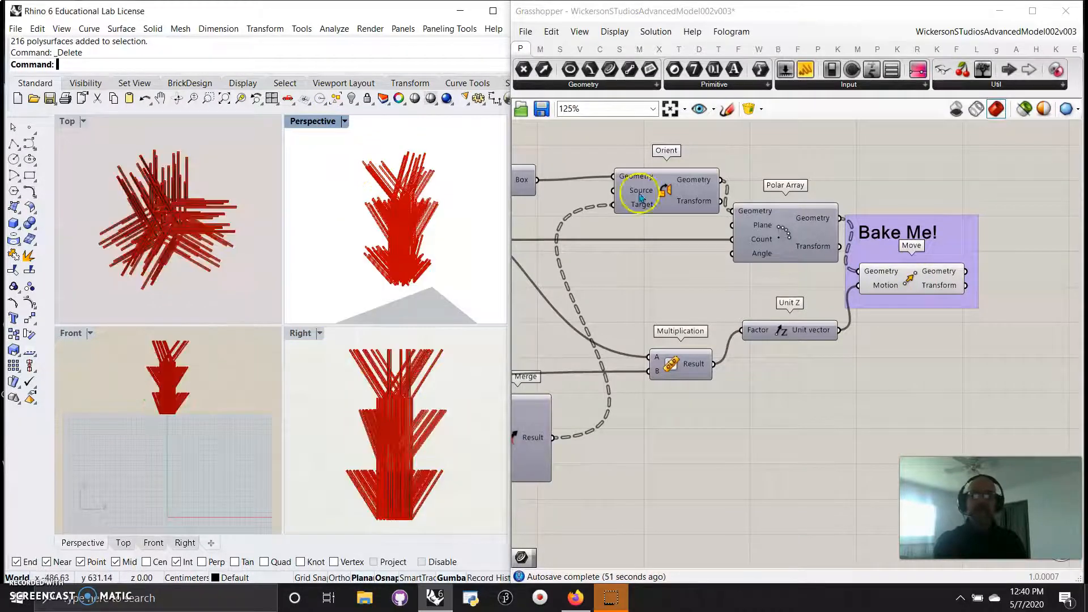
- Bake the Geometry output of the Move component in the "Bake Me!" group into Rhino
left_click(926, 278)
right_click(925, 280)
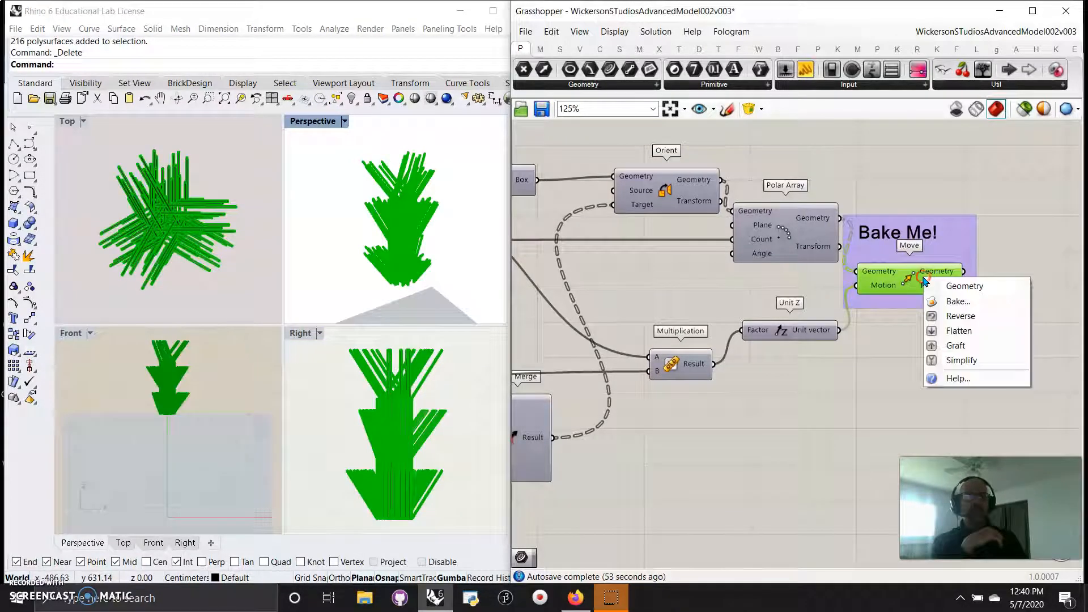
left_click(958, 301)
left_click(916, 385)
left_click(939, 227)
left_click(975, 433)
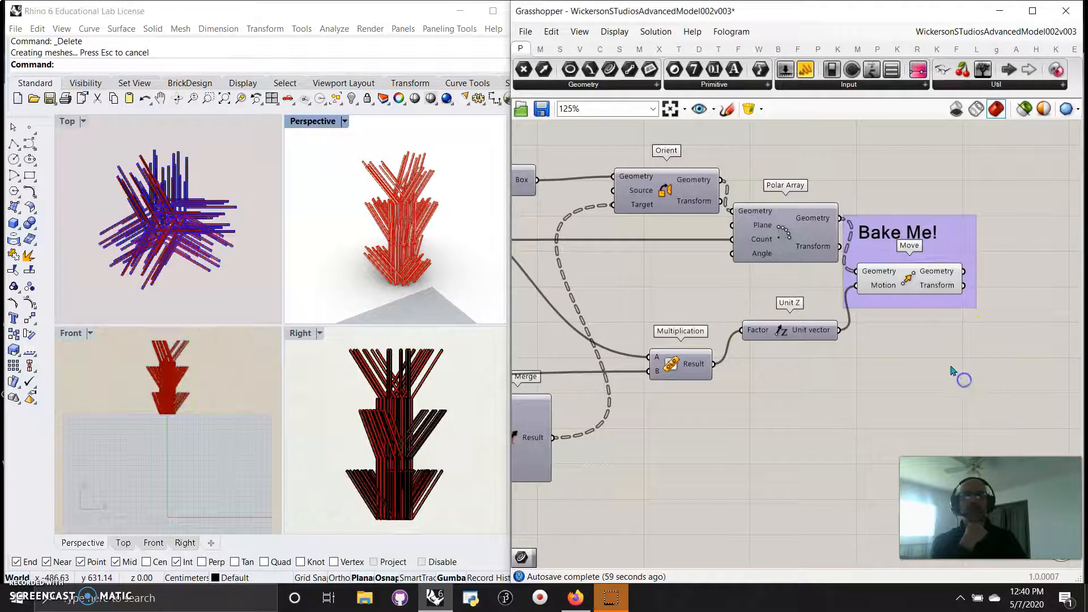
- Limit the Grasshopper preview to selected objects and inspect the baked tower in the Front and Perspective viewports
left_click(1019, 114)
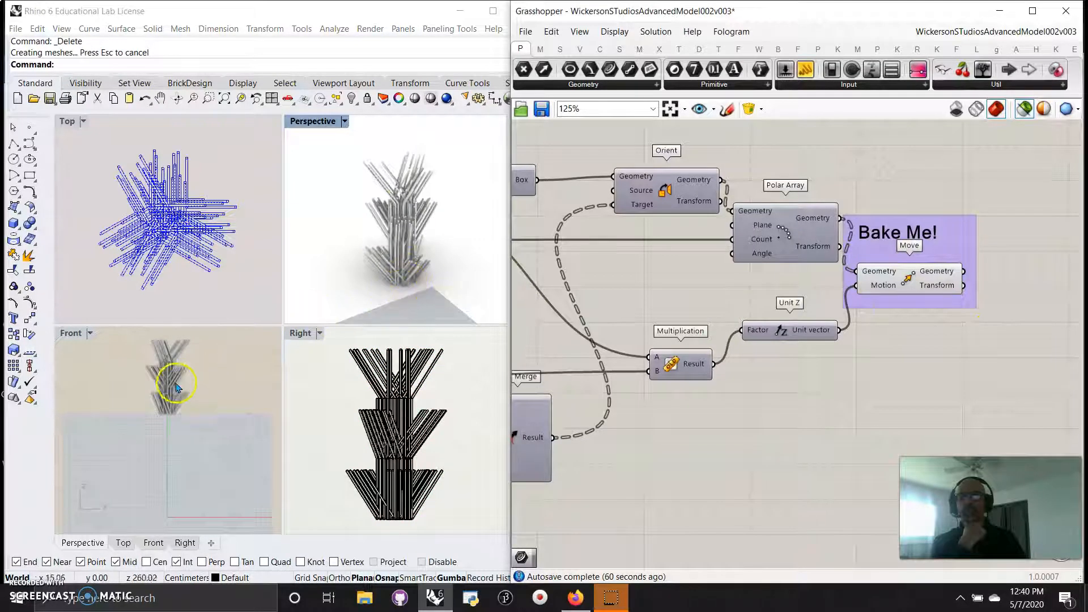
scroll(168, 385, "up", 5)
scroll(166, 439, "down", 3)
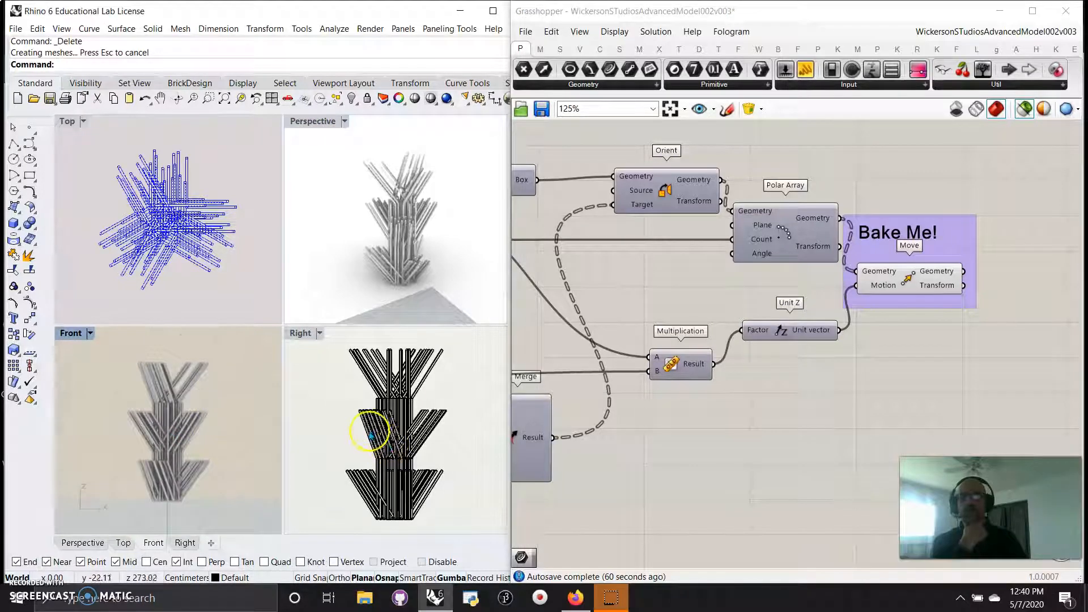
left_click(230, 293)
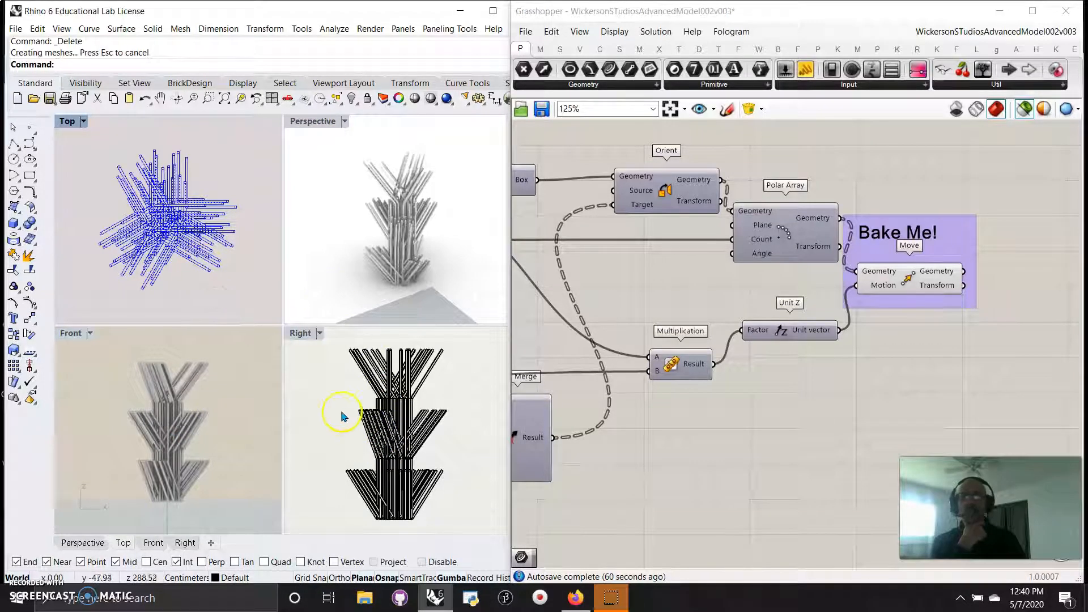
right_click_drag(391, 258, 380, 269)
- Uncover Rhino's side panels and check the model's Materials list
left_click_drag(509, 287, 467, 309)
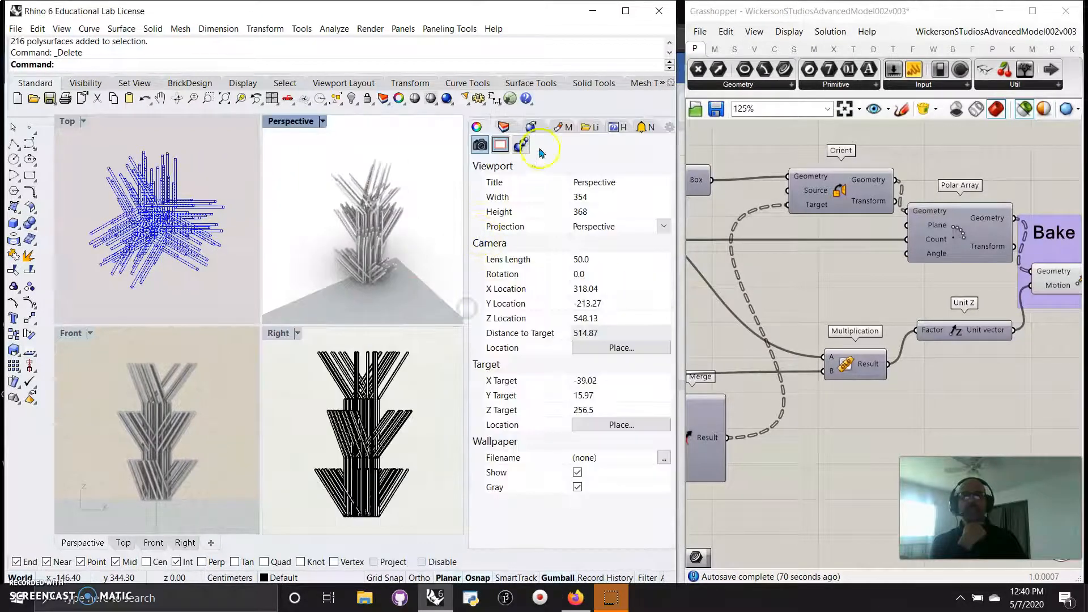
left_click(531, 123)
left_click(563, 127)
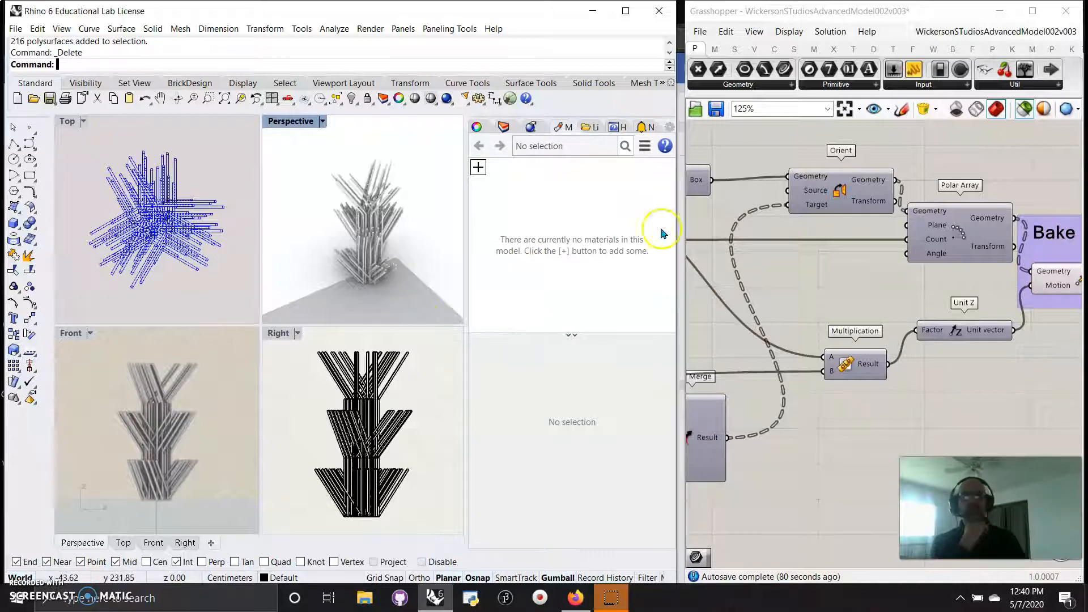
- Widen the Grasshopper window back over Rhino's side panels and fit the whole definition in view
left_click(715, 291)
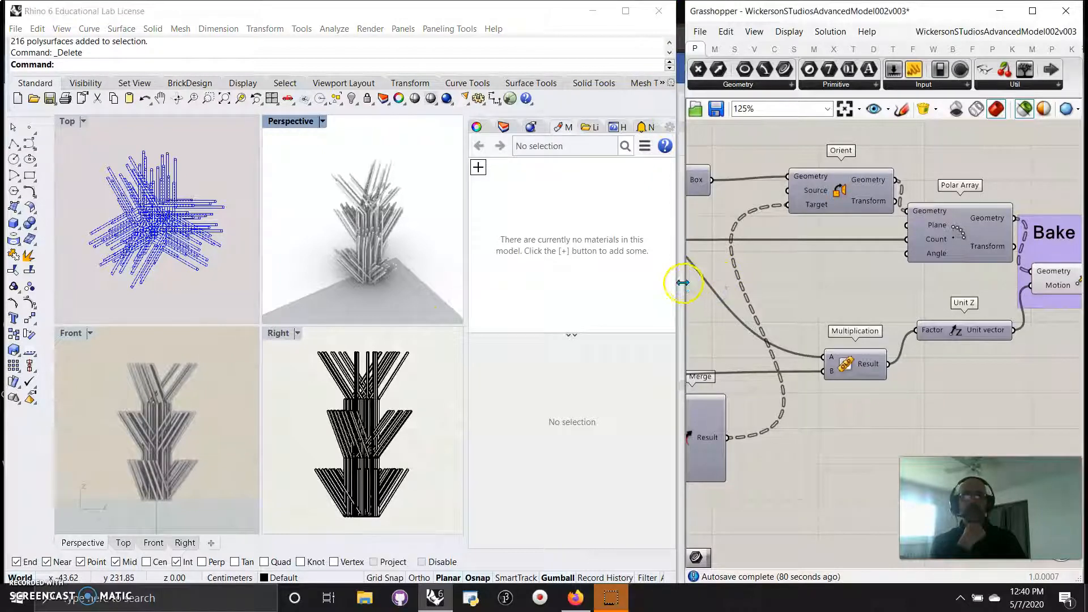
left_click_drag(682, 283, 465, 306)
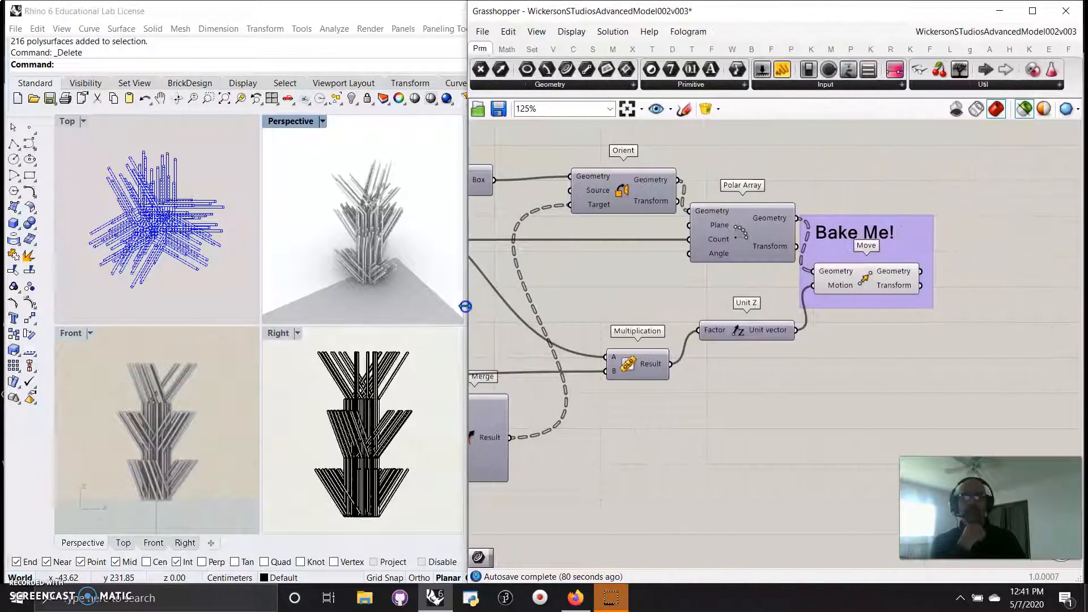
left_click(627, 108)
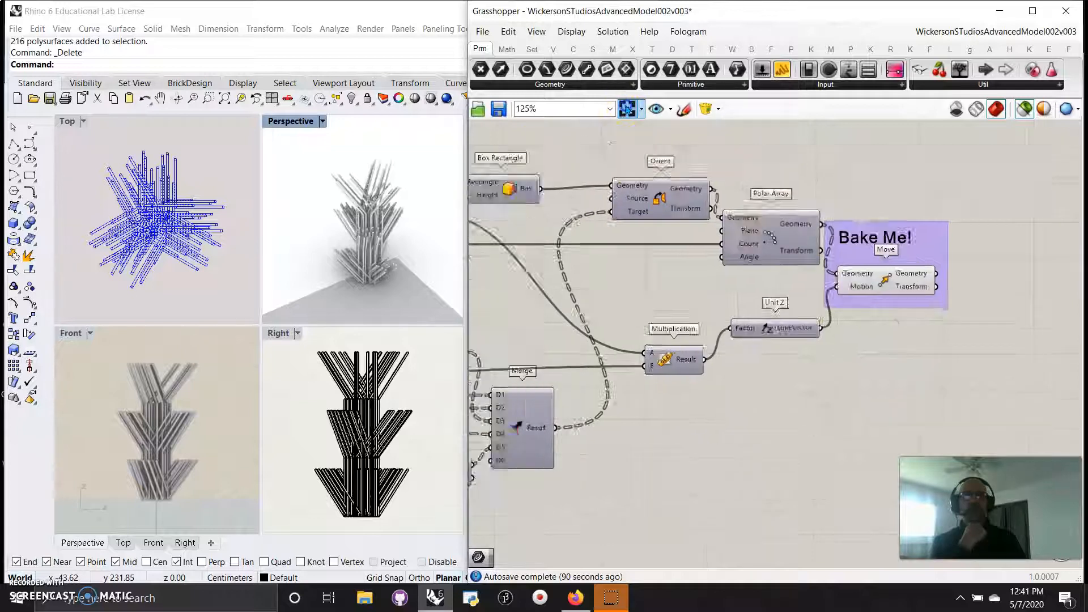